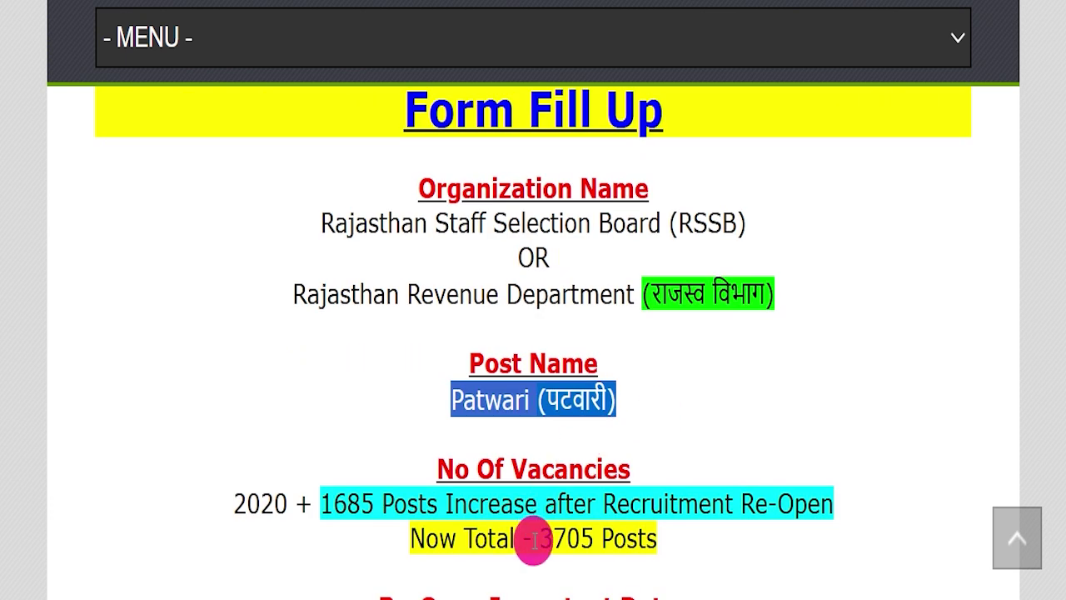
Step: Review the total vacancy line on the Patwari page and the opening paragraph of the revised notification PDF
left_click_drag(537, 538, 676, 533)
left_click(705, 405)
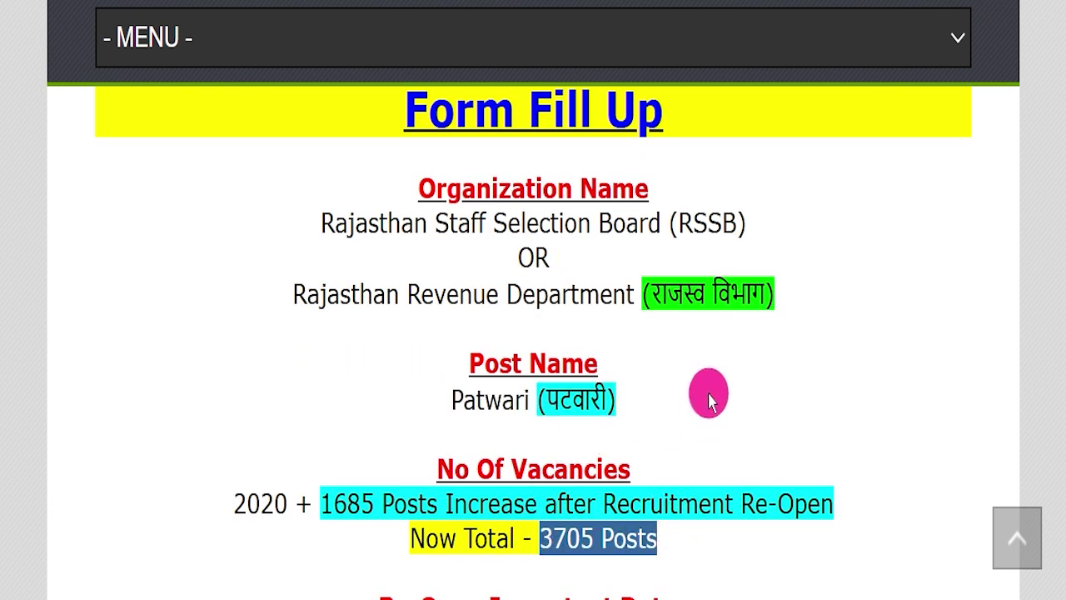
scroll(704, 420, "up", 2)
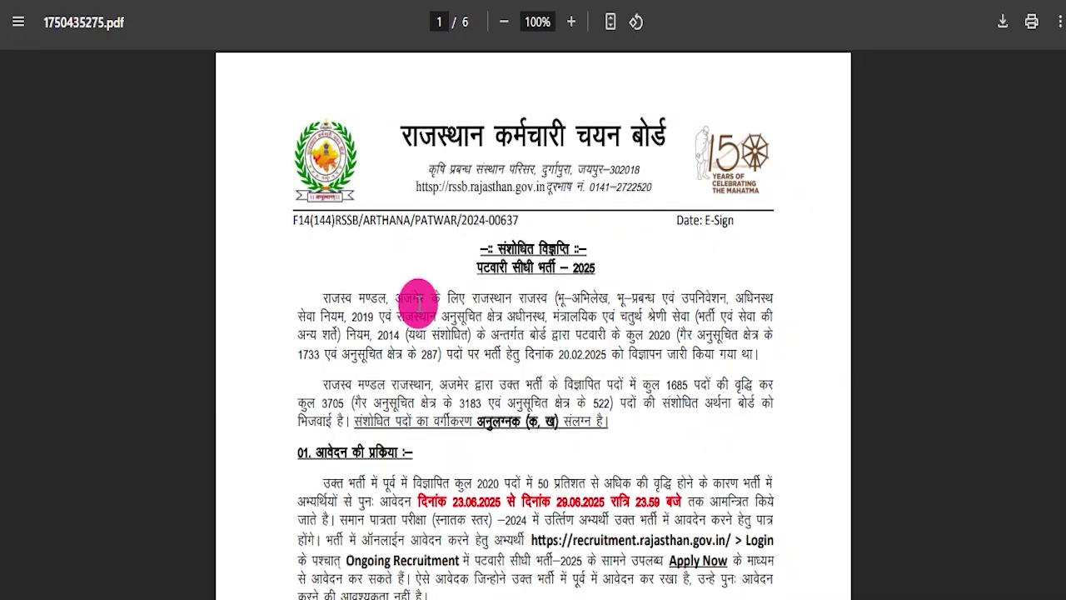
left_click_drag(429, 298, 565, 316)
left_click(565, 317)
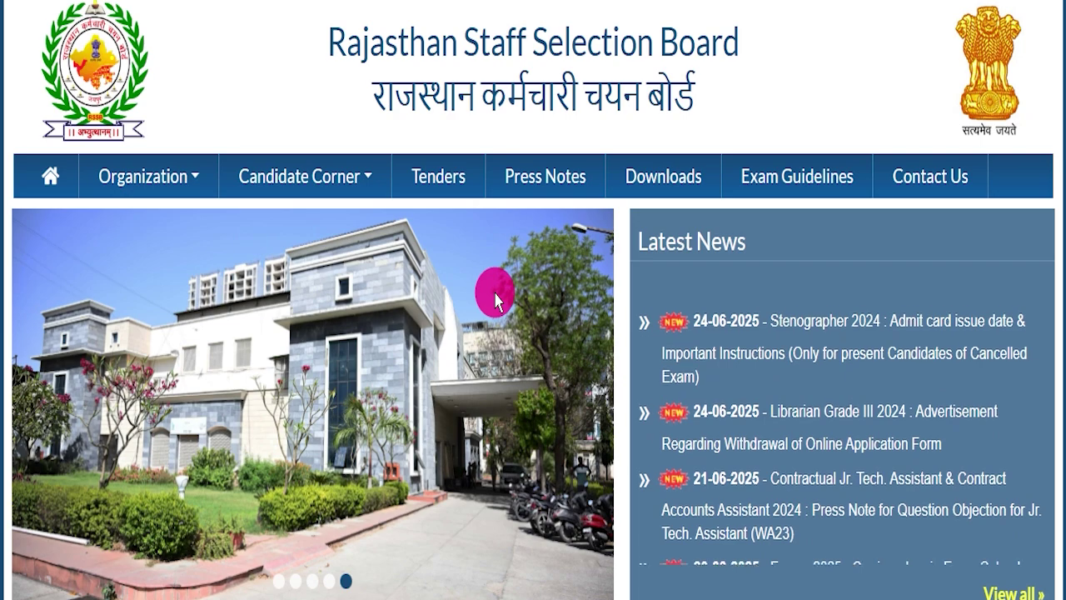
Step: Look over the Rajasthan Staff Selection Board homepage and the Registration and Login options of the Single Sign On portal
scroll(496, 300, "down", 5)
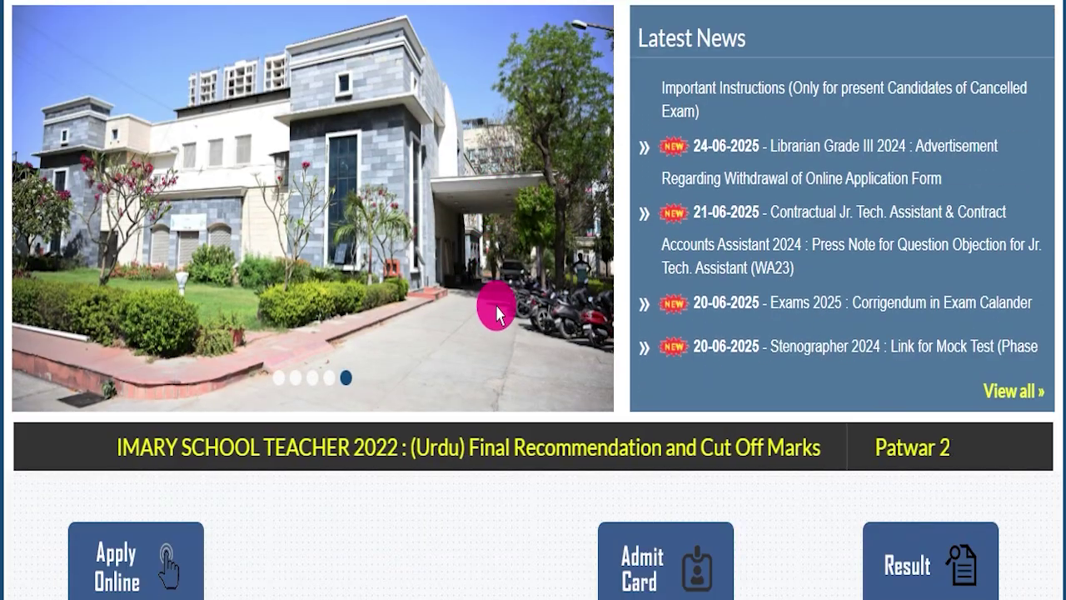
scroll(495, 350, "up", 5)
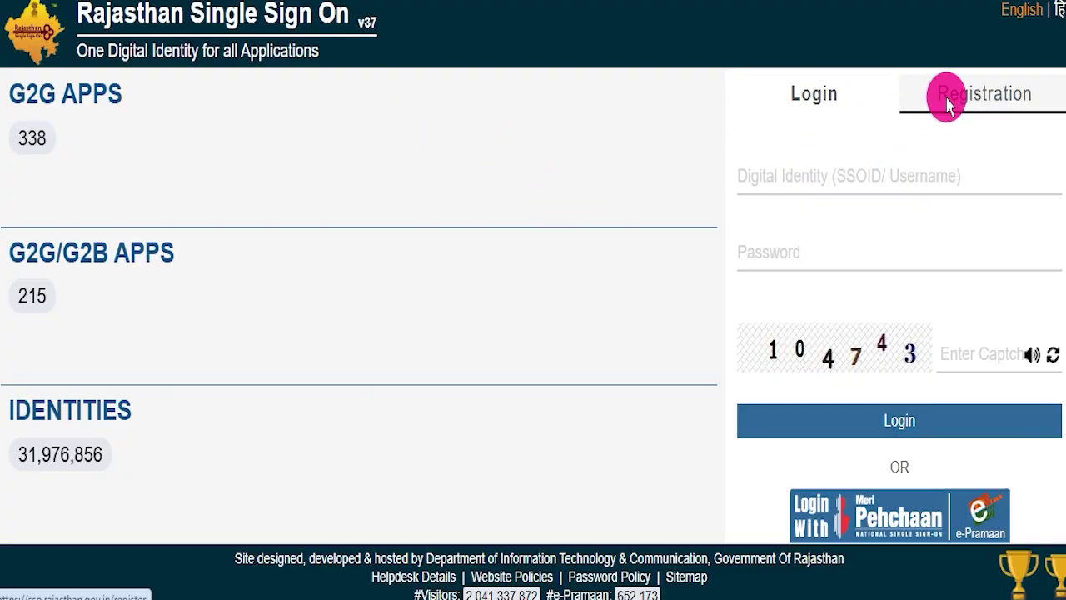
left_click(935, 138)
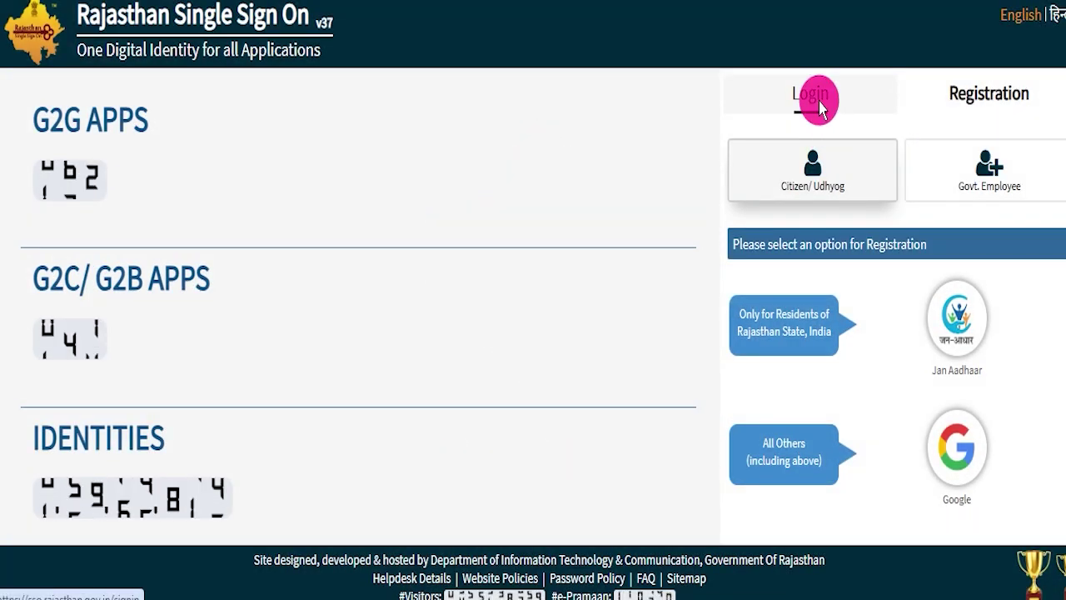
left_click(819, 105)
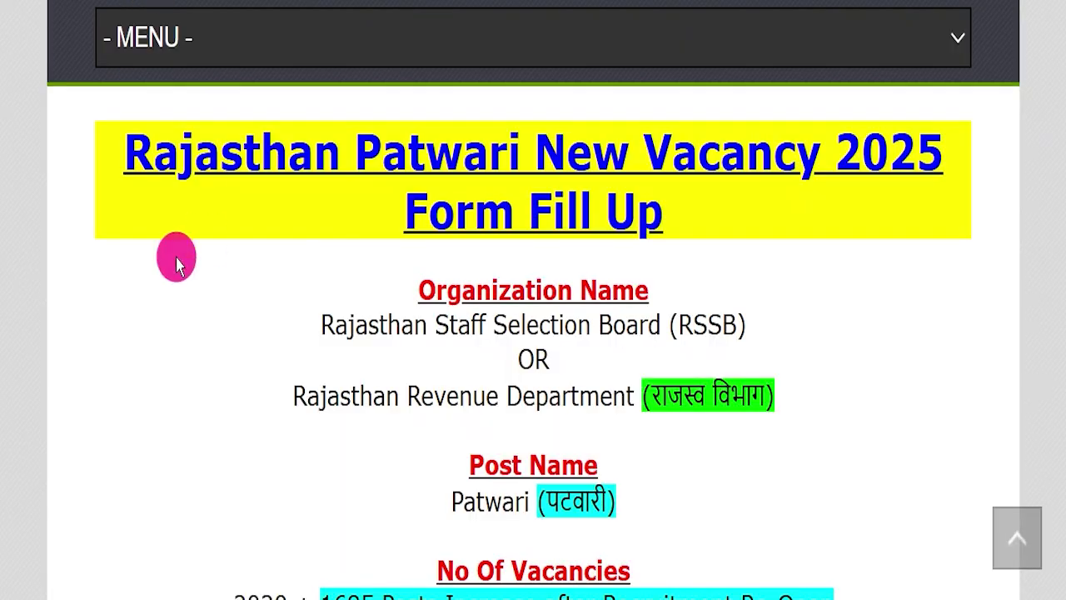
Step: Highlight the Rajasthan Patwari New Vacancy 2025 heading and skim the page from the site header through the Patwari Recruitment introduction
left_click_drag(124, 142, 948, 155)
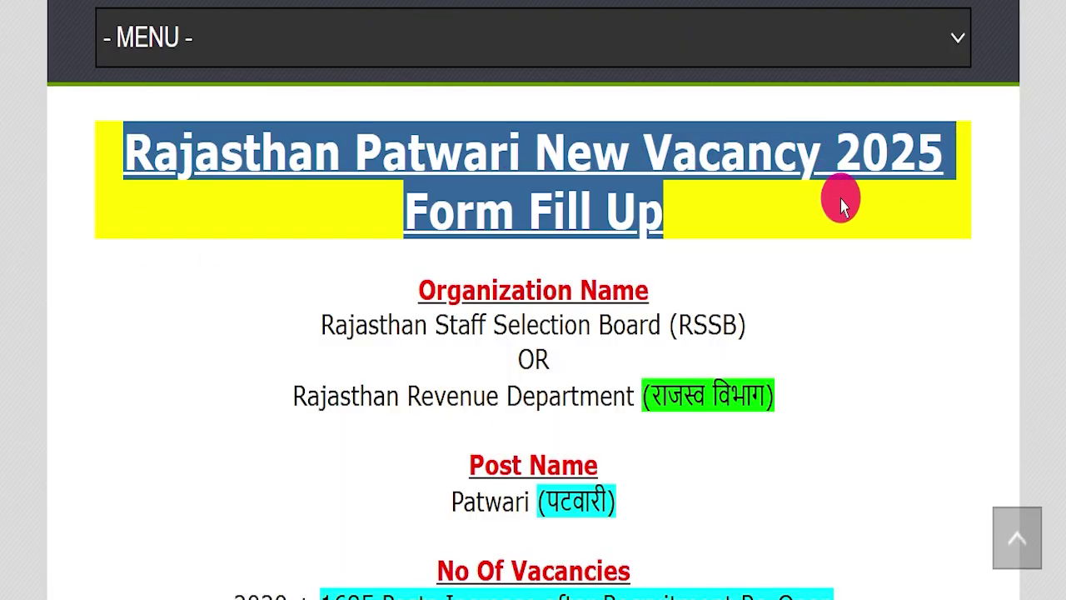
left_click(792, 227)
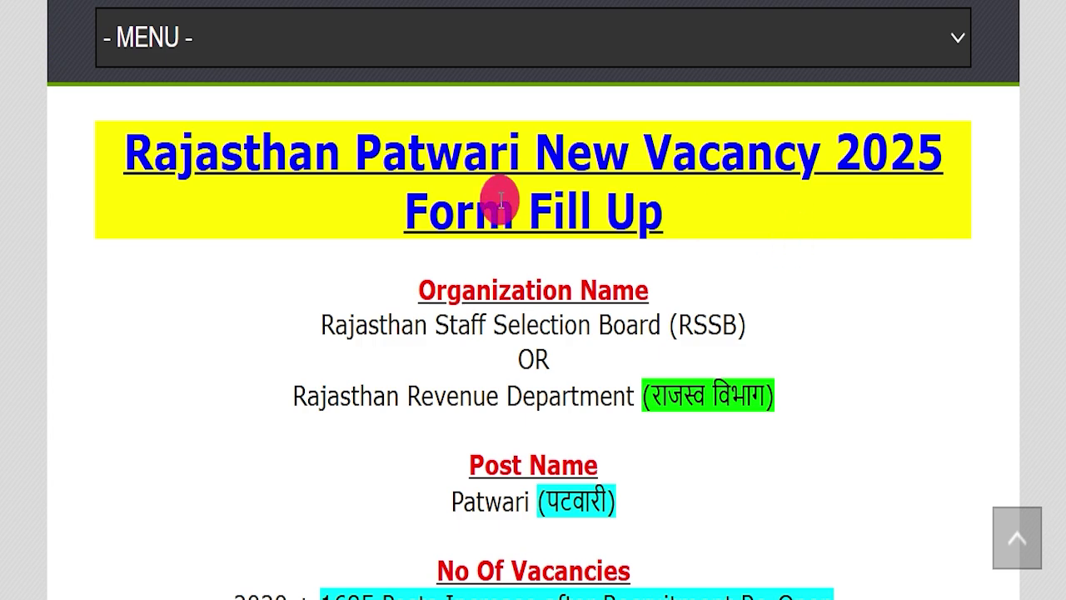
scroll(419, 233, "up", 7)
scroll(467, 273, "up", 5)
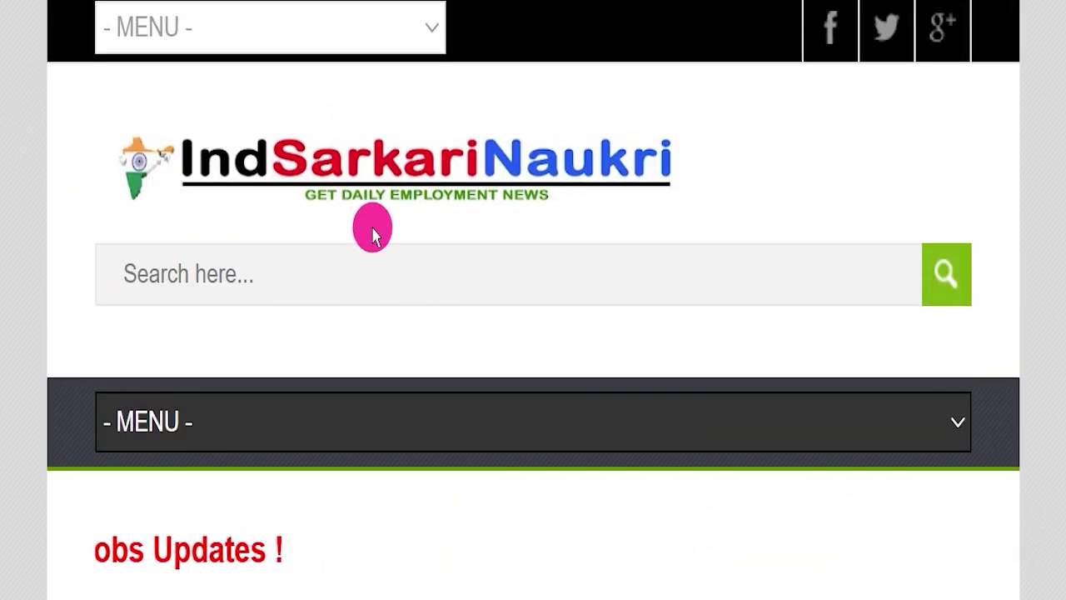
scroll(478, 245, "down", 7)
scroll(510, 241, "down", 1)
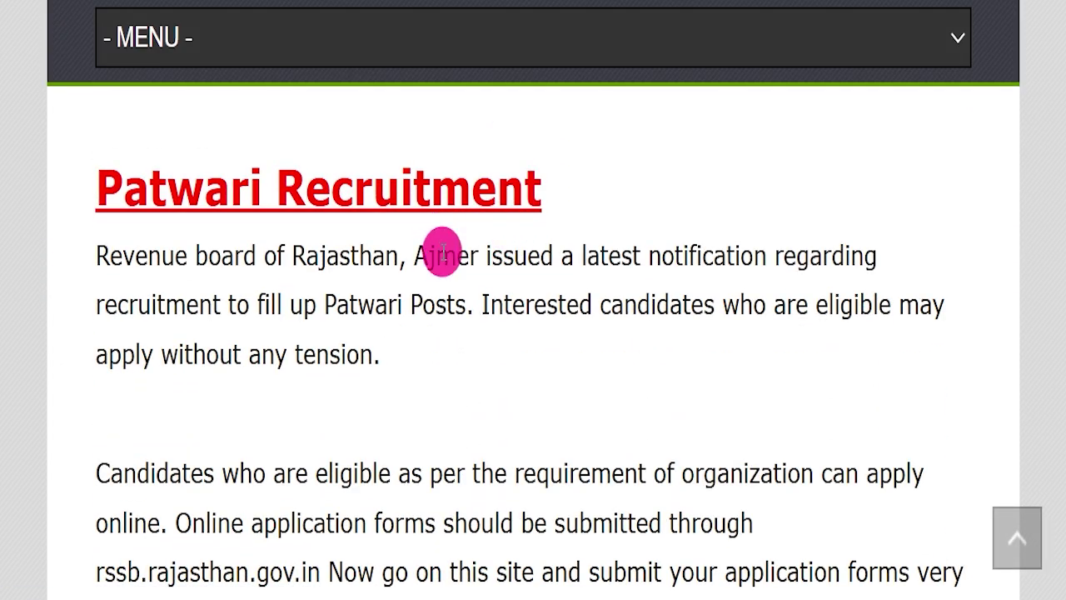
scroll(442, 250, "down", 6)
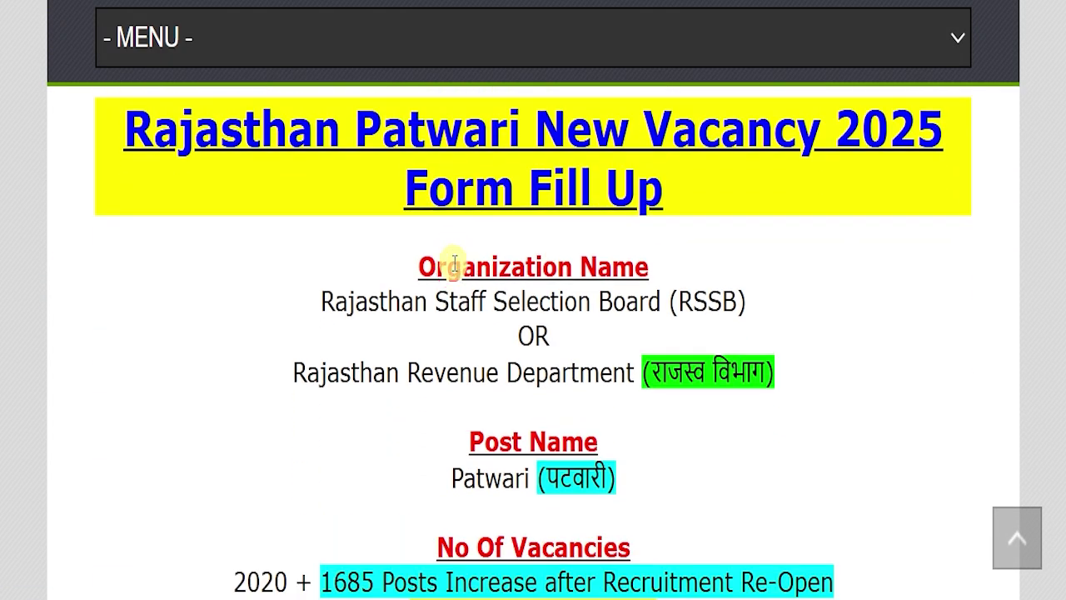
Step: Highlight the form fill-up heading, the two organization names and the post name in the vacancy details
scroll(454, 262, "up", 1)
left_click_drag(109, 161, 754, 230)
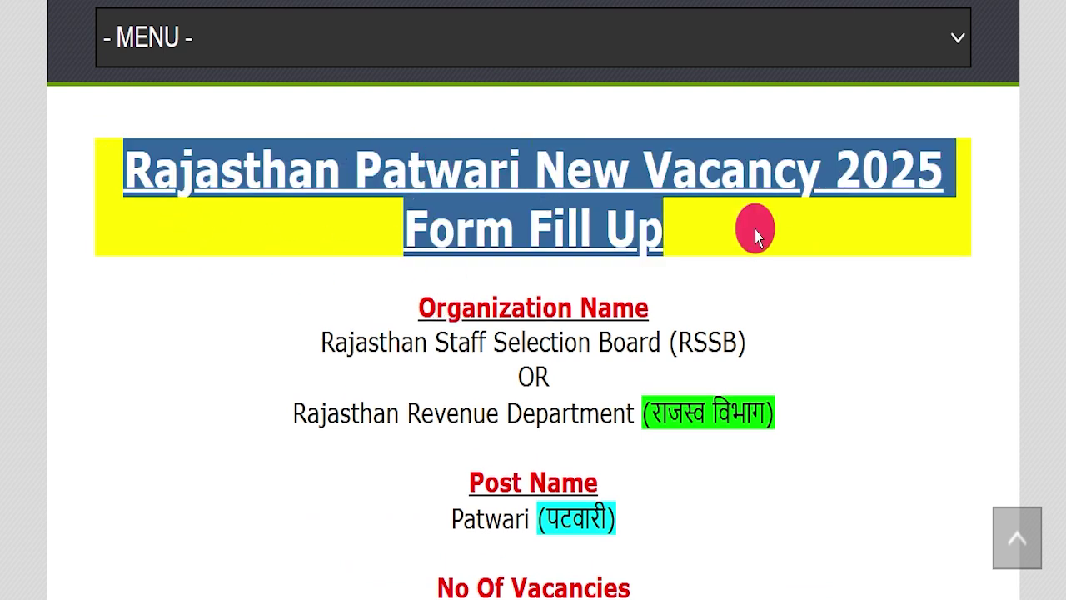
left_click(755, 230)
left_click_drag(269, 338, 766, 335)
left_click_drag(255, 410, 828, 405)
left_click(816, 407)
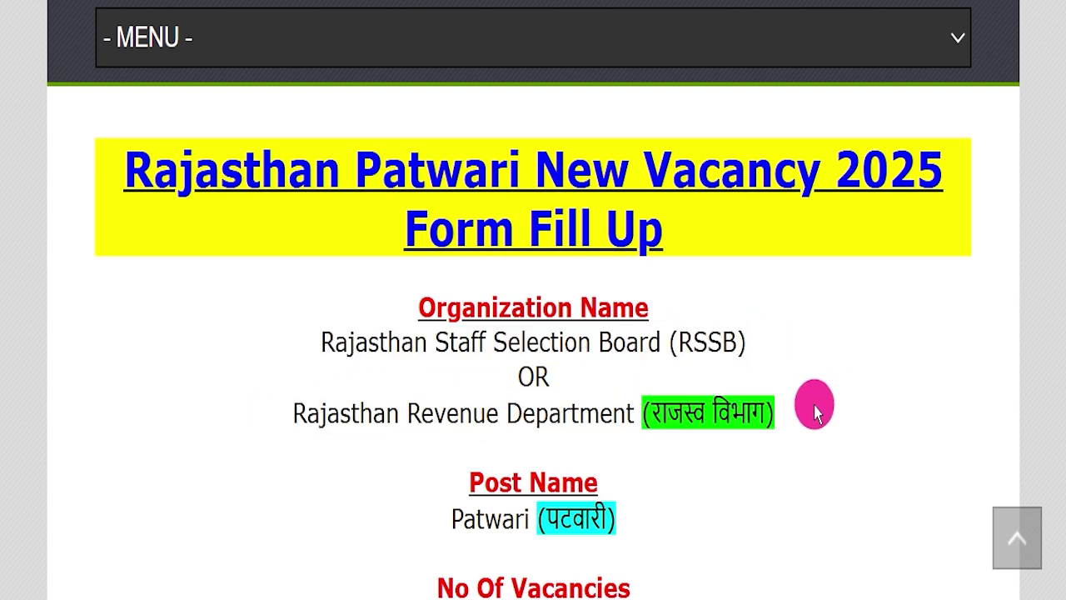
scroll(816, 408, "down", 2)
left_click_drag(355, 415, 672, 422)
left_click(675, 420)
Step: Mark the 3705 Posts total and the 29 June 2025 last application date with red pen strokes, and clear the marks
scroll(679, 383, "down", 3)
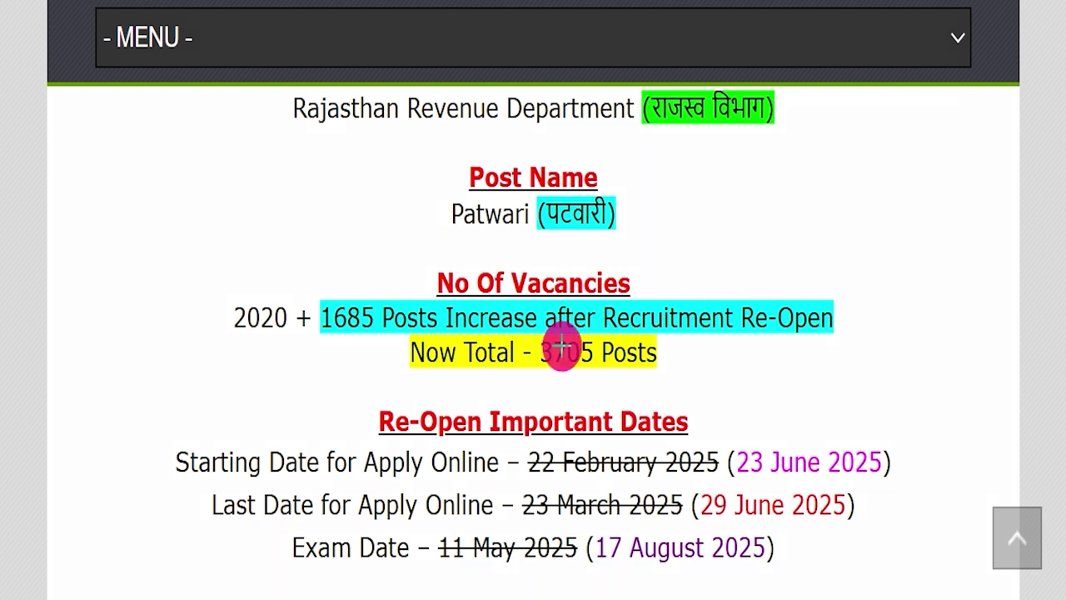
left_click_drag(528, 366, 671, 366)
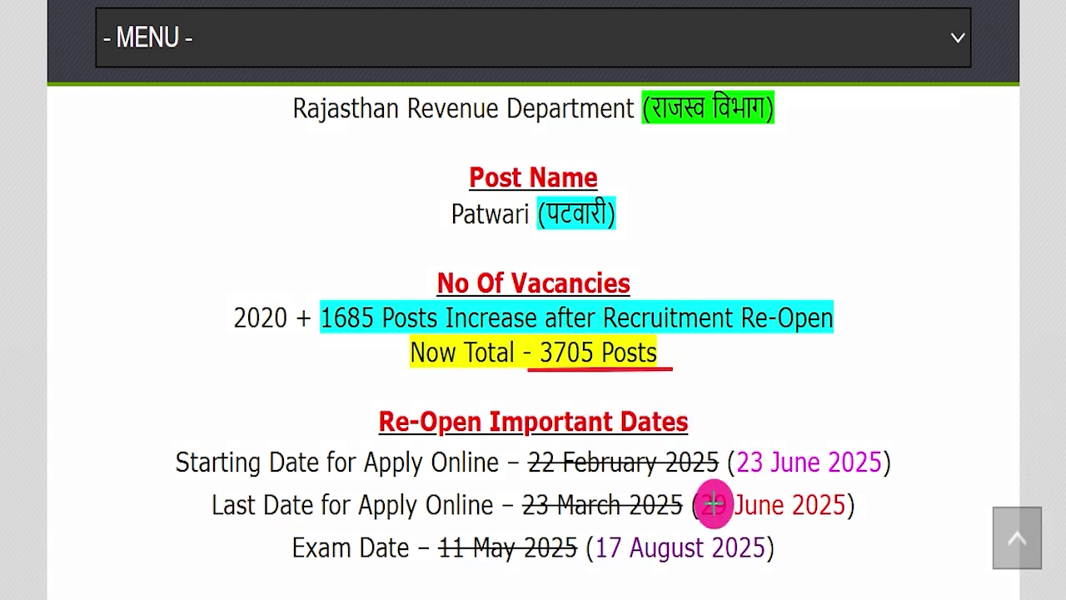
left_click_drag(693, 523, 919, 532)
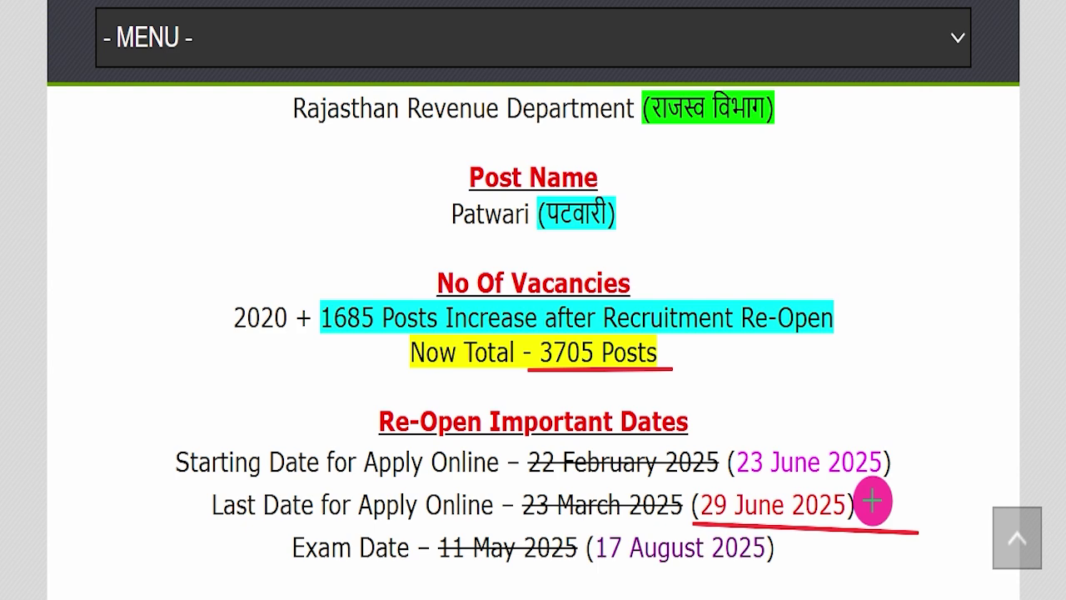
left_click_drag(866, 503, 1014, 410)
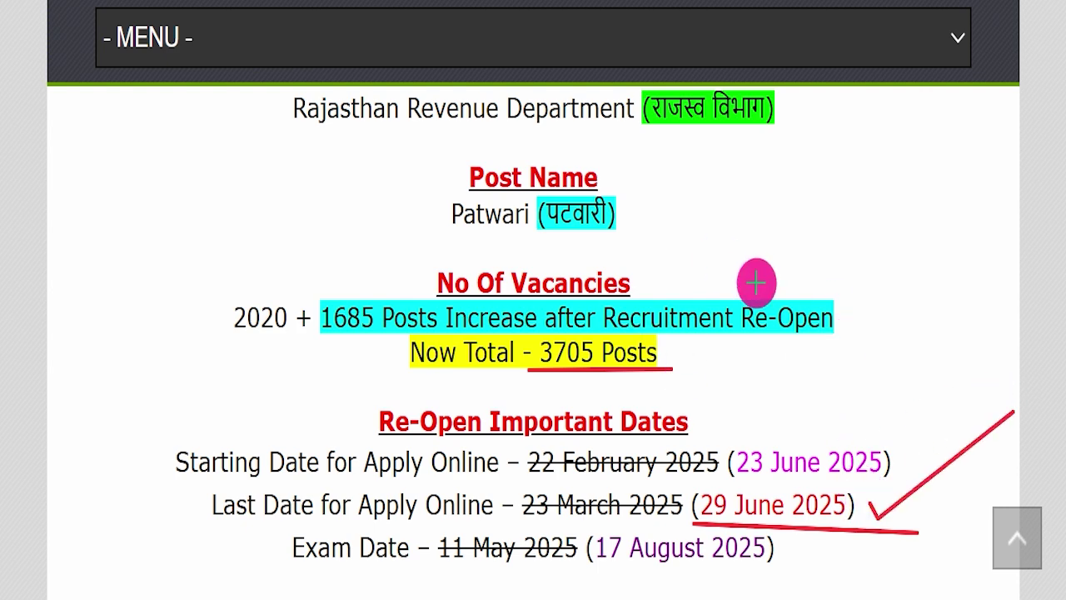
key("Escape")
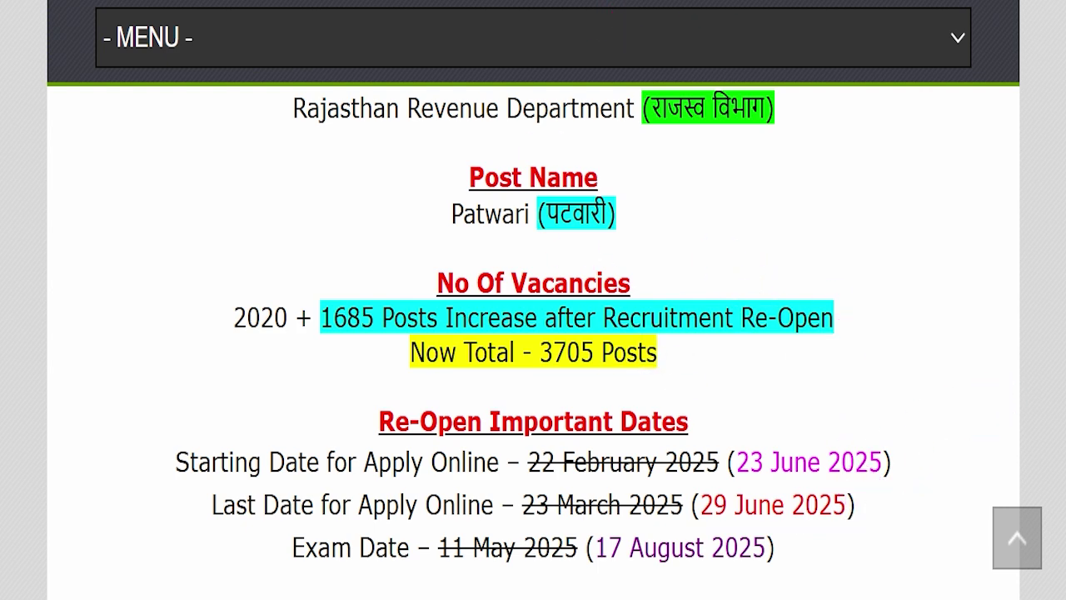
Step: Review the pay scale and the educational qualification requirements, highlighting each entry
scroll(688, 262, "down", 5)
left_click_drag(456, 246, 617, 251)
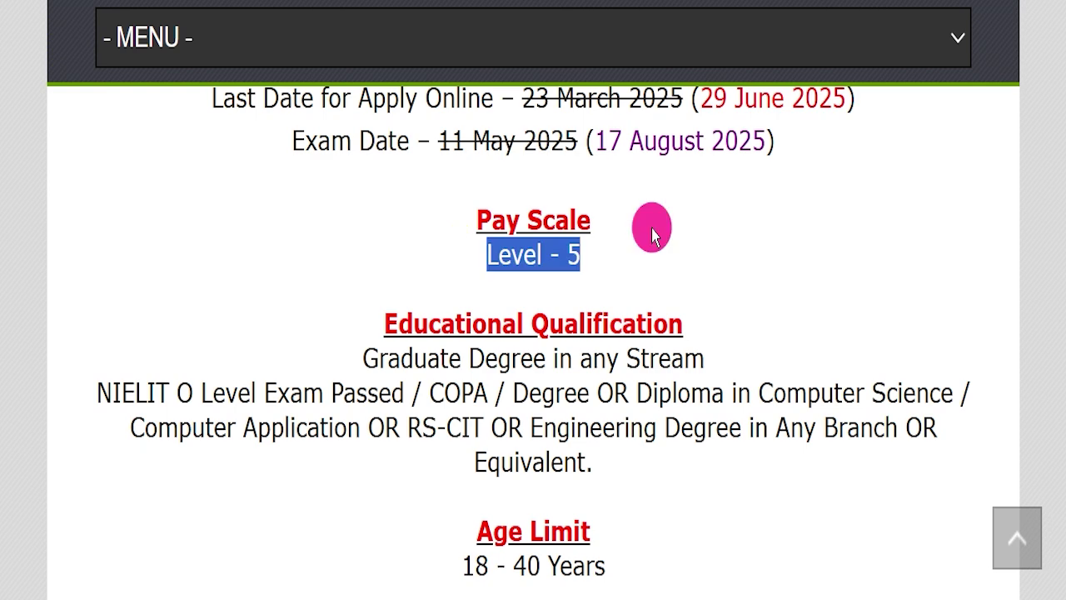
scroll(652, 229, "down", 1)
left_click_drag(321, 253, 602, 350)
left_click(617, 357)
scroll(678, 347, "down", 2)
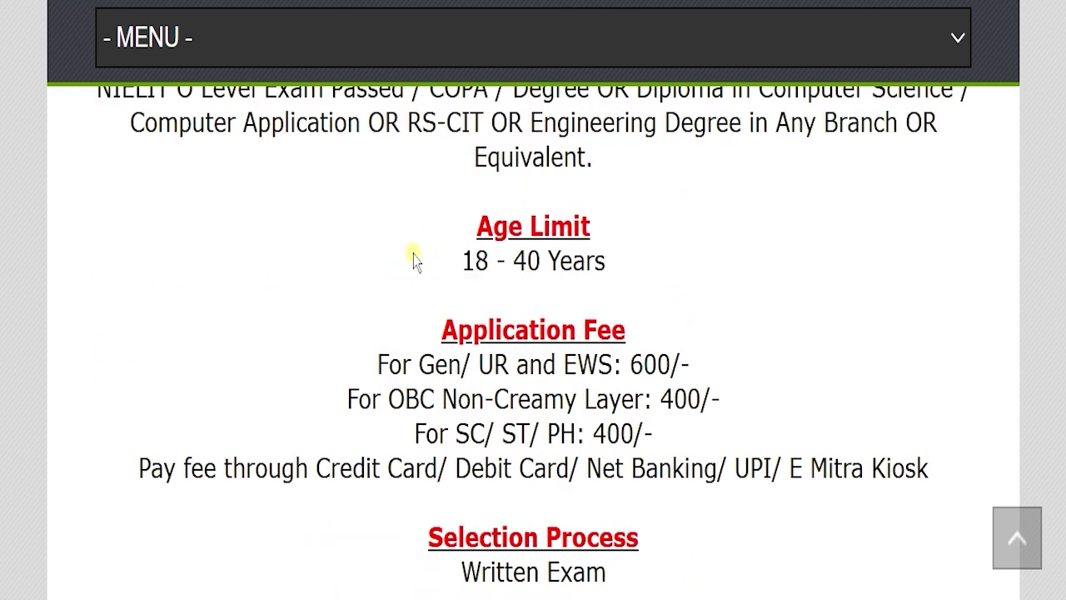
Step: Review the age limit and the application fee for each category, including the accepted payment methods, by highlighting each line
left_click_drag(409, 247, 689, 260)
scroll(679, 258, "down", 1)
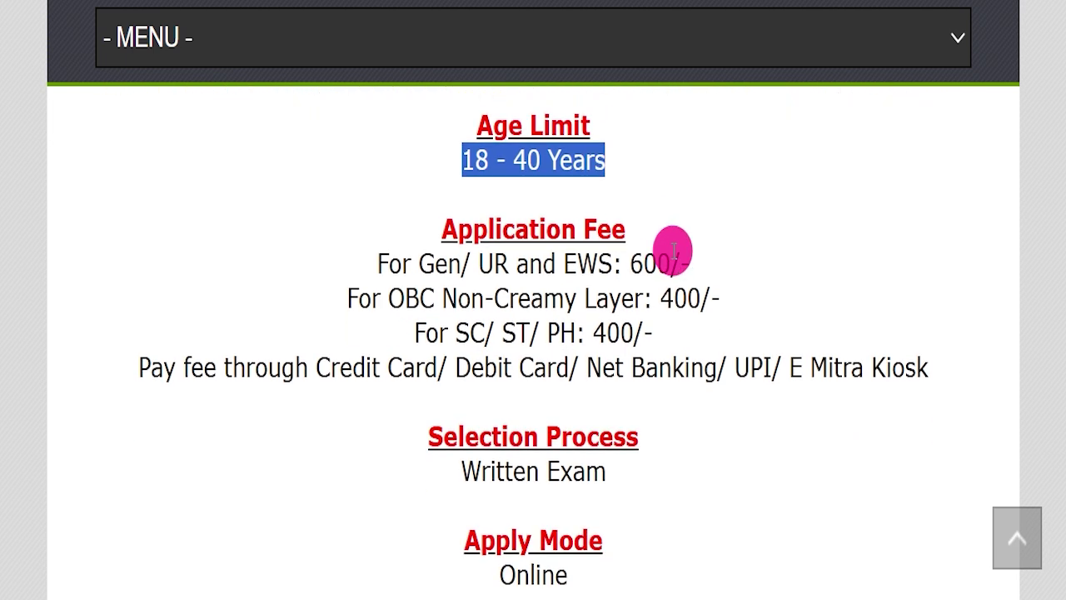
left_click_drag(337, 254, 726, 257)
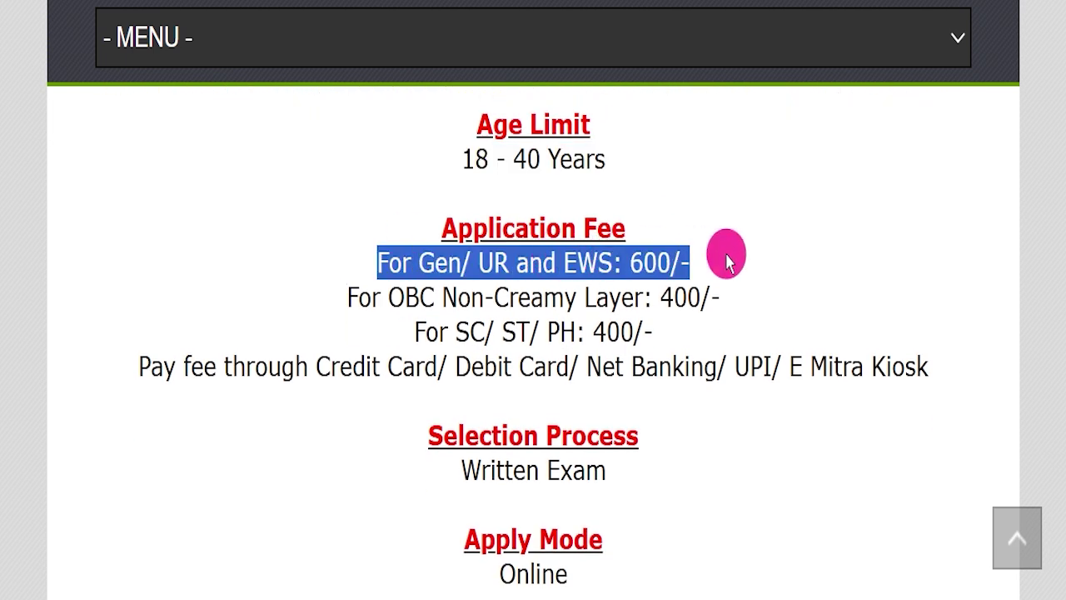
left_click_drag(288, 305, 758, 286)
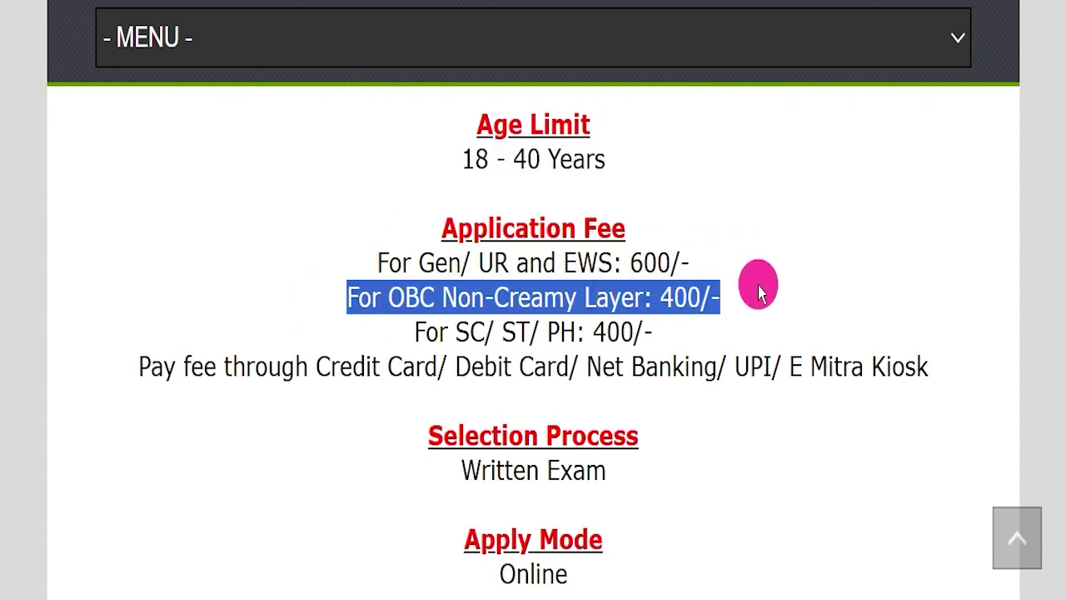
left_click_drag(400, 333, 654, 327)
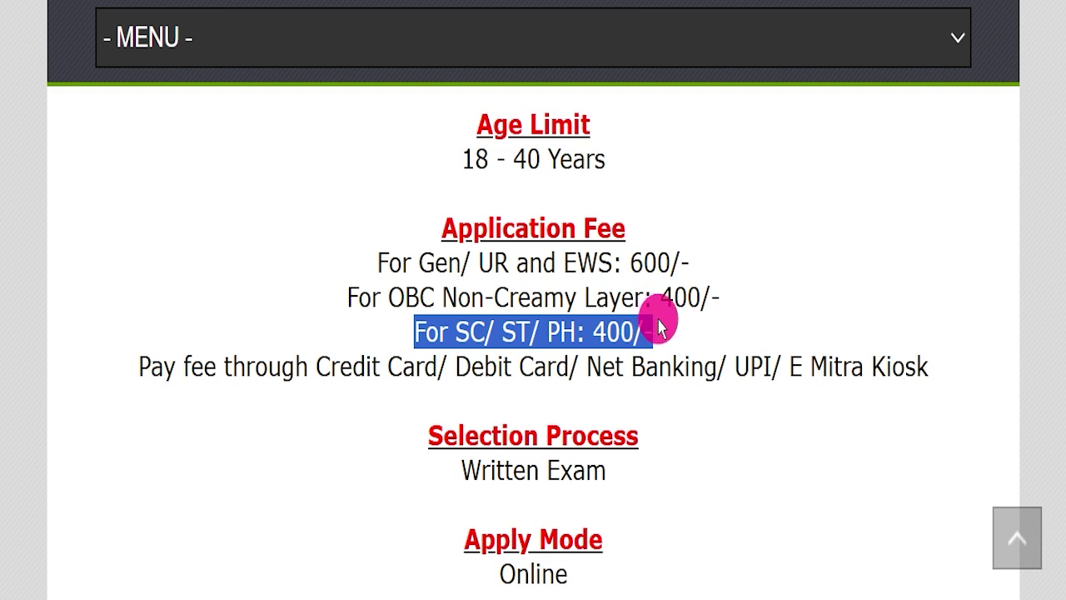
left_click_drag(313, 353, 930, 365)
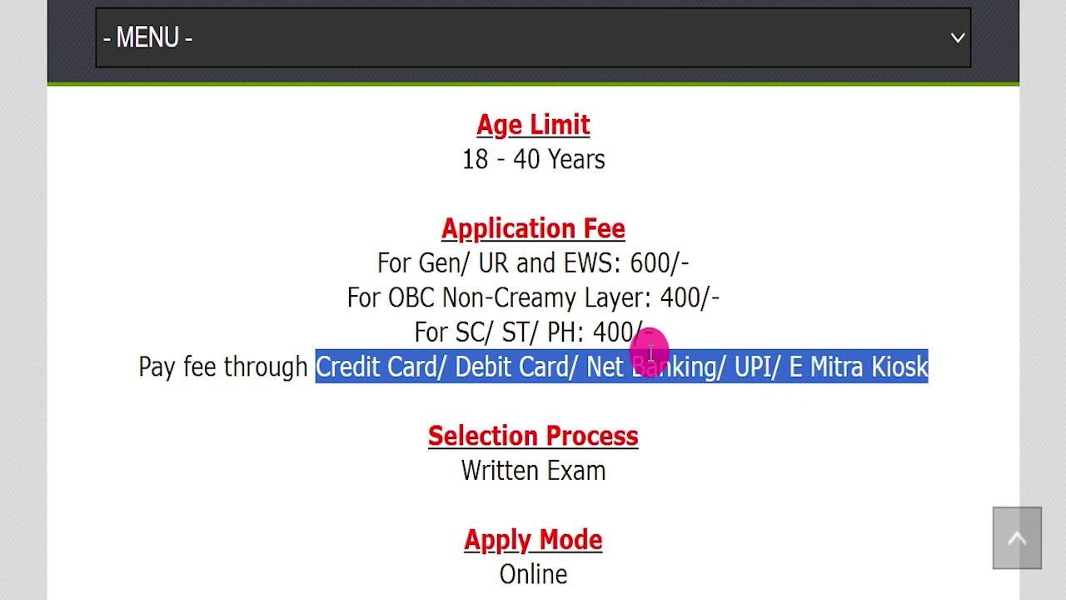
Step: Highlight the selection process, apply mode and job location entries in the vacancy details
scroll(642, 405, "down", 3)
left_click_drag(448, 245, 703, 275)
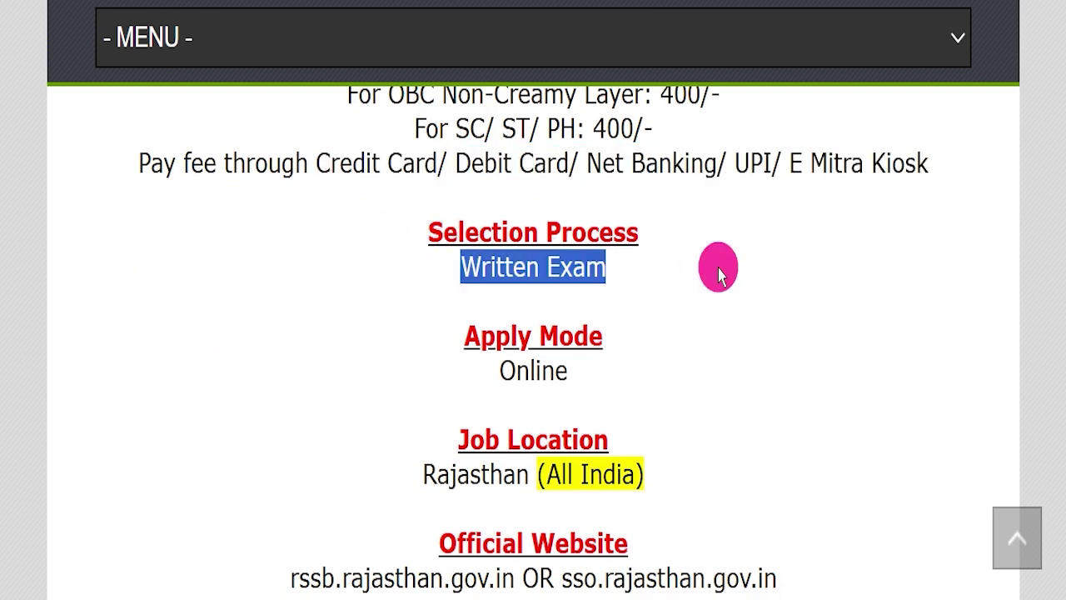
left_click_drag(428, 374, 625, 373)
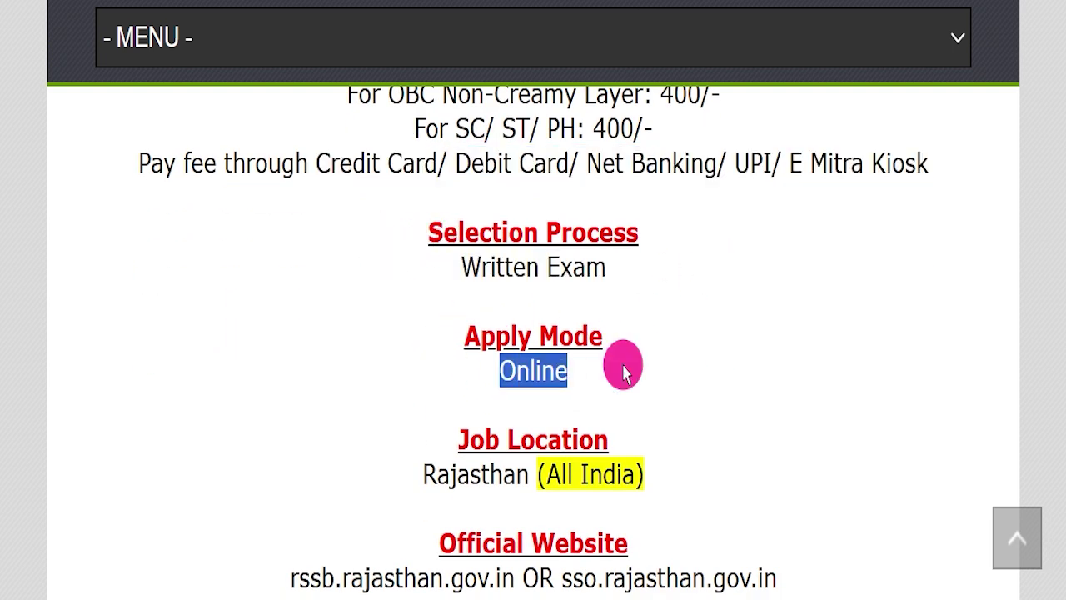
left_click_drag(387, 475, 724, 428)
Step: Highlight the sso.rajasthan.gov.in address under Official Website and the whole Important Links list
scroll(594, 400, "down", 2)
left_click_drag(556, 367, 785, 367)
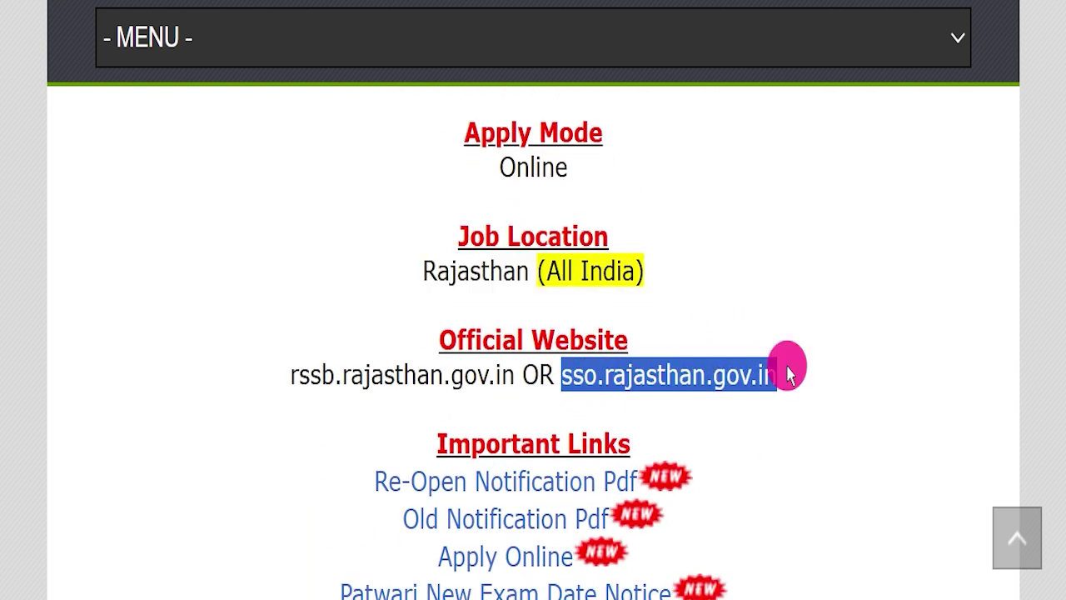
left_click(806, 319)
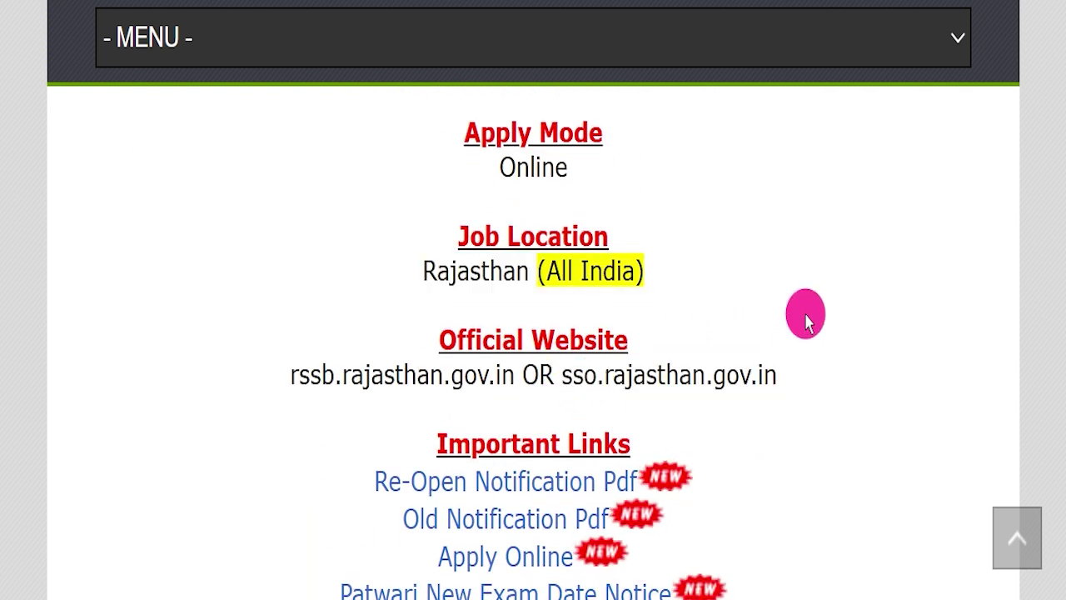
scroll(806, 319, "down", 2)
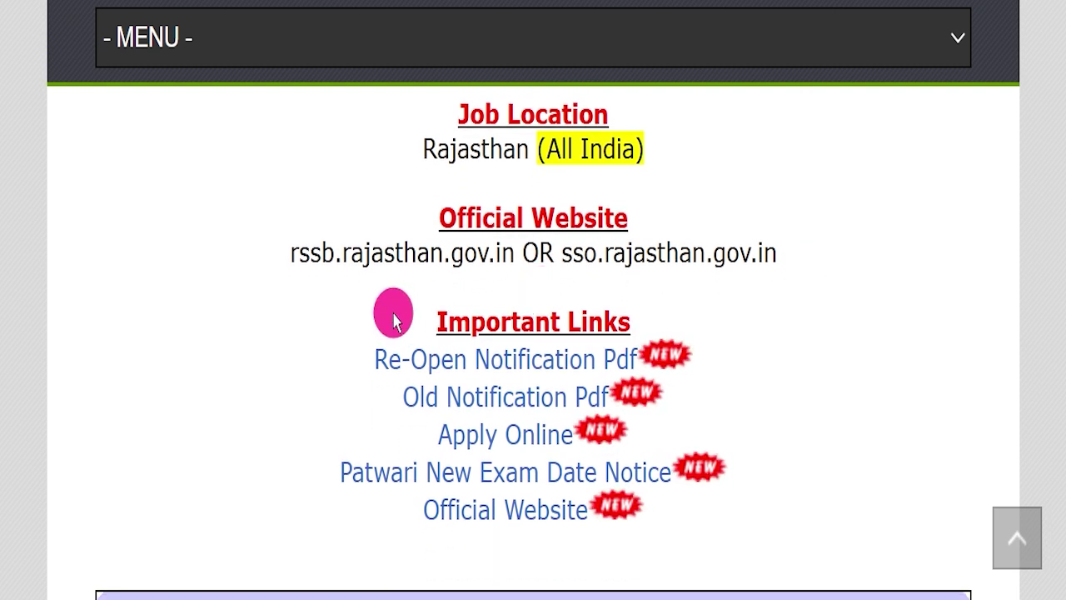
left_click_drag(393, 317, 736, 546)
left_click(785, 403)
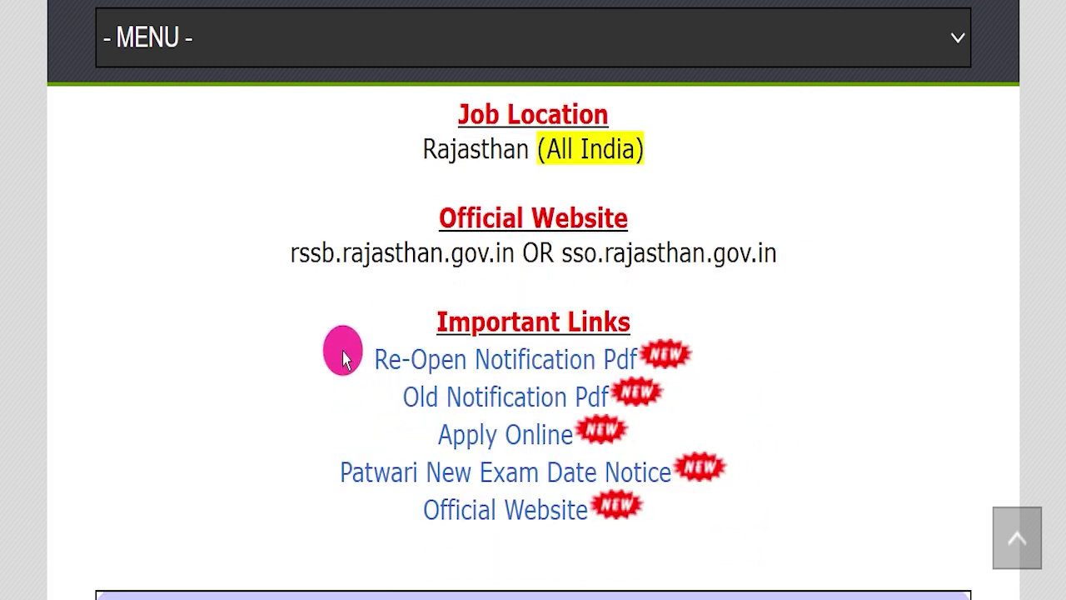
Step: Open the Re-Open Notification Pdf from the important links and skim its first page
left_click_drag(333, 352, 623, 351)
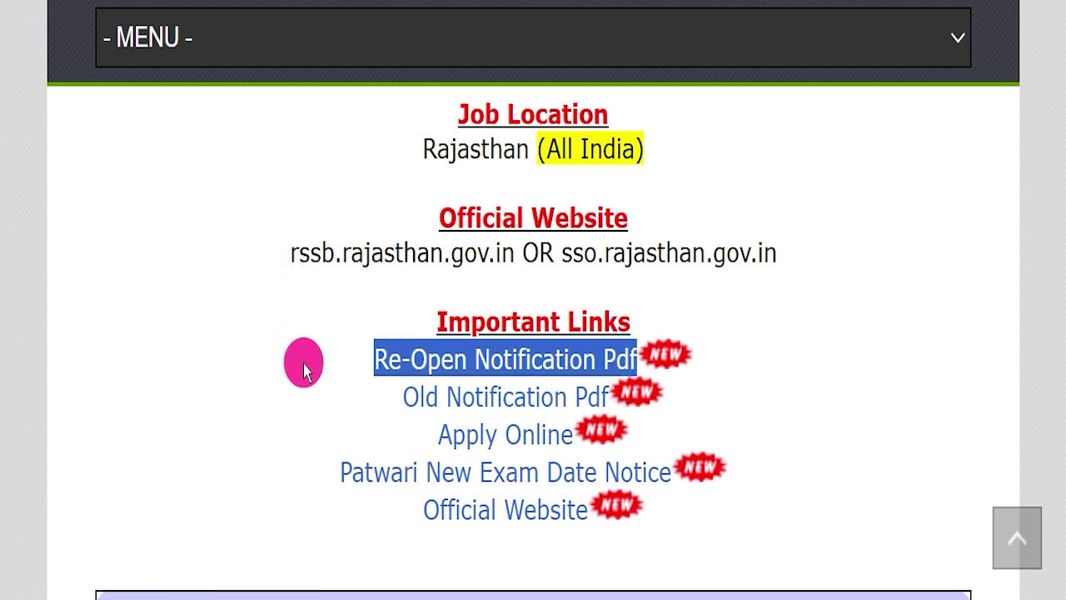
left_click(427, 371)
scroll(428, 376, "down", 18)
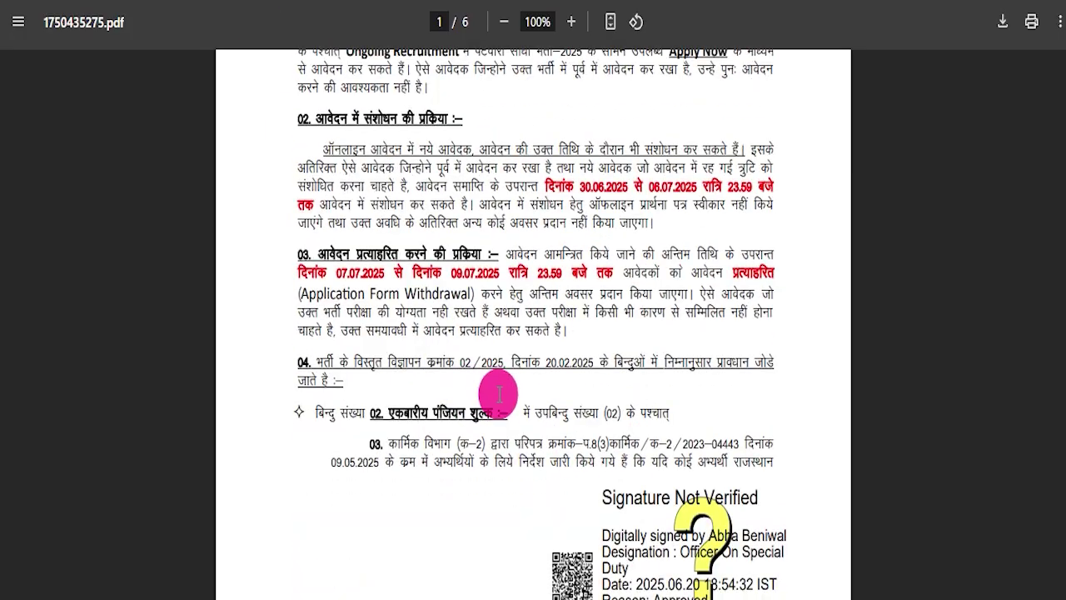
scroll(492, 425, "up", 18)
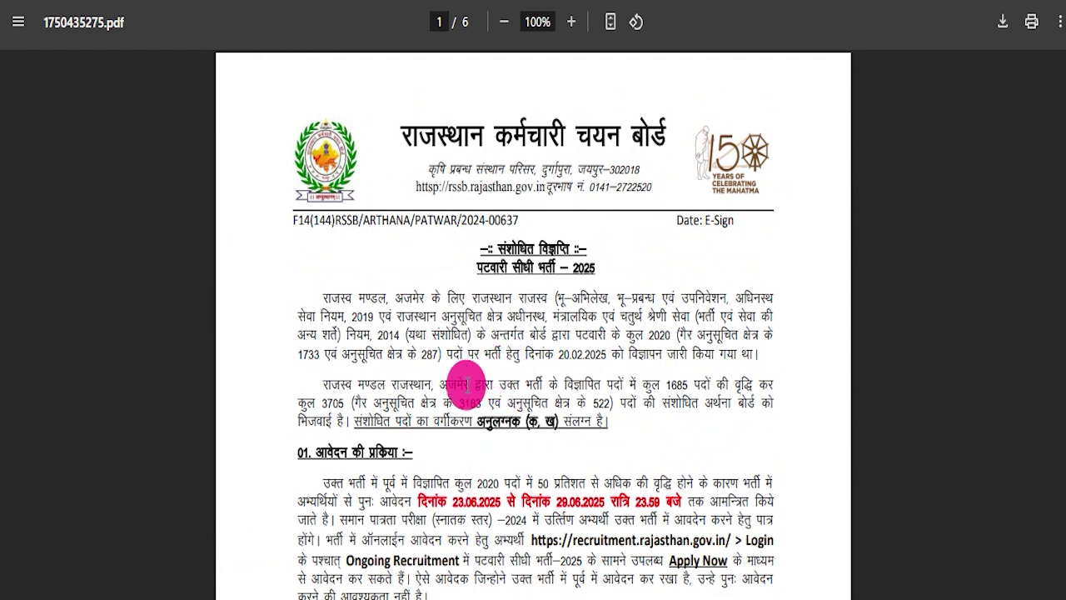
Step: Close the re-open notice, open the Old Notification Pdf from the important links and skim it through to page 15
key("ctrl+w")
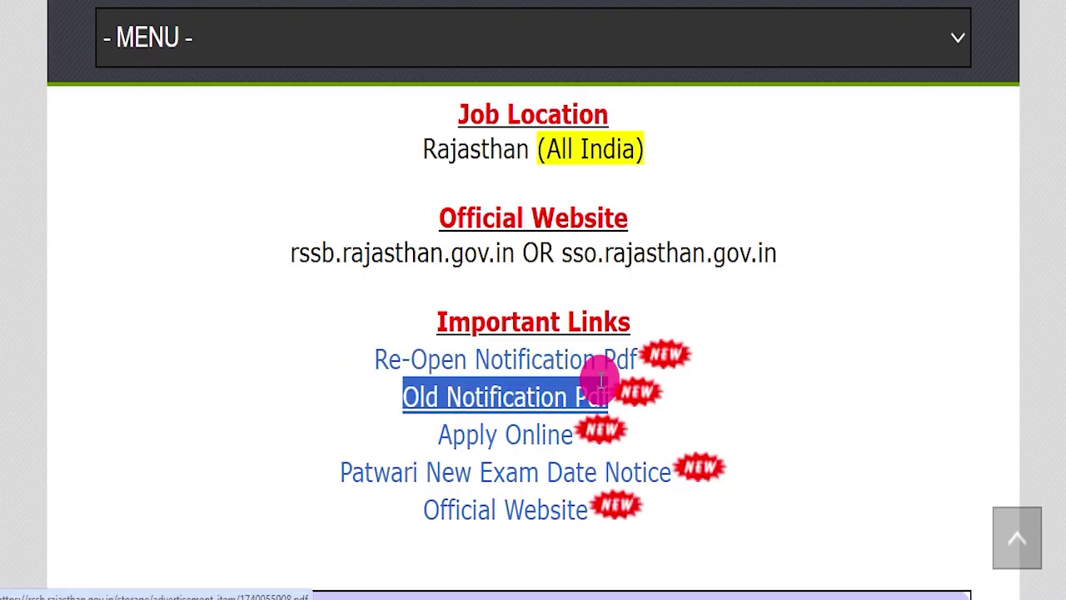
scroll(533, 404, "down", 10)
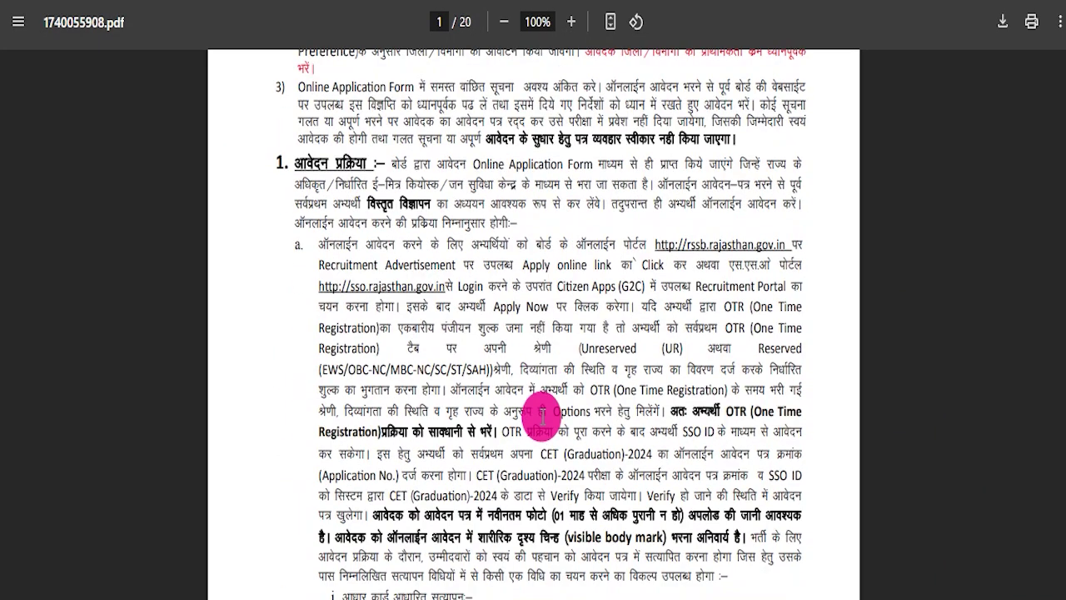
scroll(506, 372, "down", 20)
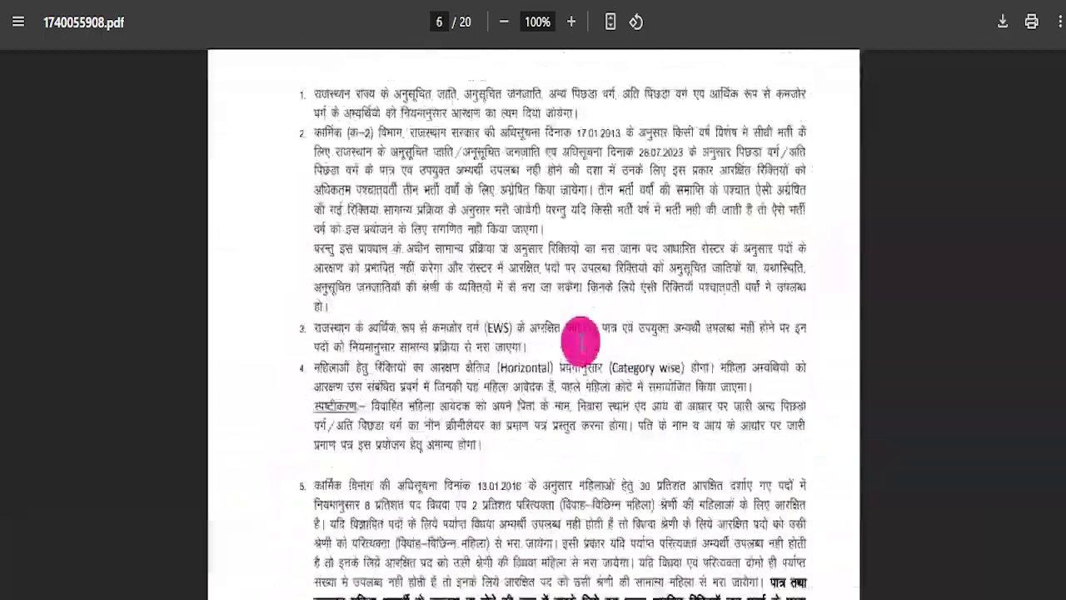
scroll(522, 327, "down", 20)
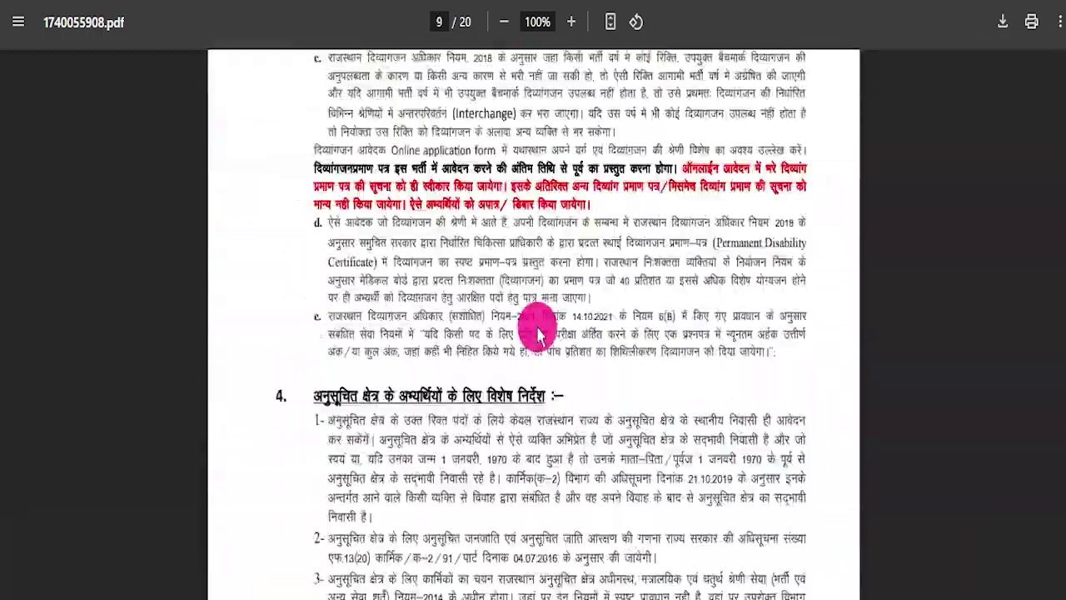
scroll(554, 332, "down", 20)
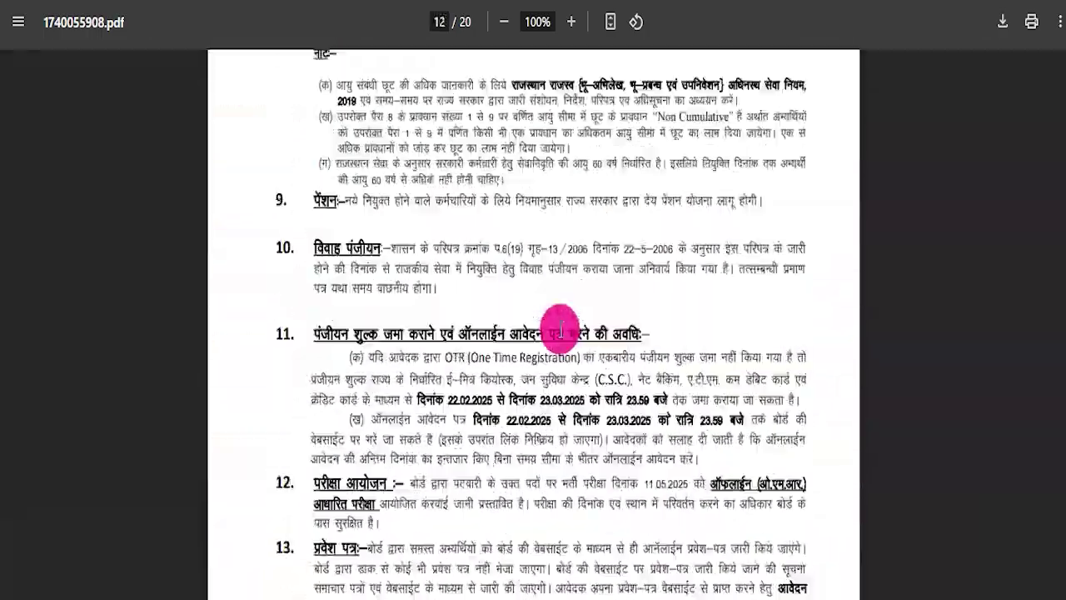
scroll(562, 328, "down", 20)
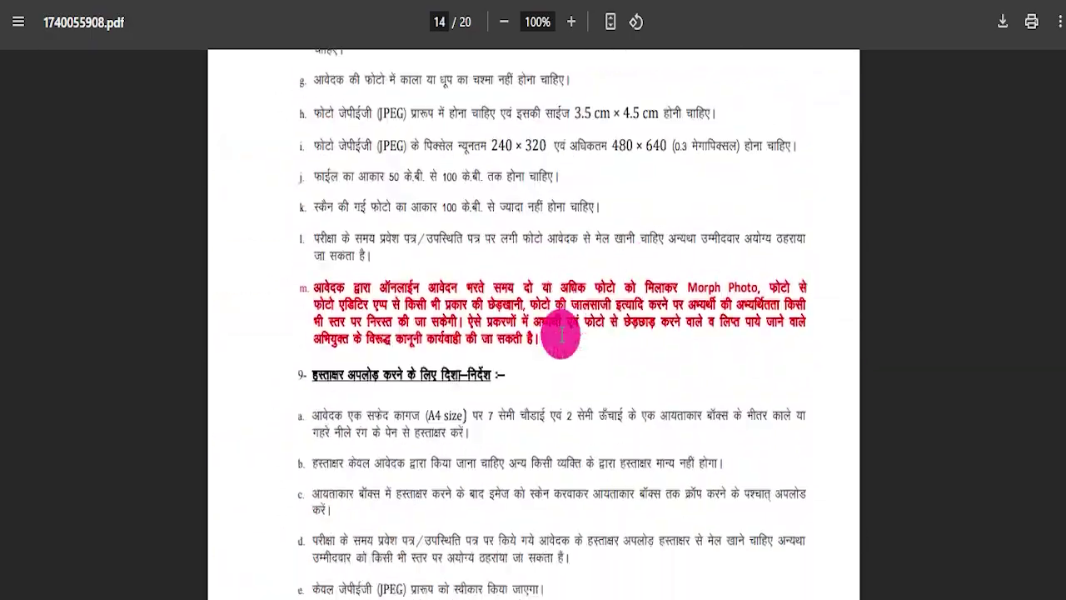
scroll(561, 334, "down", 3)
scroll(560, 333, "down", 6)
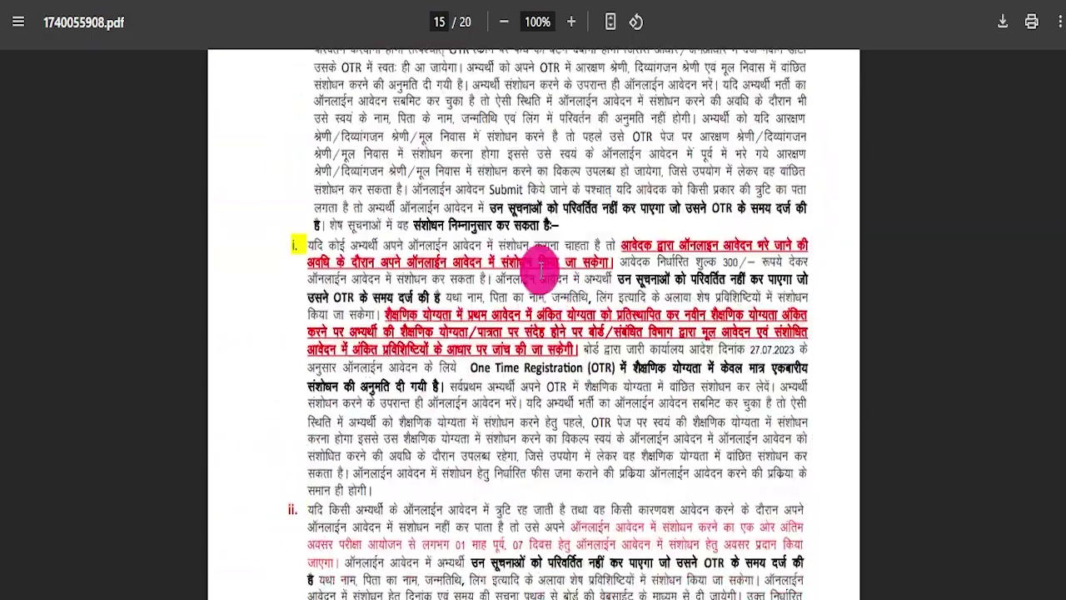
Step: Highlight the OTR correction paragraph on page 15 of the old notification and skim the remaining pages
scroll(417, 239, "up", 2)
left_click_drag(316, 197, 577, 216)
left_click_drag(550, 283, 850, 309)
scroll(1028, 255, "down", 13)
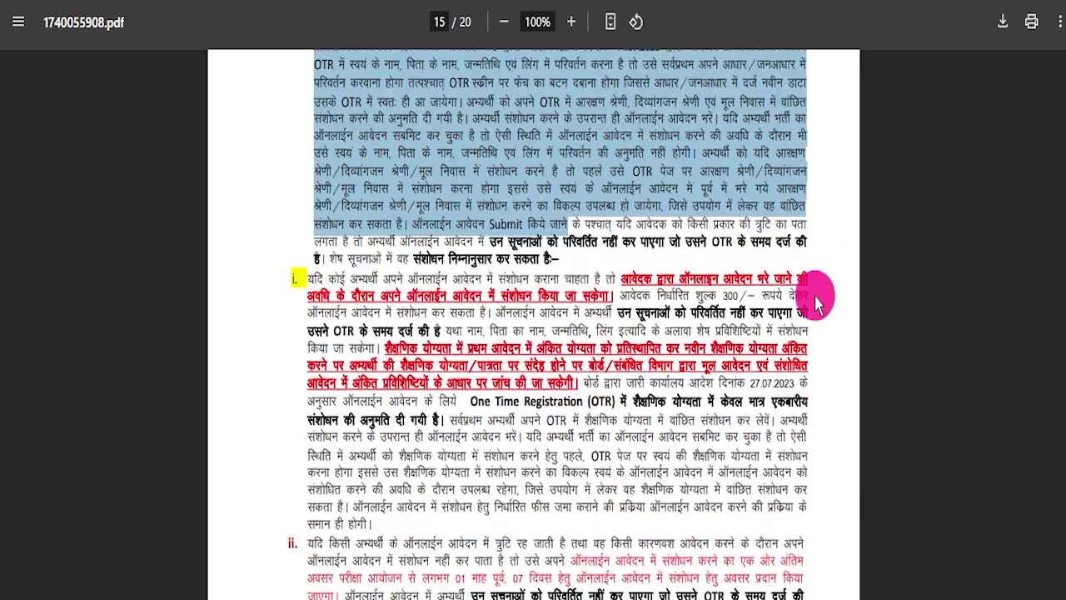
scroll(1062, 440, "down", 7)
left_click_drag(1062, 523, 1063, 55)
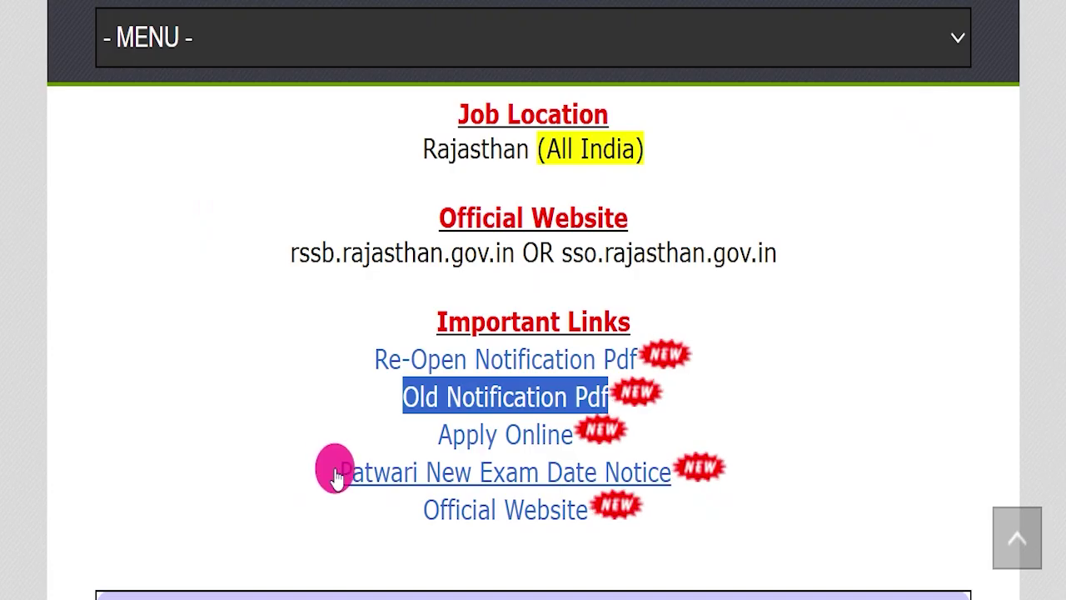
Step: Open the Apply Online link and mark the SSOID, password, captcha and Login items on the Rajasthan Single Sign On page
left_click_drag(369, 434, 574, 433)
left_click(442, 448)
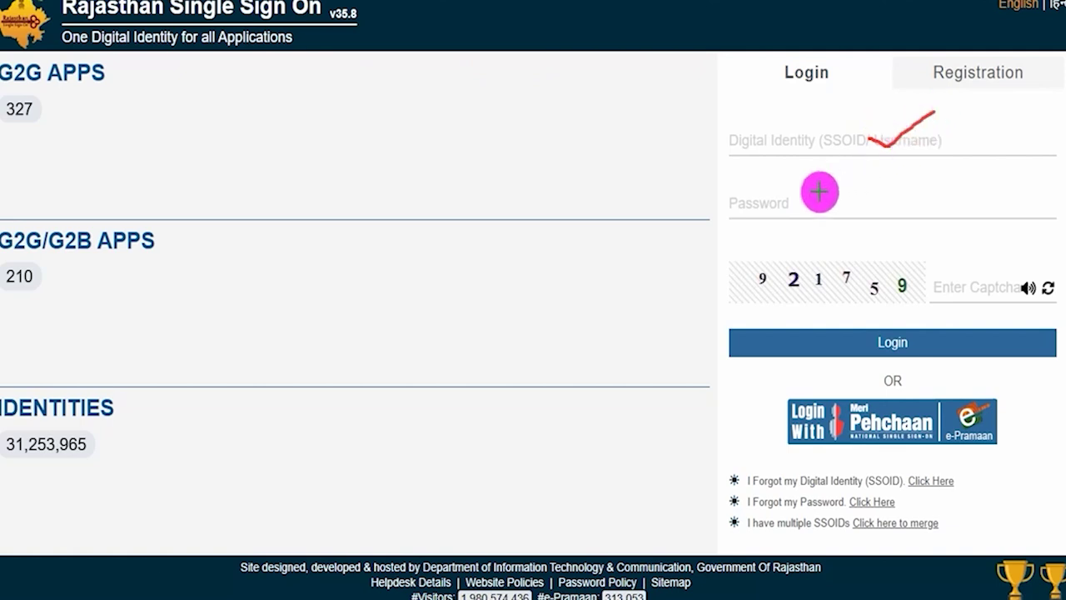
left_click_drag(844, 204, 929, 162)
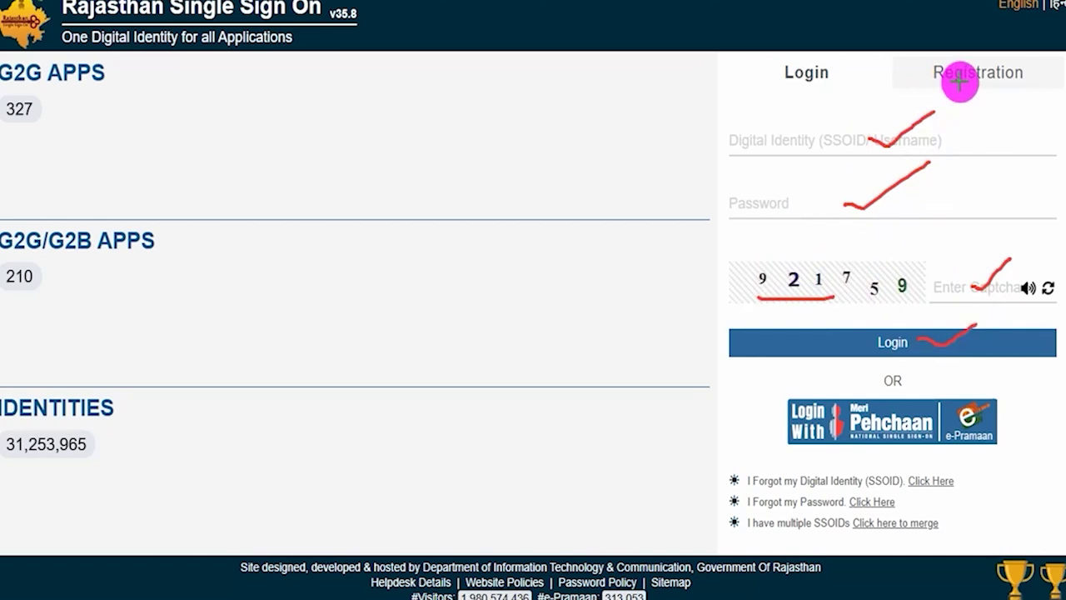
key("Escape")
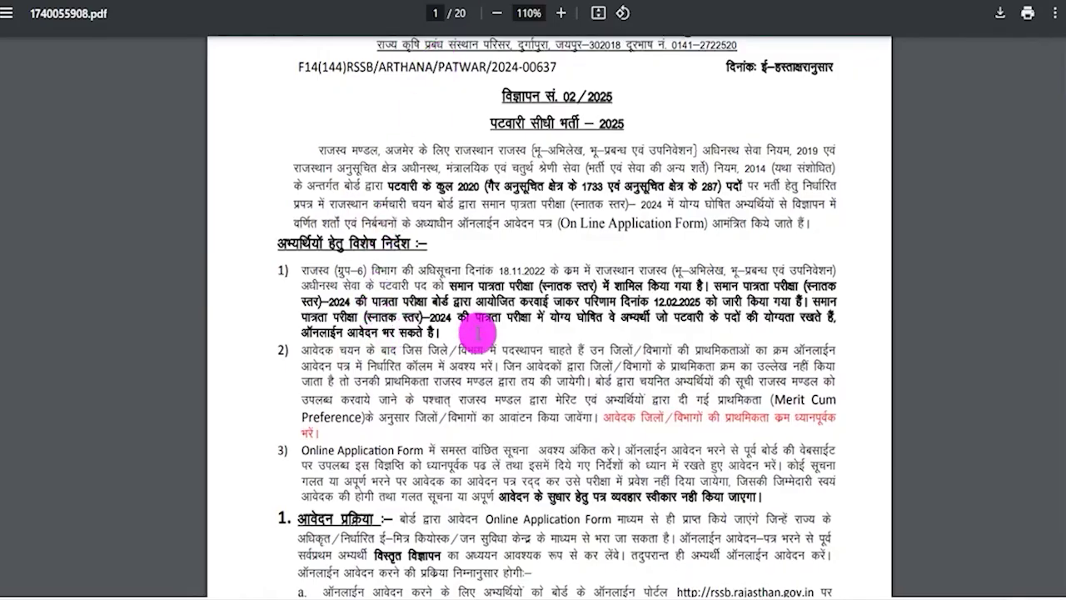
Step: Highlight the graduate-level 2024 eligibility test requirement and the 12.02.2025 result date on page 1 of the notification
left_click_drag(452, 283, 587, 281)
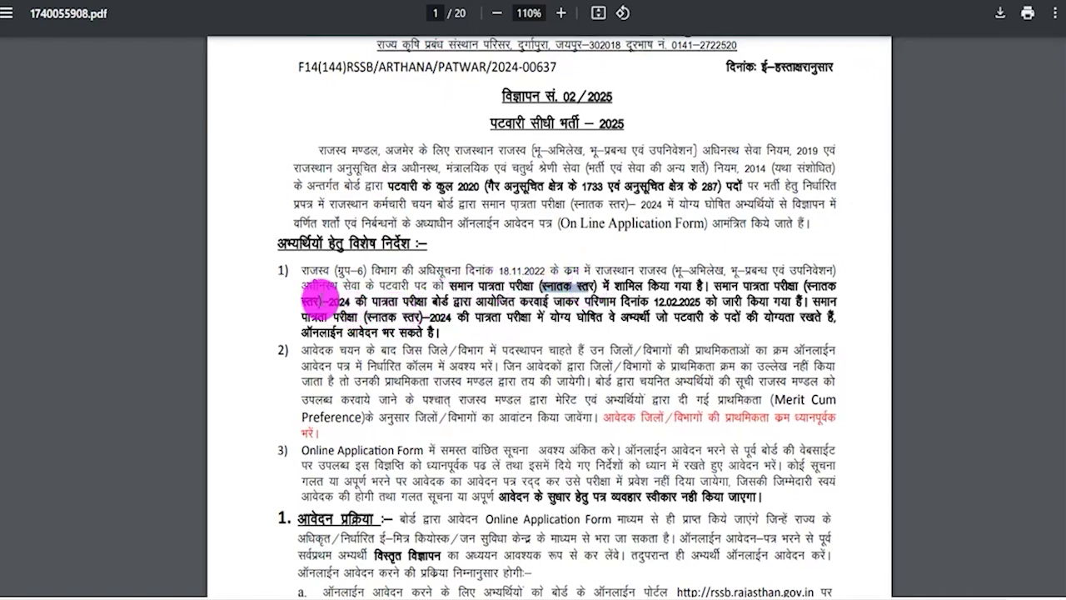
left_click_drag(302, 300, 346, 301)
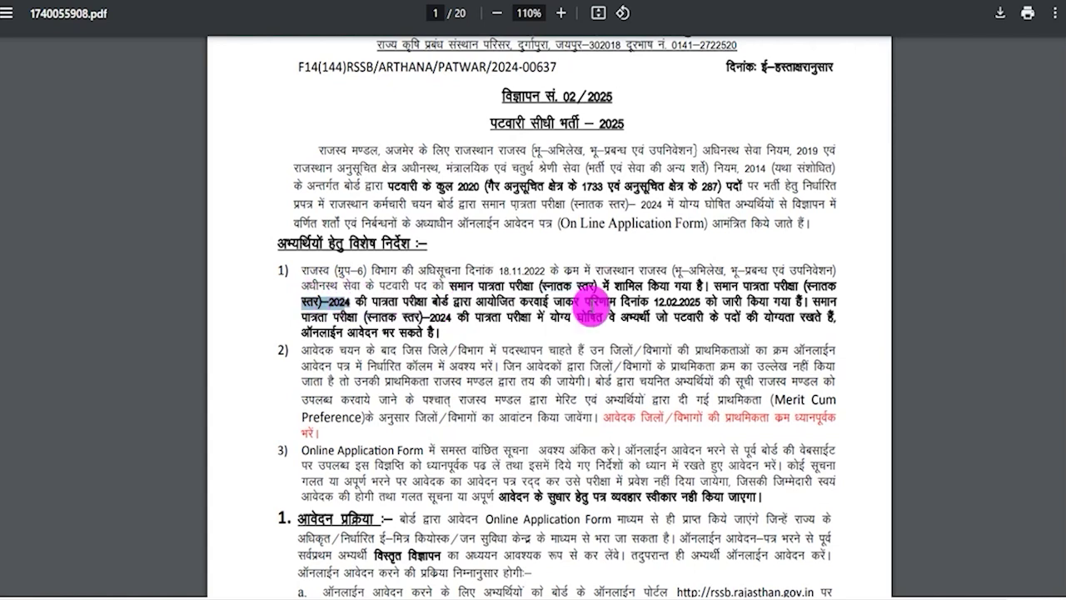
left_click_drag(654, 302, 704, 302)
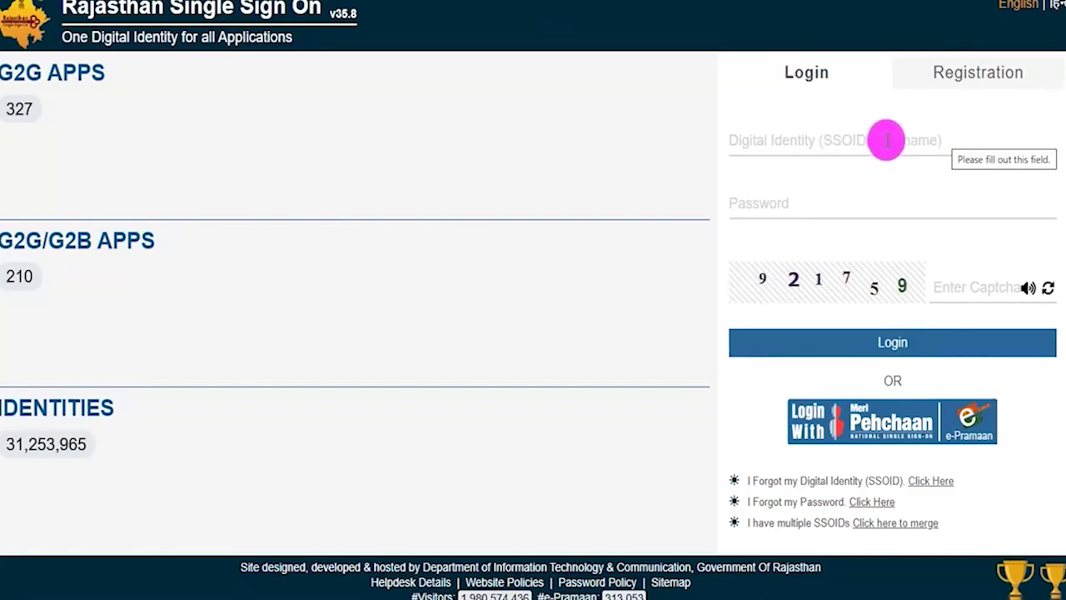
Step: Log in to Rajasthan Single Sign On and highlight PATWARI DIRECT RECRUITMENT - 2025 under Ongoing Recruitment in the State Recruitment Portal
left_click(902, 345)
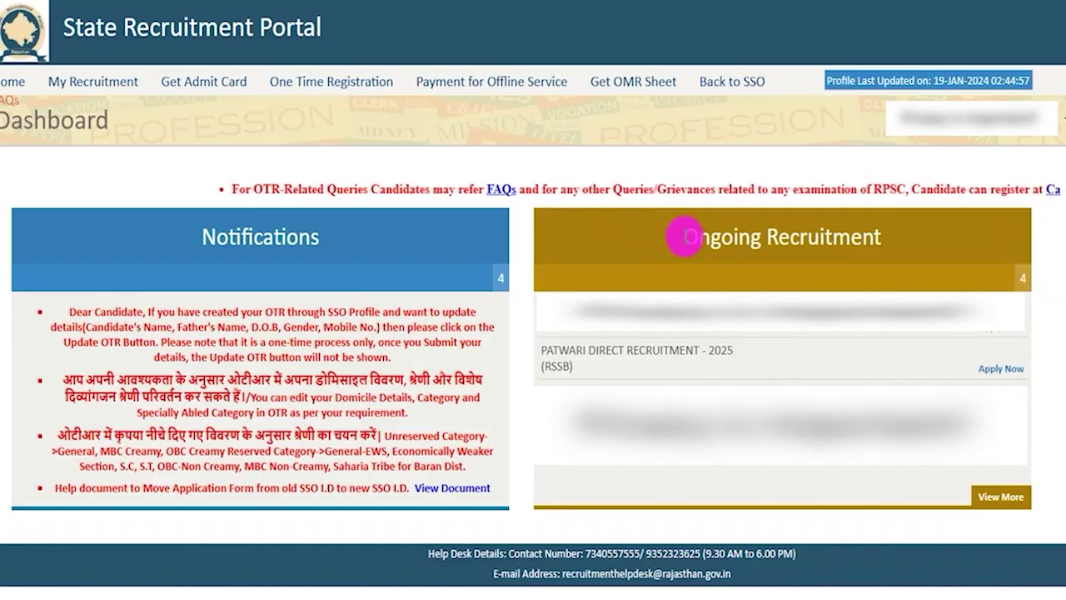
left_click_drag(684, 237, 893, 243)
left_click_drag(540, 349, 629, 369)
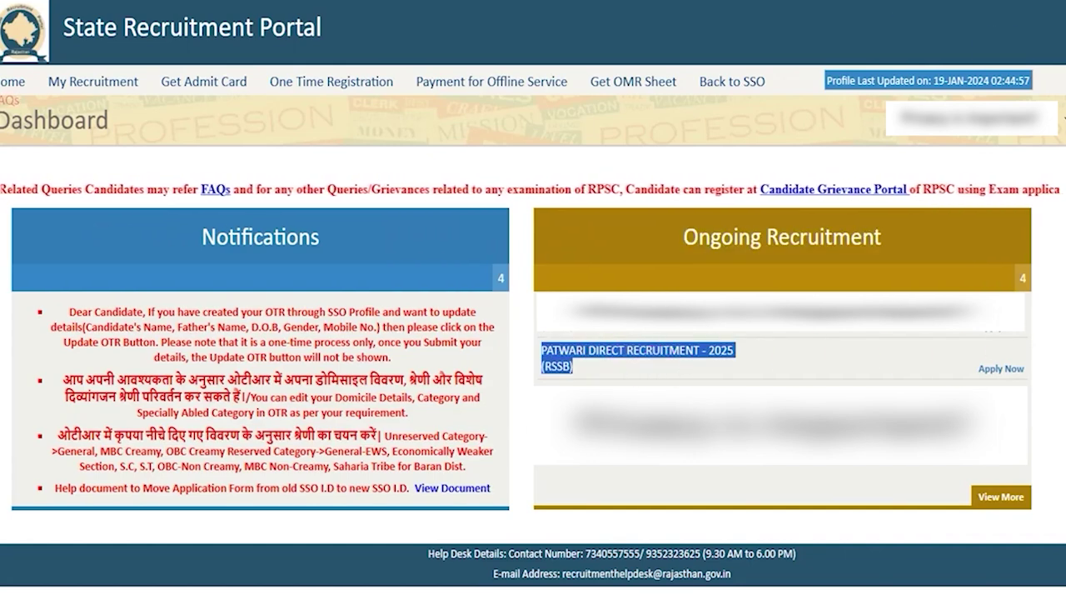
Step: Dismiss the payment alert, go to One Time Registration and open its Pay Fee form
left_click(731, 199)
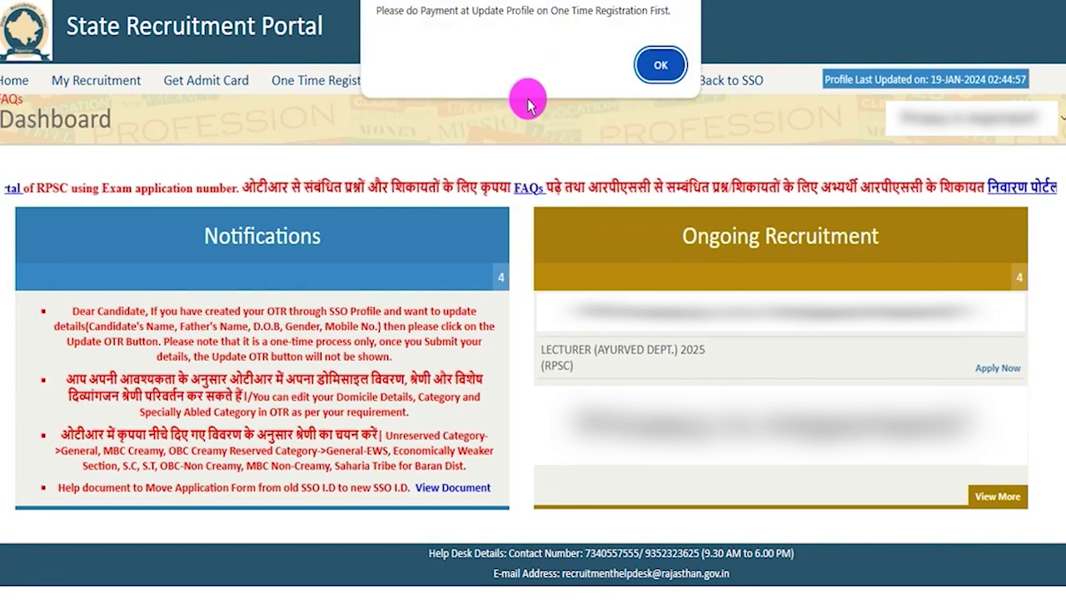
left_click(661, 68)
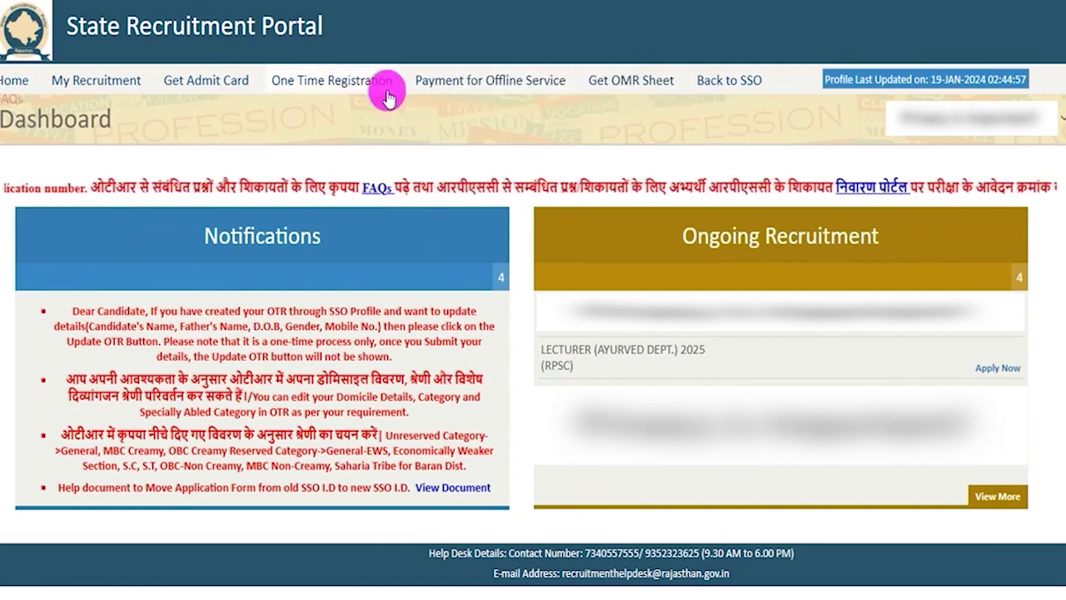
left_click(345, 81)
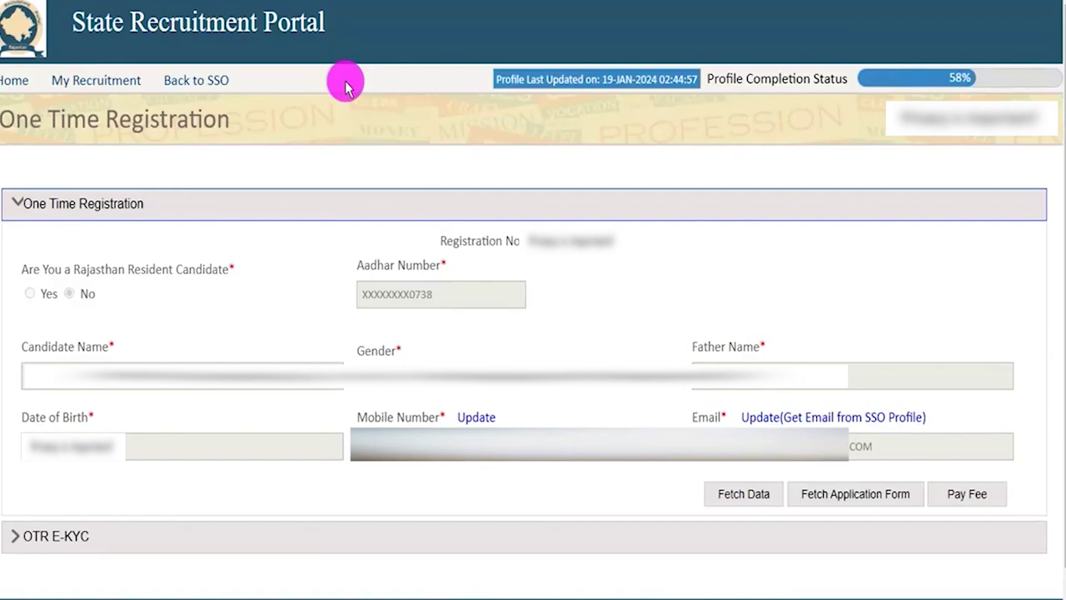
left_click(968, 496)
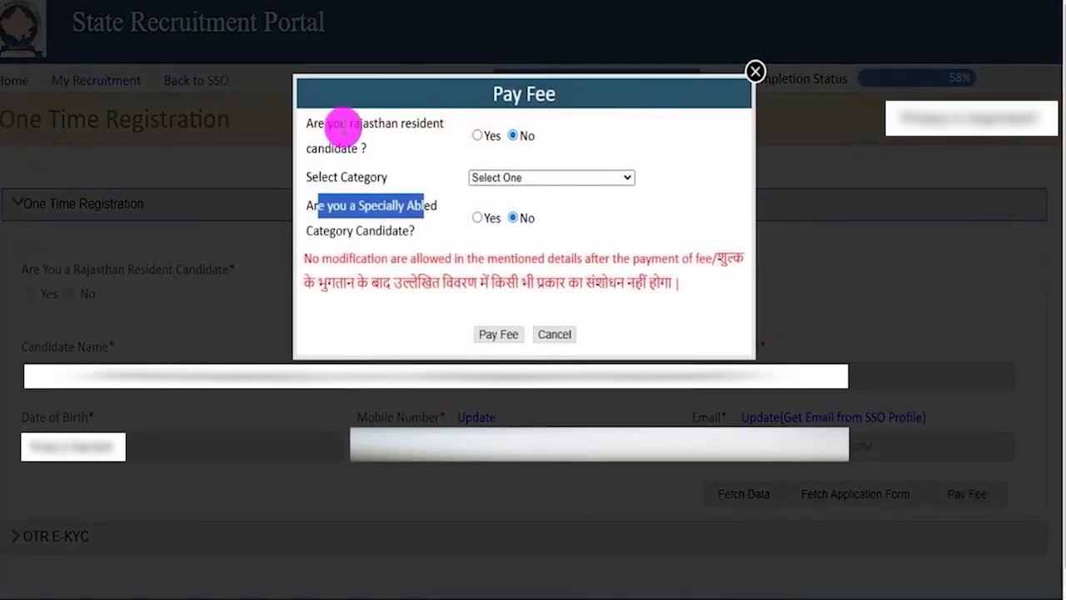
Step: In the Pay Fee form, answer No to the Rajasthan resident question and select UNRESERVED as the category
left_click(331, 125)
left_click_drag(330, 125, 479, 139)
left_click(479, 136)
left_click(514, 135)
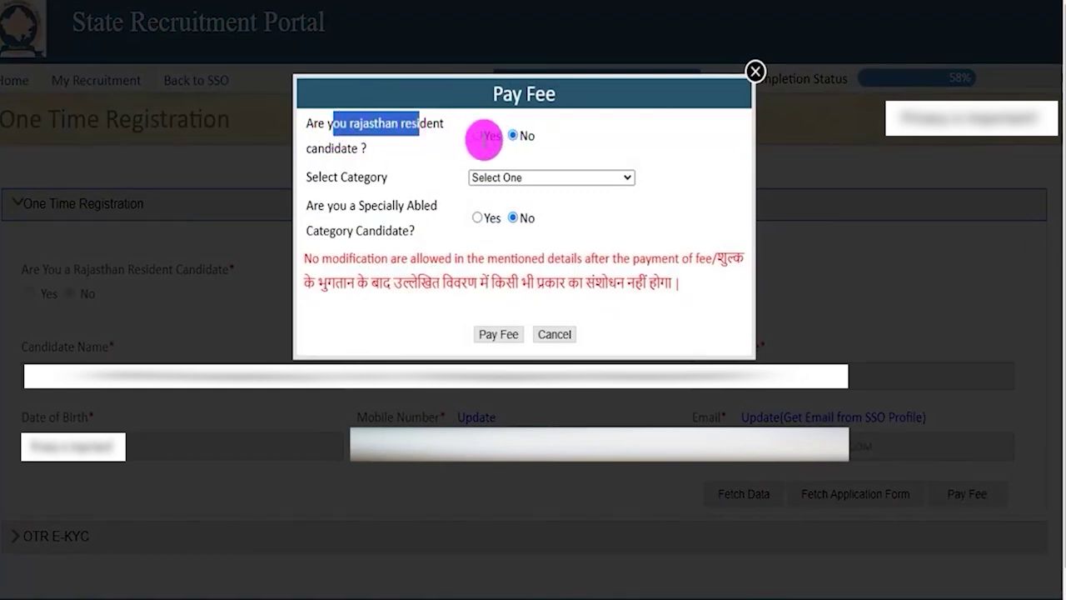
left_click_drag(322, 178, 378, 177)
left_click(493, 178)
left_click(505, 217)
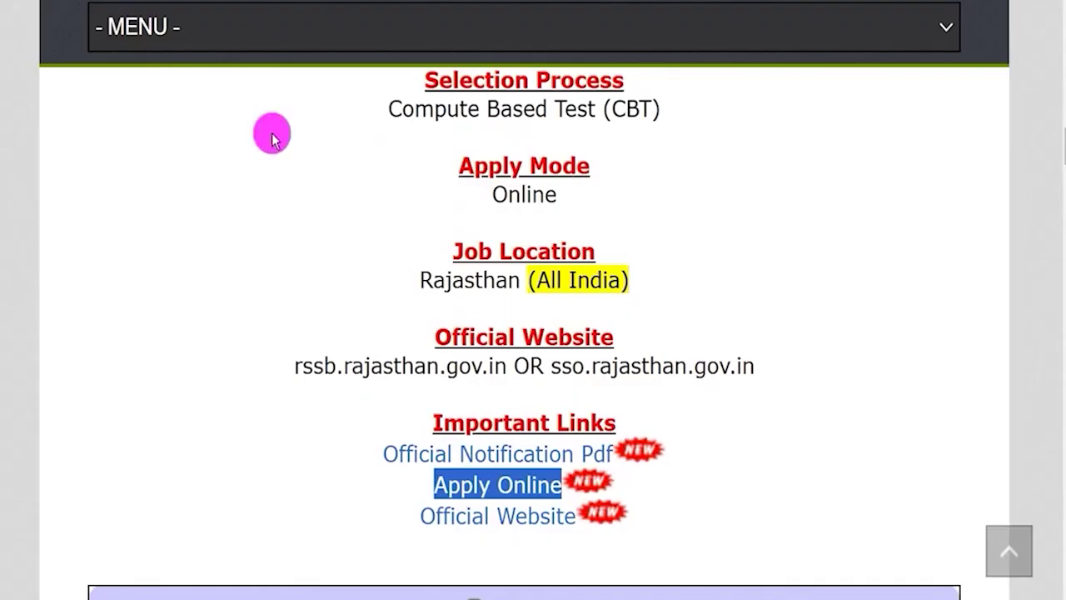
Step: Review the application fee lines above Selection Process in the vacancy details page by highlighting each one
scroll(488, 362, "up", 5)
left_click_drag(450, 219, 635, 216)
left_click(577, 212)
left_click_drag(458, 246, 574, 241)
left_click(489, 267)
left_click_drag(456, 273, 589, 272)
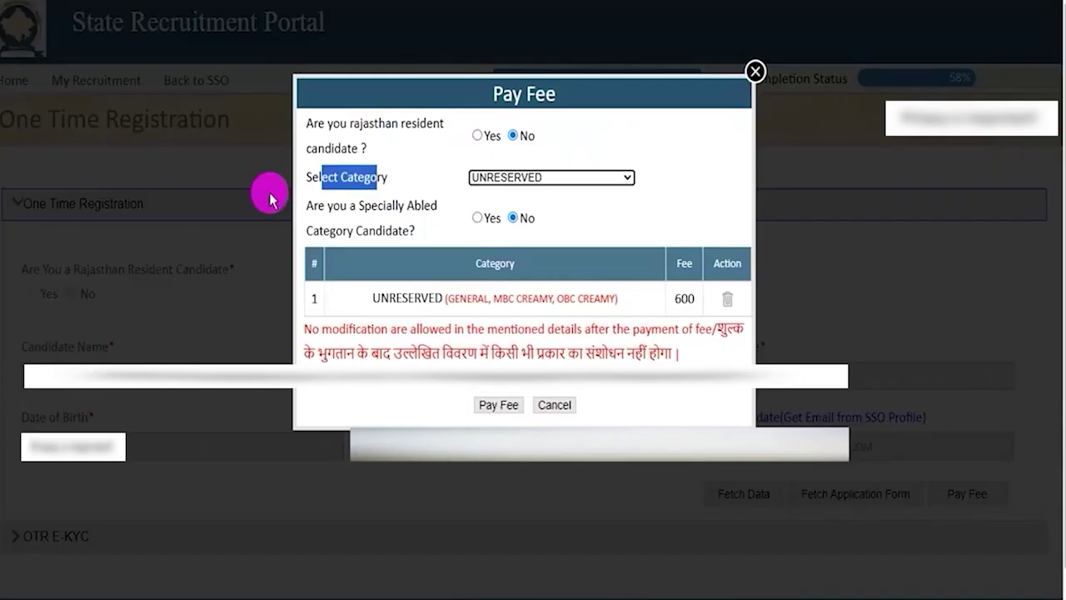
Step: Proceed with the registration fee payment, choose QR Code Payment through PhonePe and show the payment code
left_click(498, 405)
left_click(599, 46)
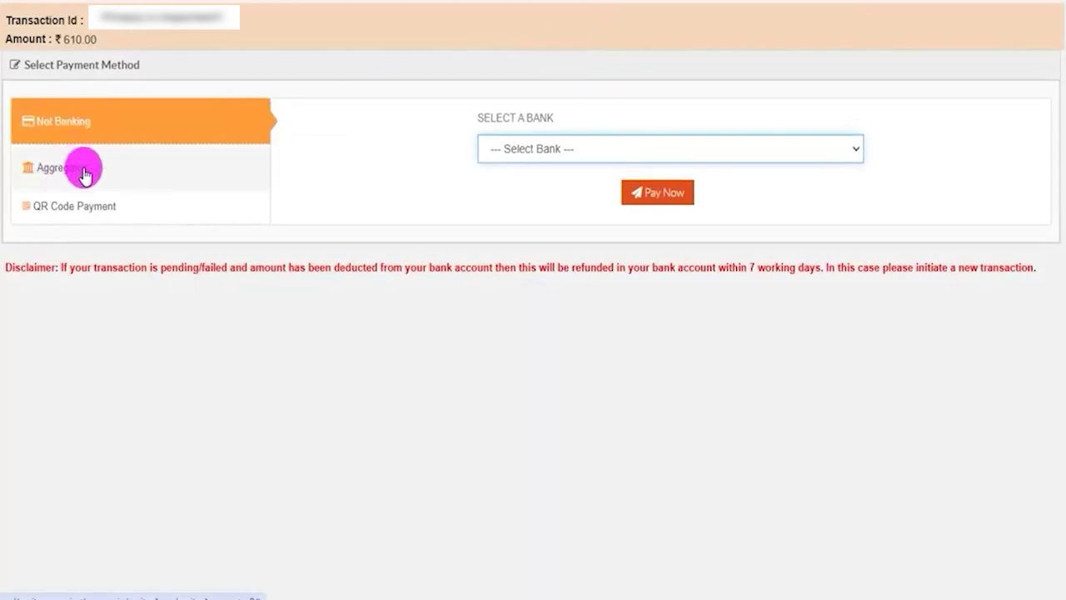
left_click(83, 215)
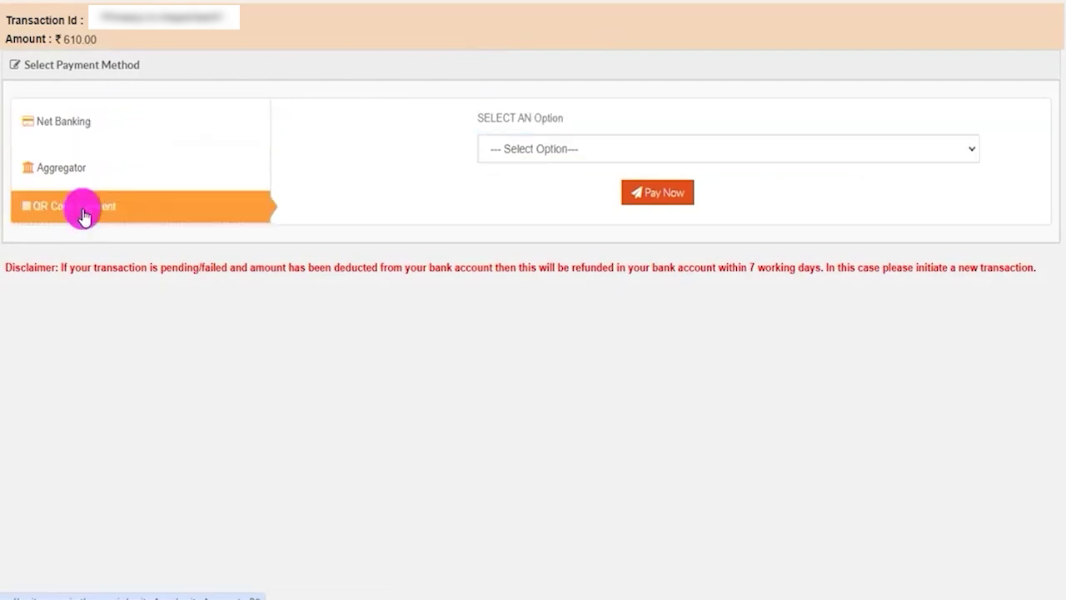
left_click(508, 154)
left_click(511, 195)
left_click(654, 196)
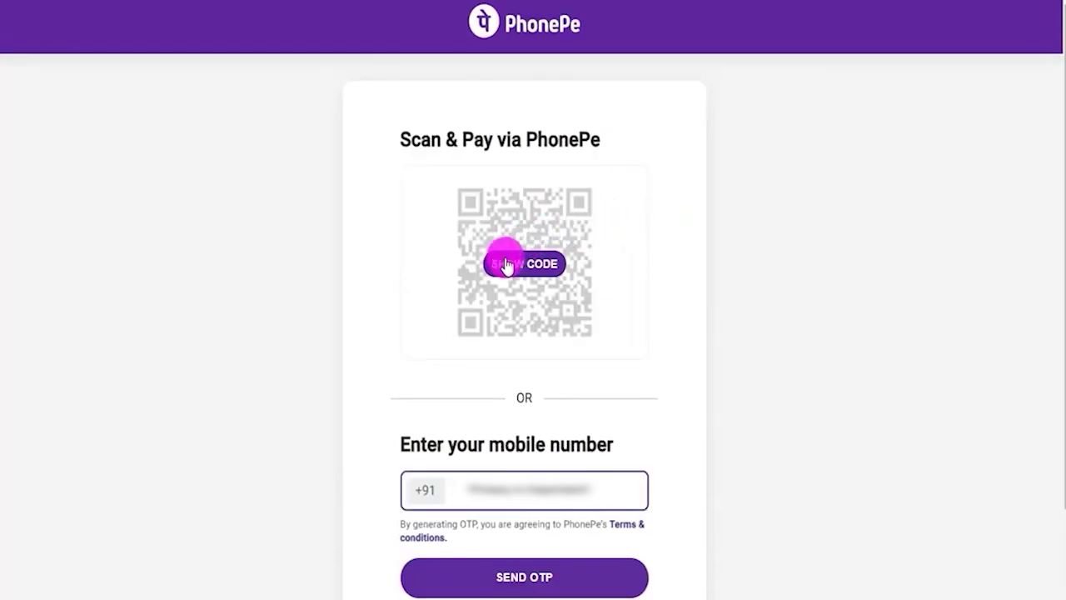
left_click(505, 265)
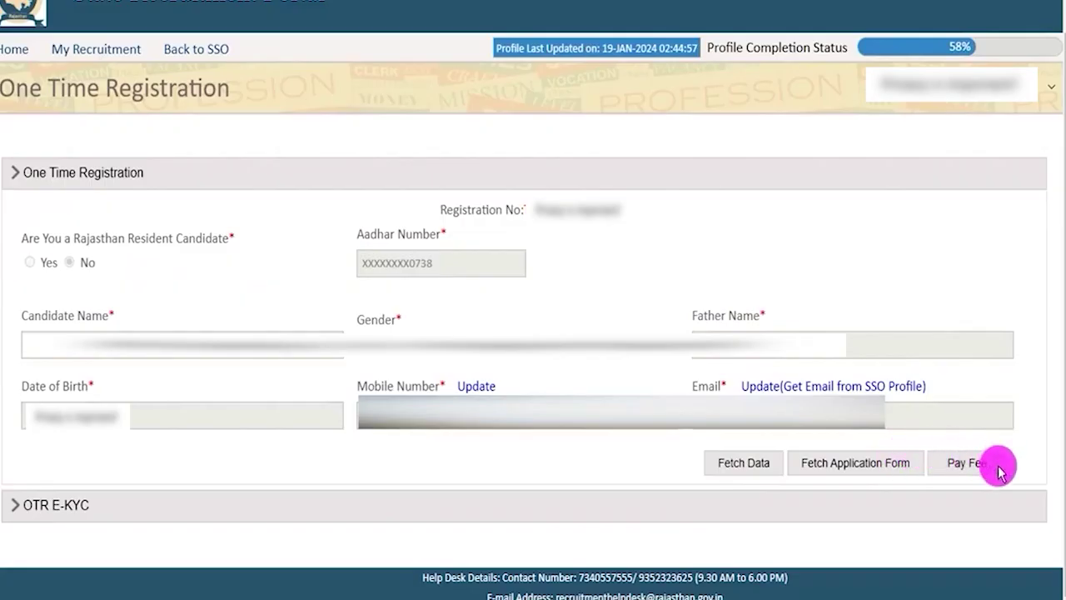
Step: Expand OTR E-KYC, read the live photo instructions and tick the declaration that the guidelines have been read
left_click(970, 465)
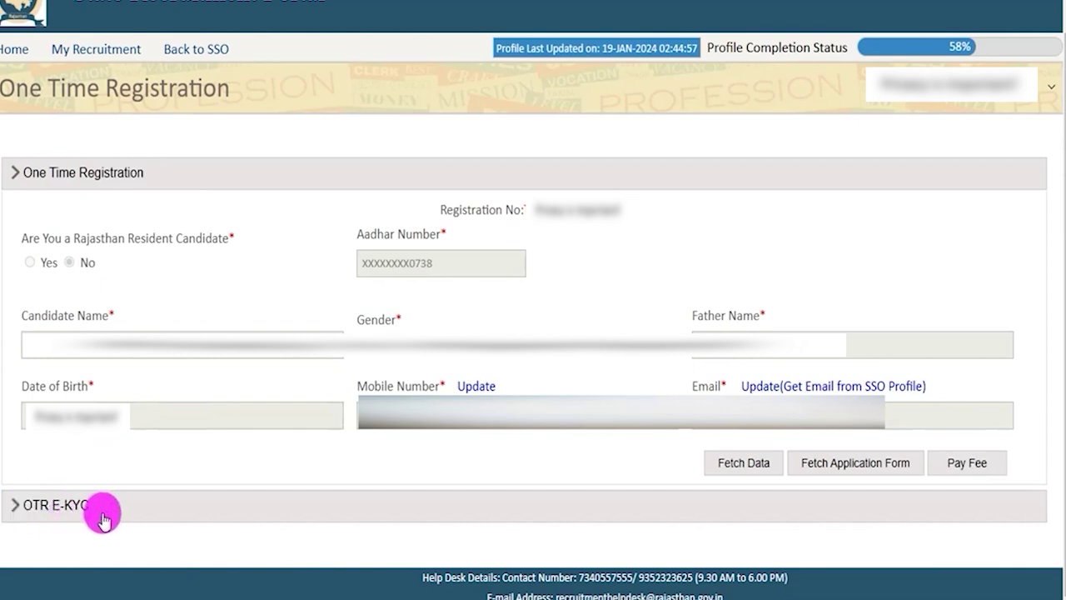
left_click(57, 506)
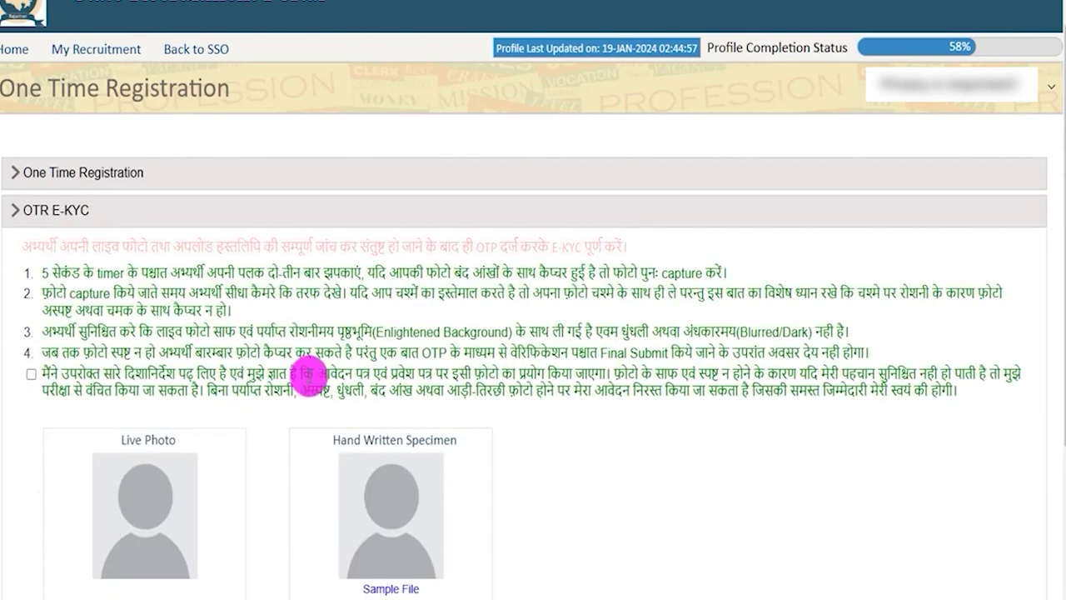
scroll(309, 369, "down", 1)
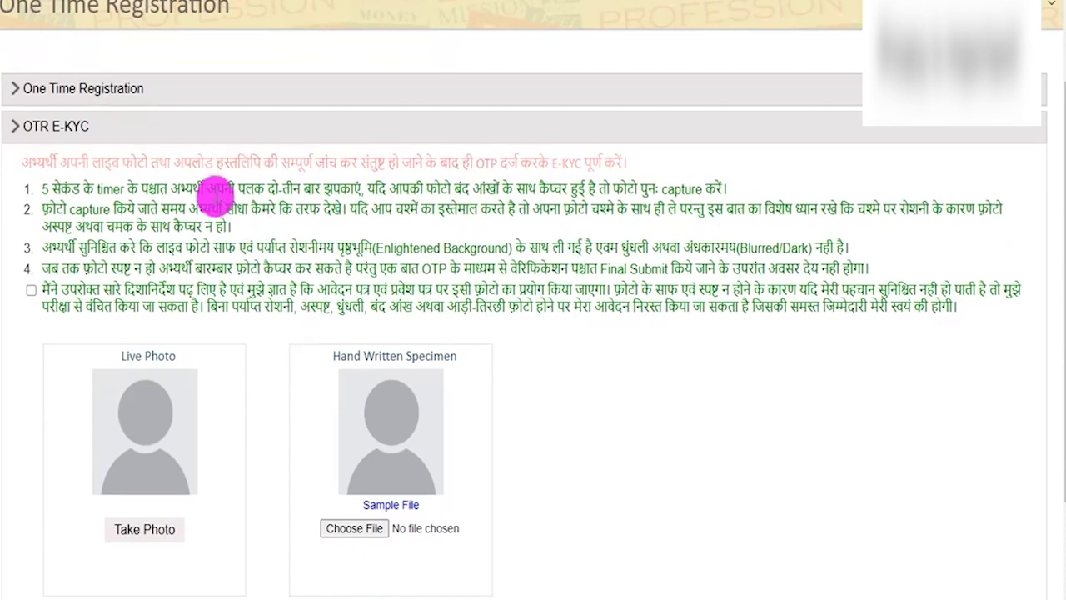
scroll(244, 263, "down", 1)
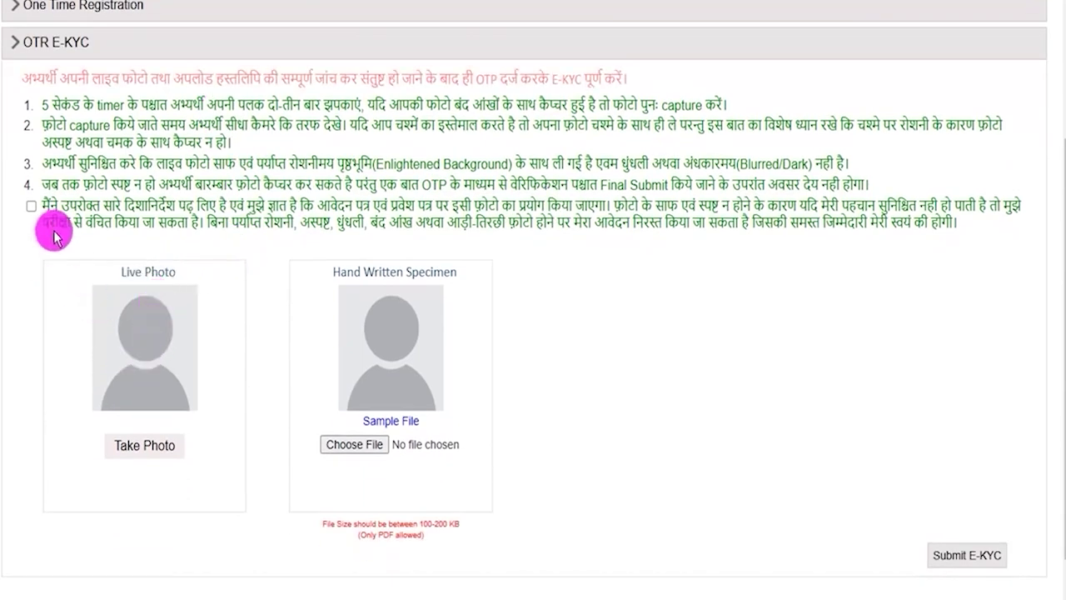
left_click(31, 206)
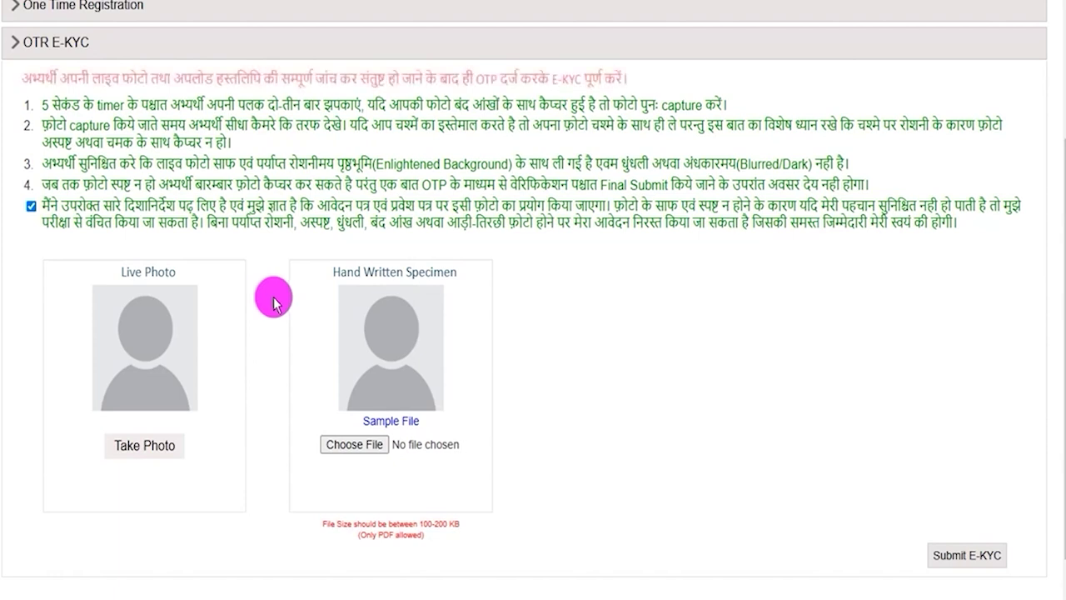
Step: Point out the Live Photo capture and highlight the 100-200 KB, PDF-only requirement for the Hand Written Specimen
left_click(167, 443)
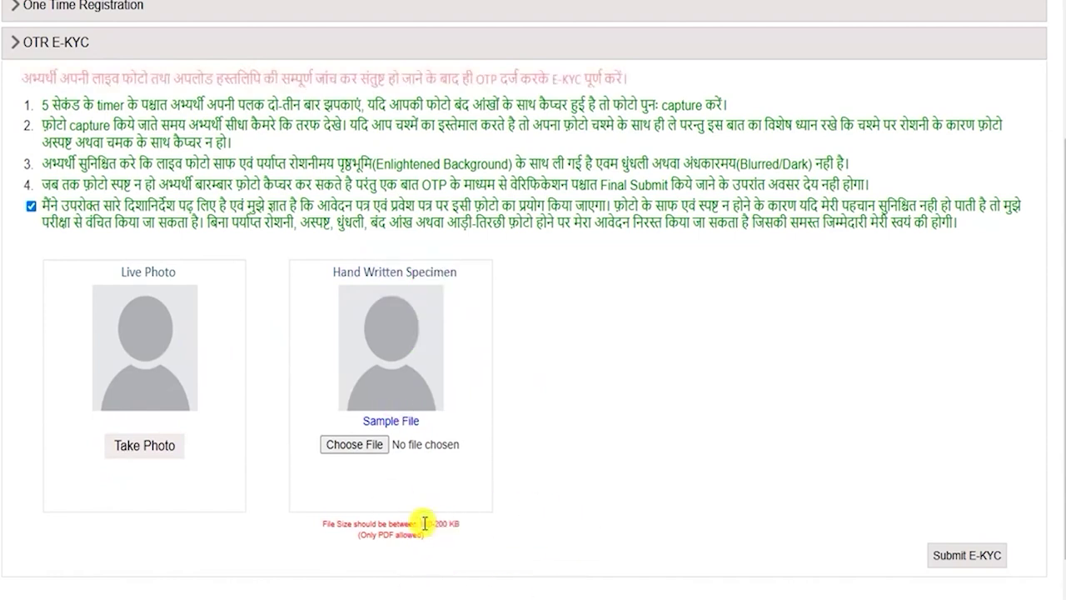
left_click_drag(450, 524, 401, 538)
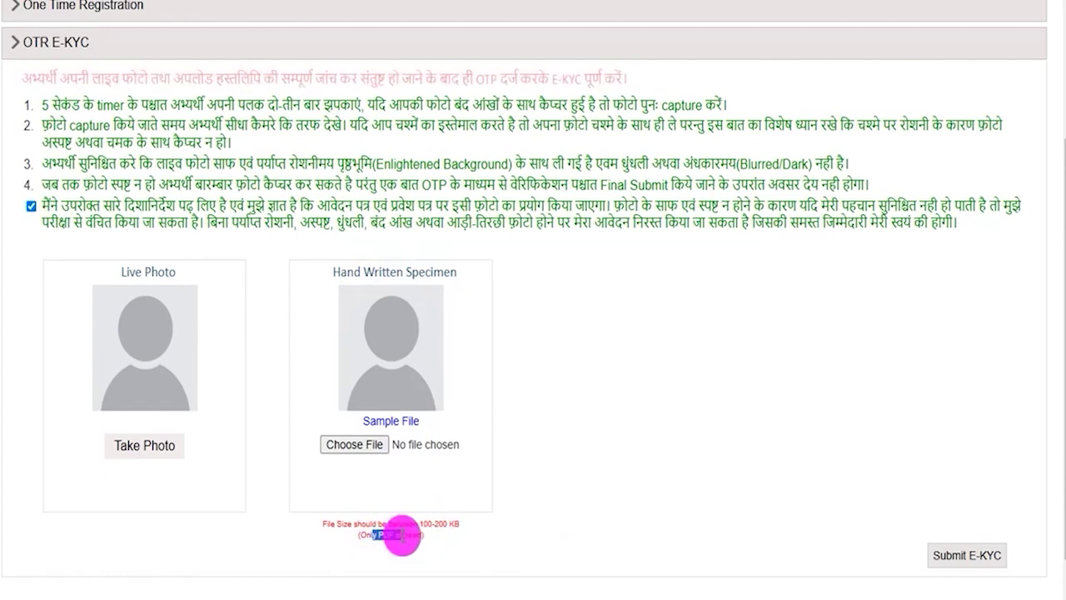
Step: Open the Hand Written Specimen sample file and review its Hindi format, highlighting the applicant details, signature and Hindi writing area
left_click(398, 422)
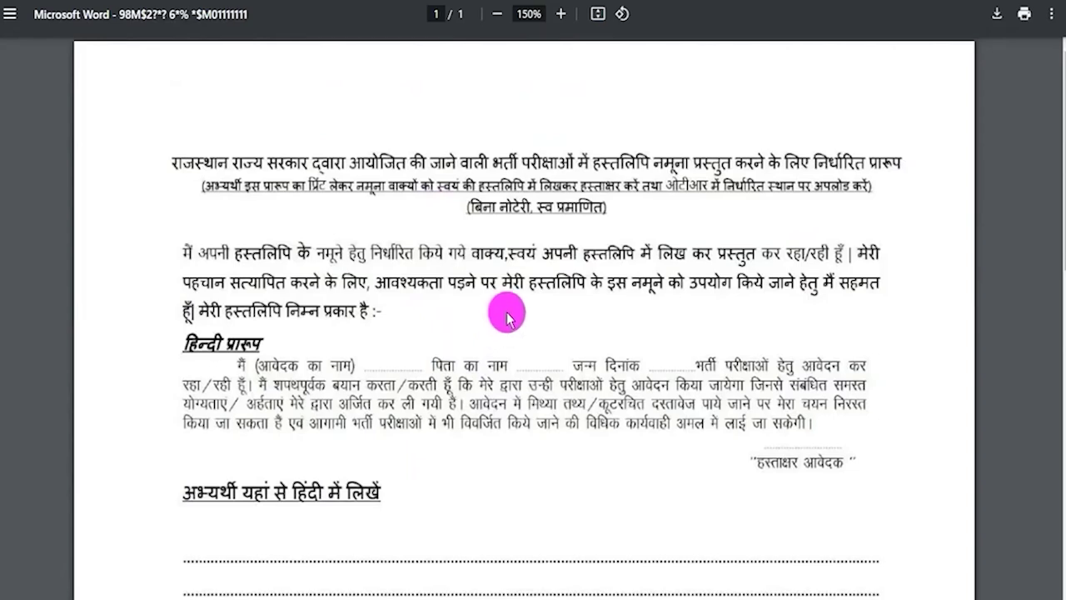
left_click_drag(371, 365, 744, 367)
left_click_drag(768, 458, 807, 462)
scroll(562, 431, "down", 2)
scroll(562, 431, "down", 2)
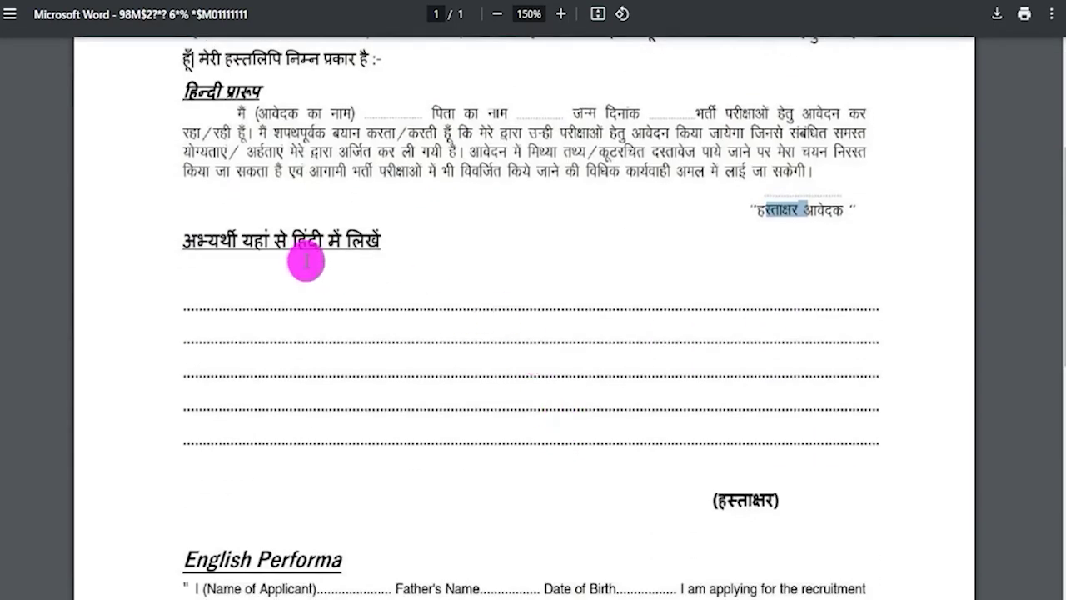
left_click_drag(200, 242, 333, 280)
scroll(464, 386, "down", 1)
scroll(464, 386, "down", 2)
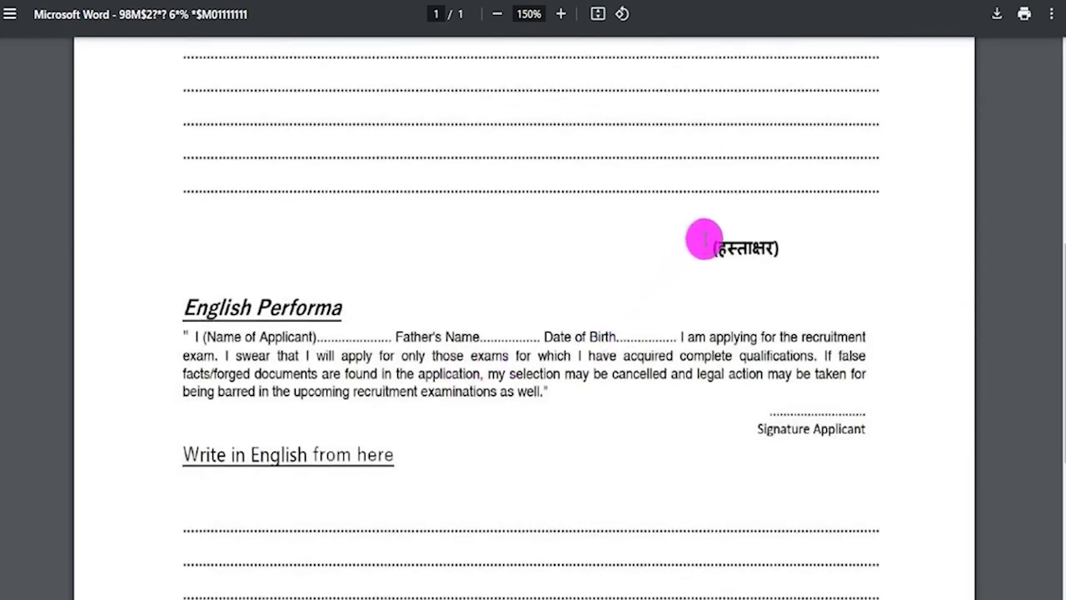
Step: Review the English Performa, highlighting the applicant's name, father's name and date of birth blanks, through to the signature and SSO Id lines
scroll(500, 317, "down", 2)
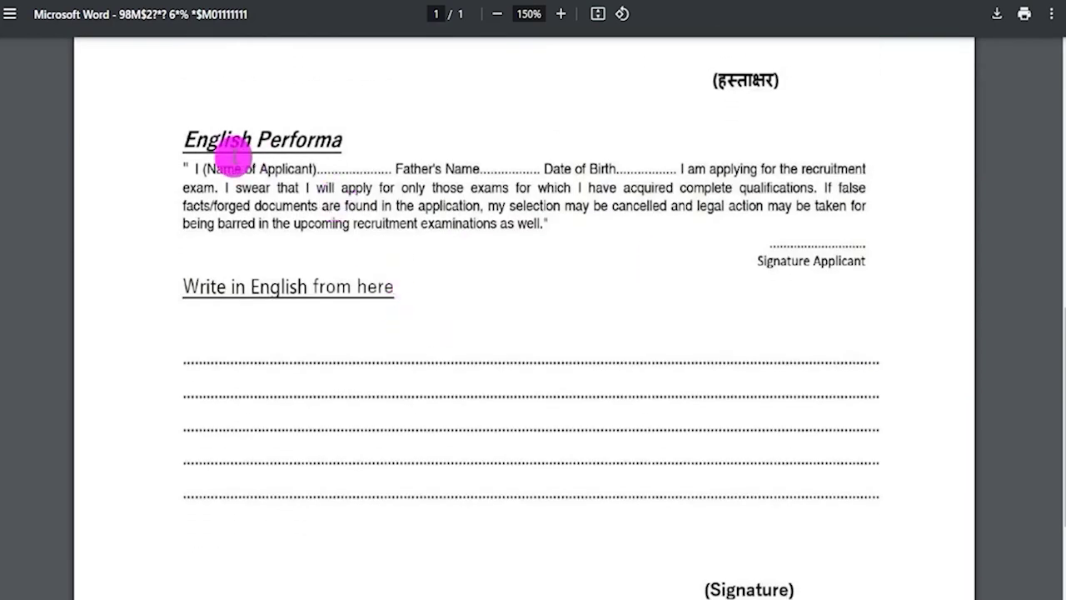
left_click_drag(171, 134, 278, 167)
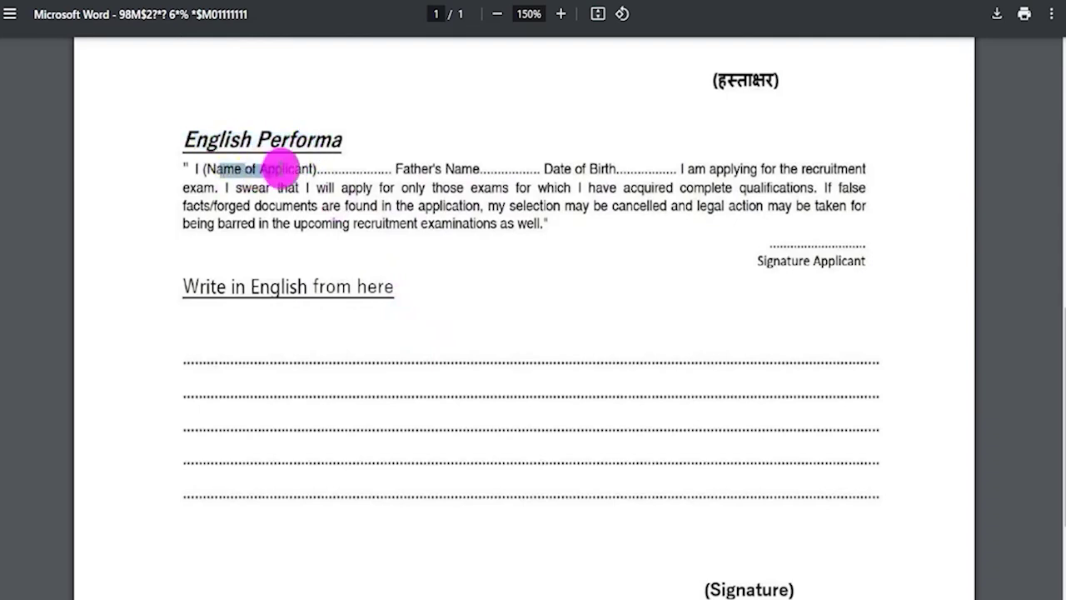
left_click_drag(403, 172, 460, 172)
left_click_drag(561, 172, 589, 174)
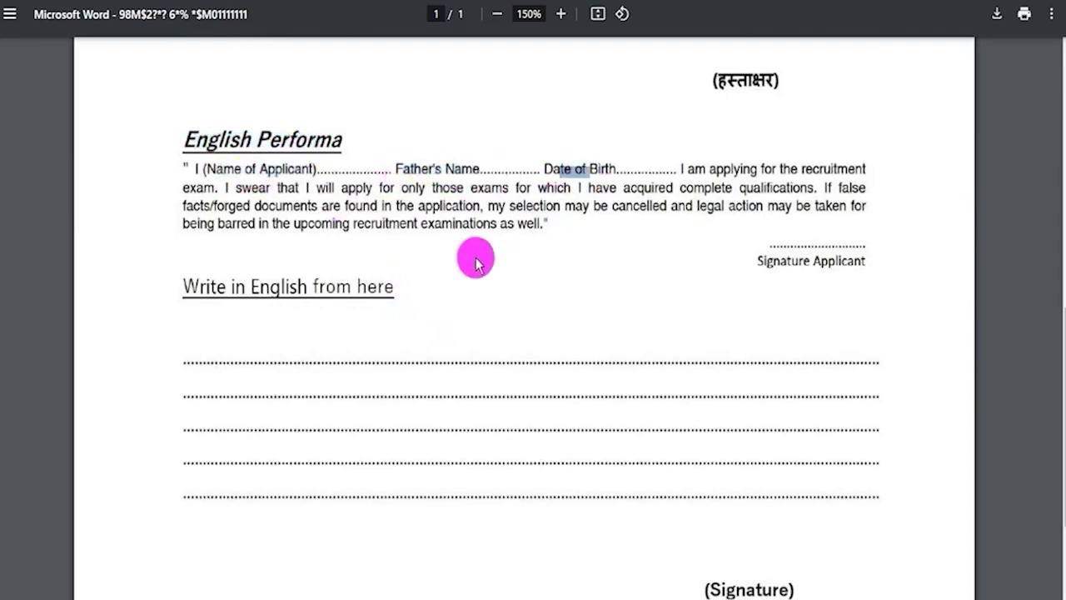
scroll(500, 254, "down", 1)
left_click(768, 213)
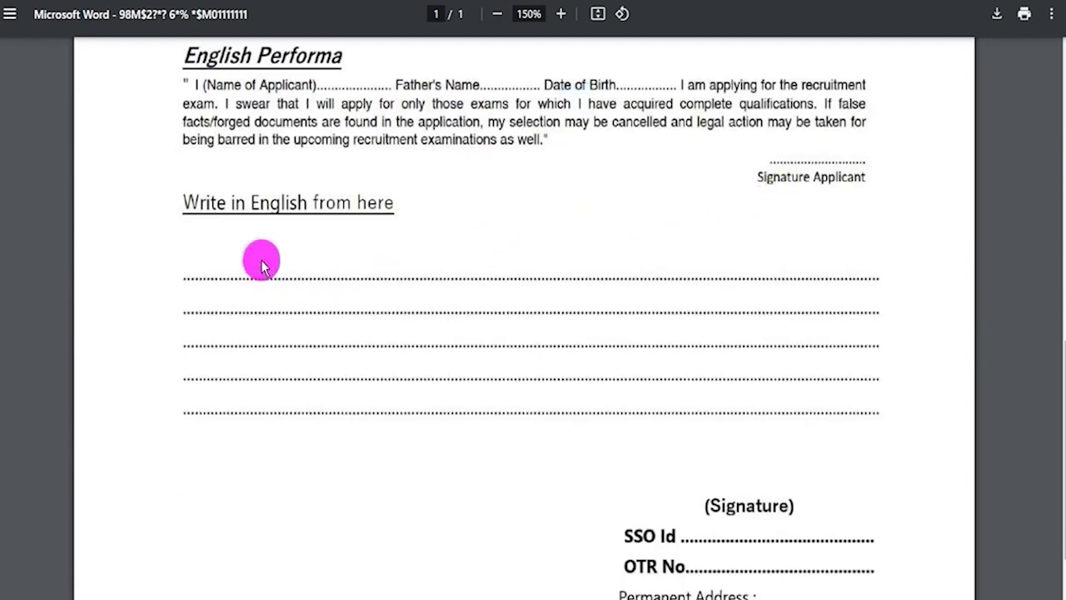
scroll(537, 329, "down", 1)
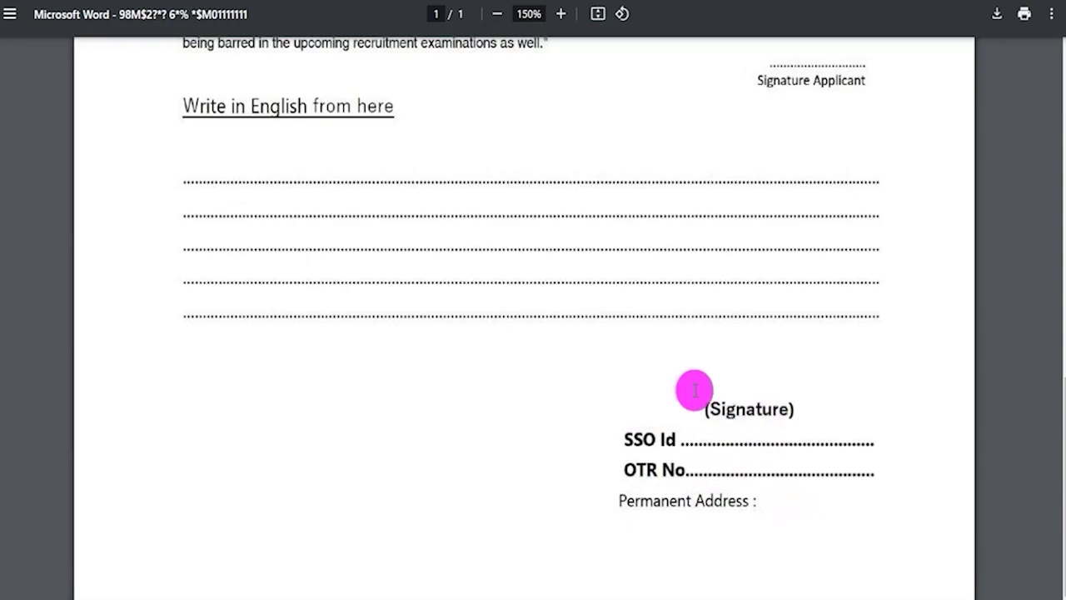
Step: Look over the complete handwriting specimen form once more from beginning to end
scroll(585, 409, "up", 7)
scroll(585, 409, "up", 3)
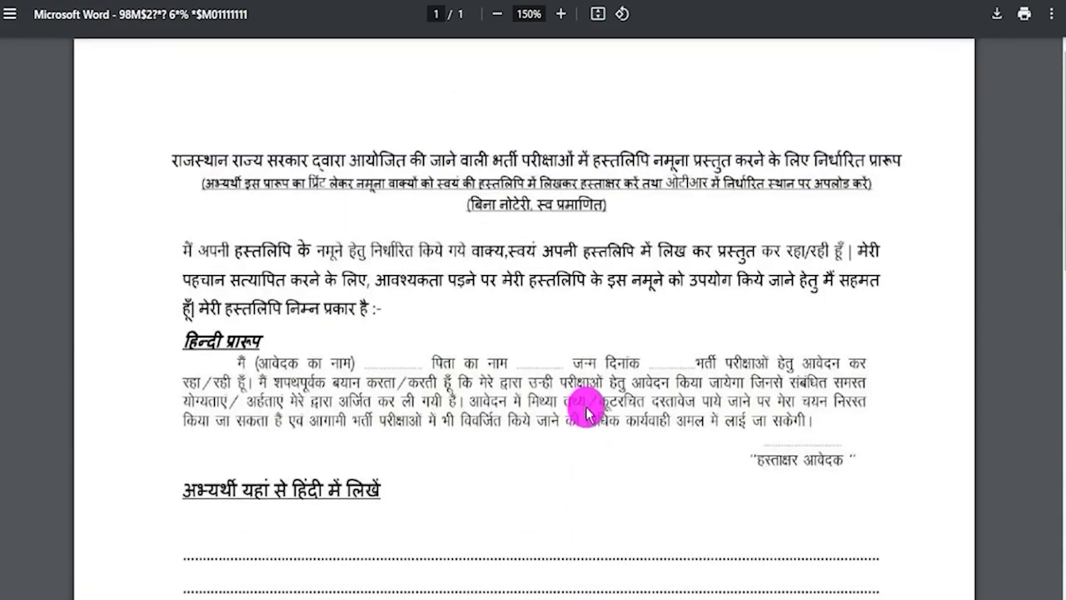
scroll(588, 411, "down", 10)
scroll(586, 409, "up", 10)
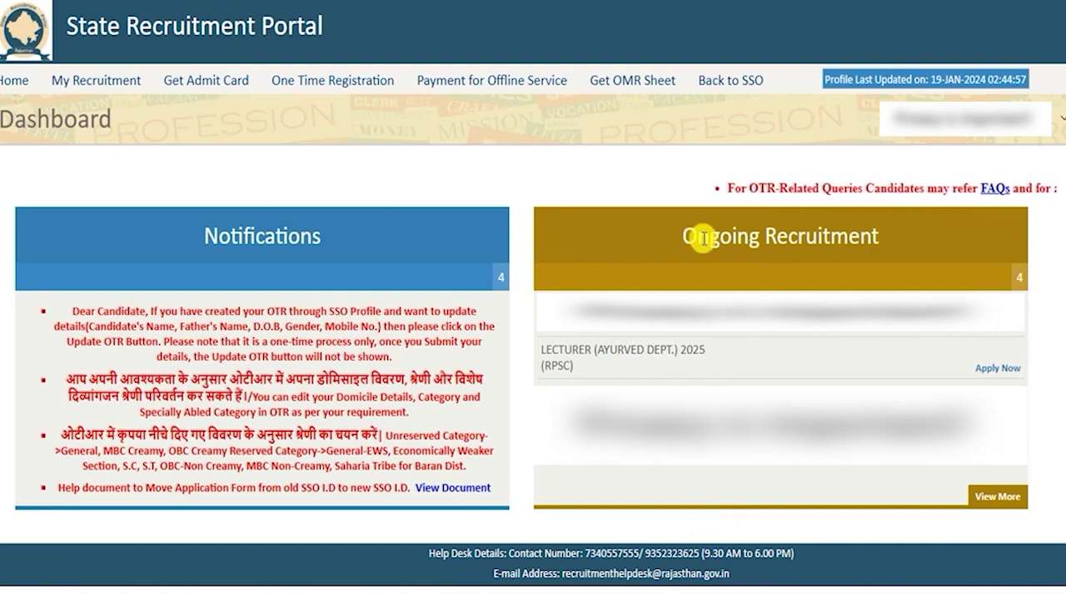
Step: Mark PATWARI DIRECT RECRUITMENT - 2025 (RSSB) under Ongoing Recruitment and start applying for it
left_click_drag(698, 238, 836, 242)
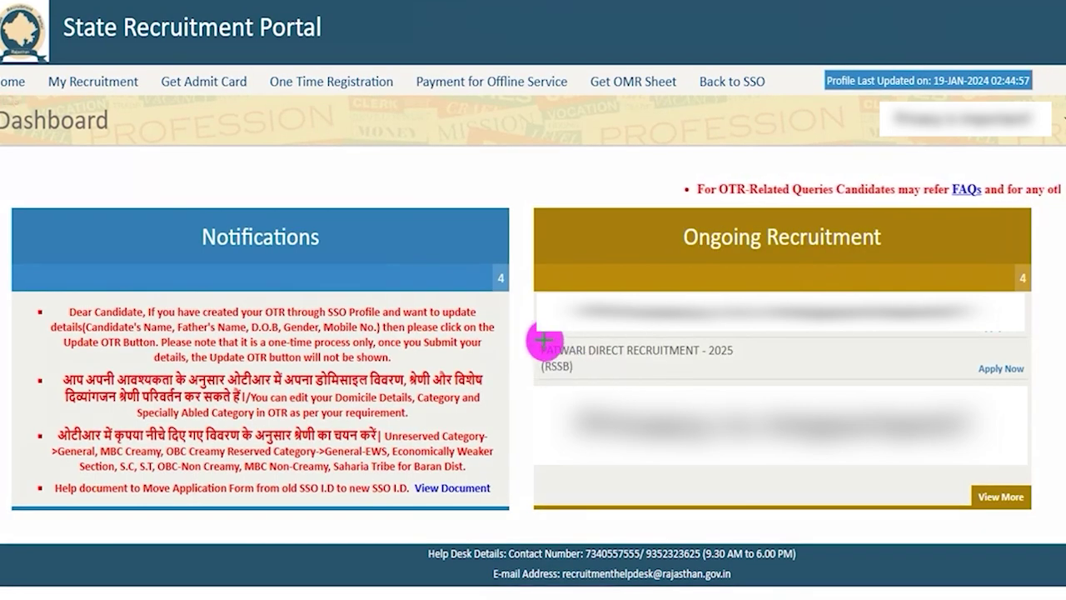
left_click_drag(569, 340, 744, 375)
left_click_drag(967, 353, 1032, 379)
left_click(1004, 368)
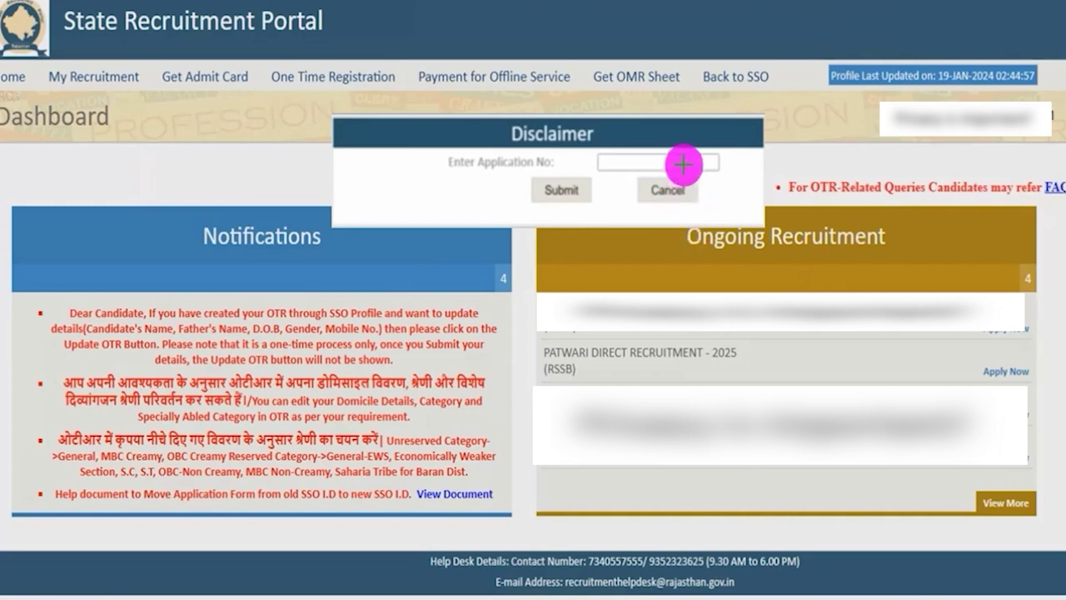
Step: Mark the application number entry and its submission in the Disclaimer, and outline the PATWARI post on the Select Post page
left_click_drag(707, 160, 764, 142)
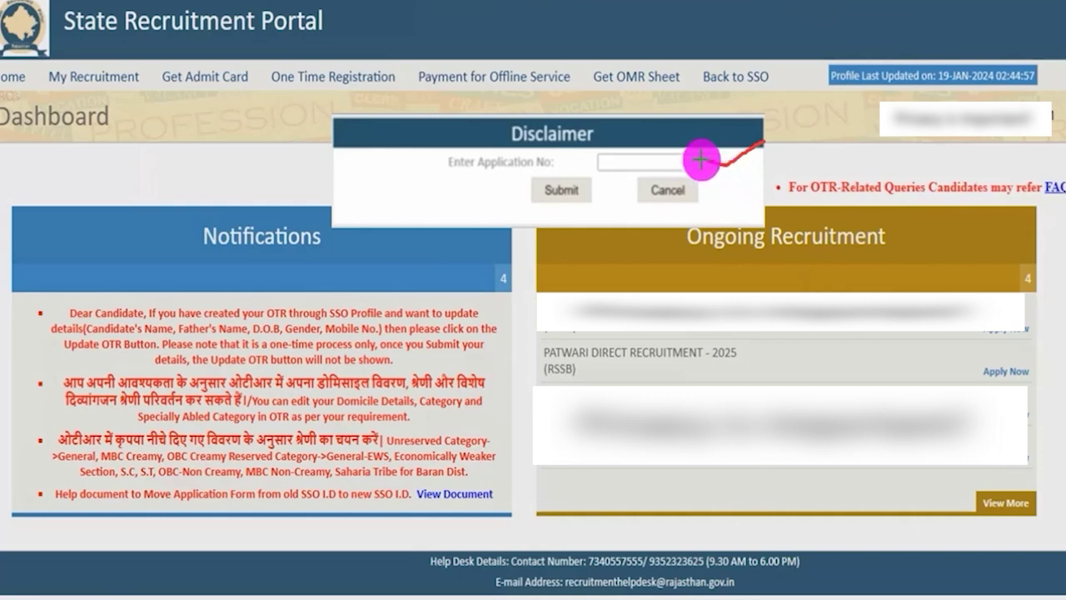
left_click_drag(506, 197, 548, 180)
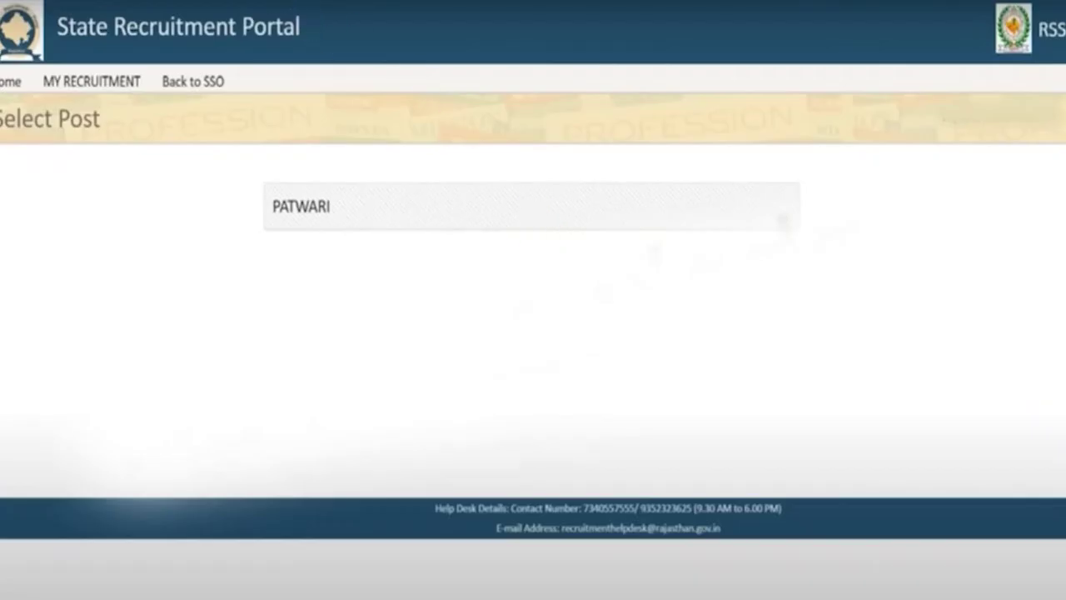
mouse_move(238, 180)
left_mouse_down()
mouse_move(352, 203)
mouse_move(408, 231)
mouse_move(769, 226)
left_mouse_up()
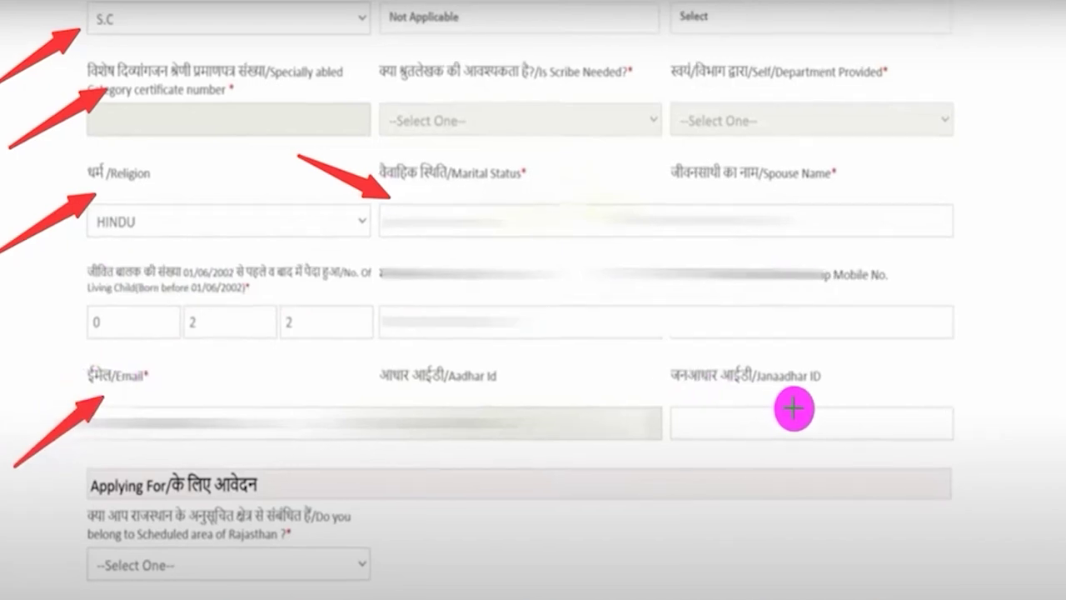
Step: Outline the Correspondence Address section and underline its address line 1, state, district, city/village, PIN code and phone number fields
scroll(794, 409, "down", 5)
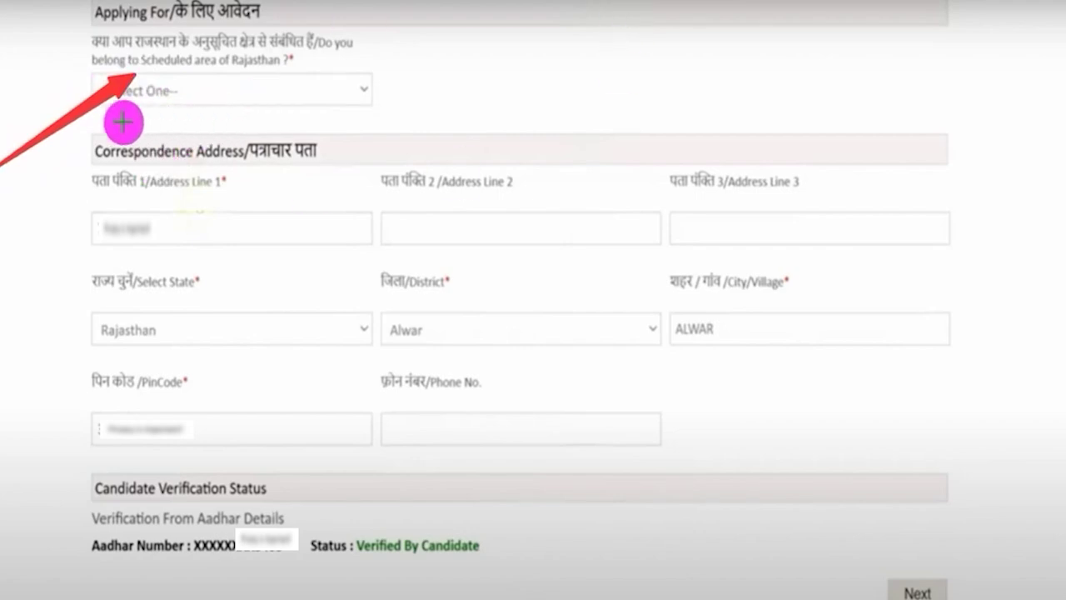
mouse_move(86, 130)
left_mouse_down()
mouse_move(345, 148)
mouse_move(833, 306)
mouse_move(983, 335)
mouse_move(985, 461)
left_mouse_up()
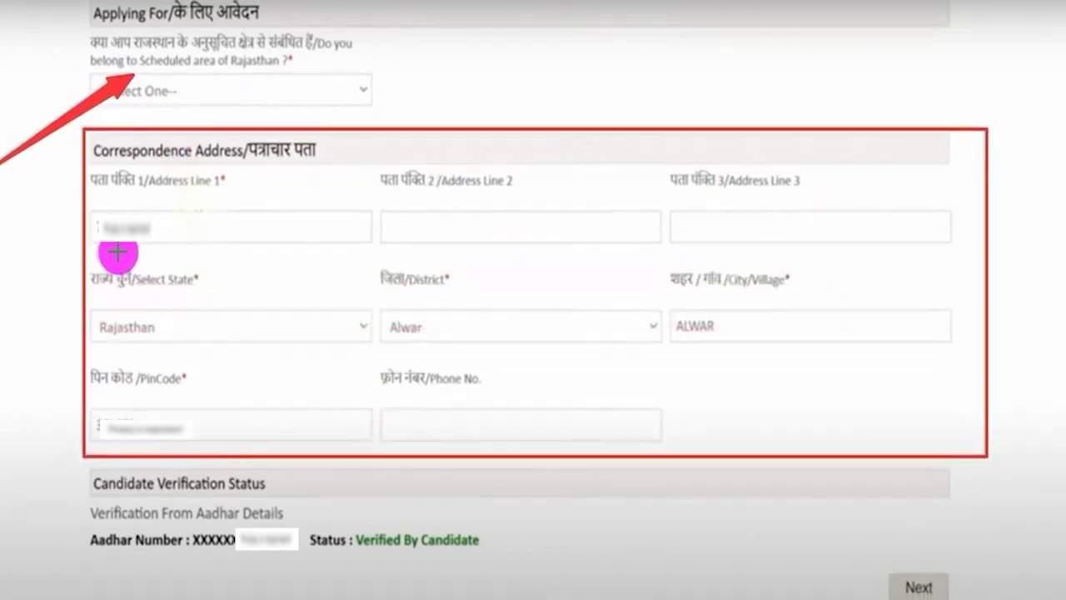
left_click_drag(109, 247, 223, 244)
left_click_drag(123, 346, 218, 349)
left_click_drag(410, 351, 497, 355)
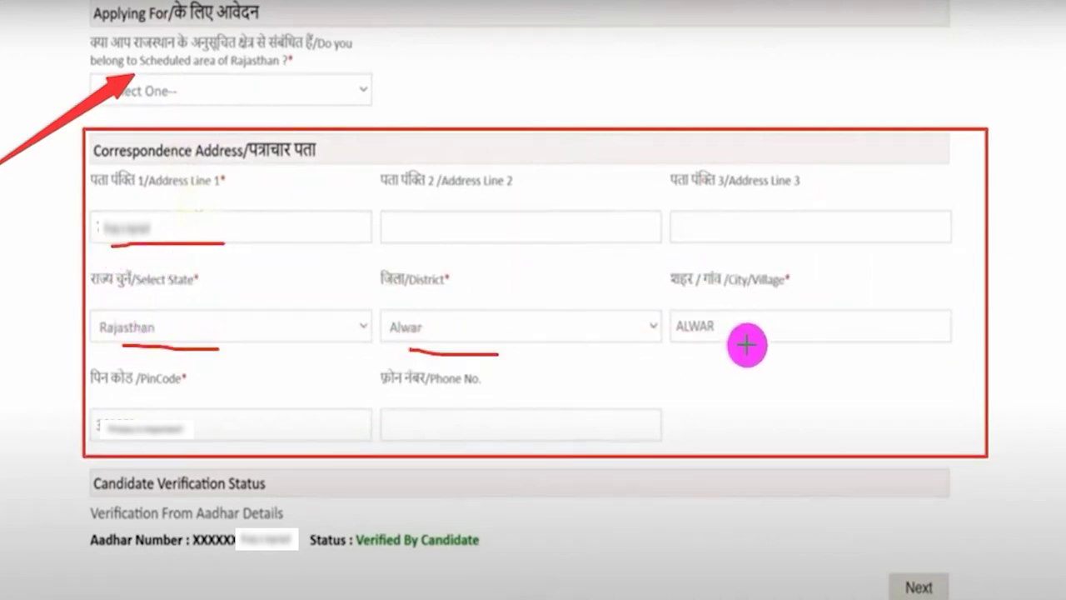
left_click_drag(699, 345, 787, 344)
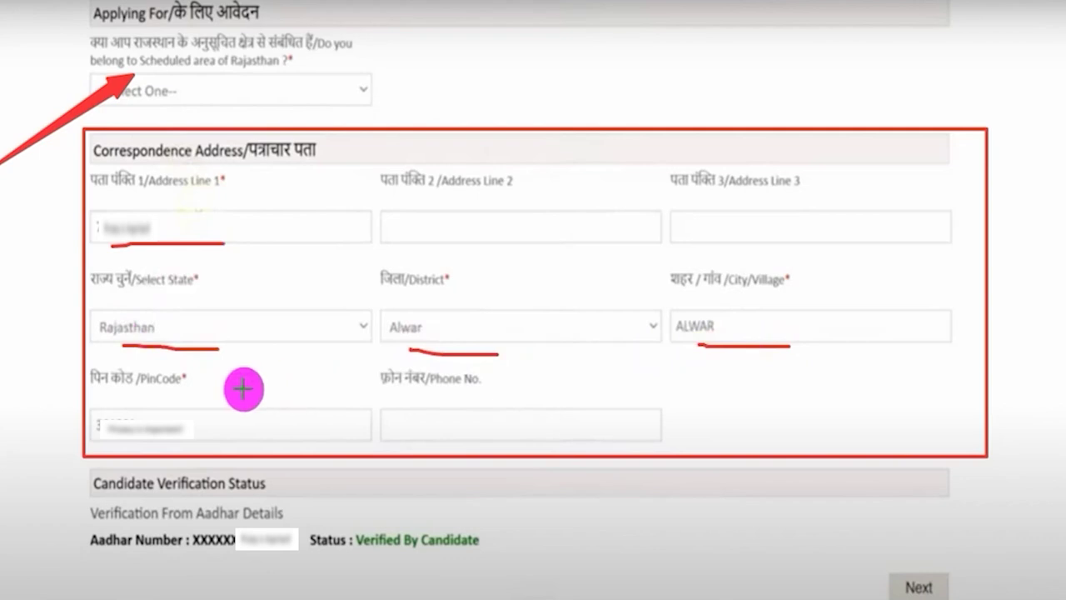
left_click_drag(135, 398, 189, 398)
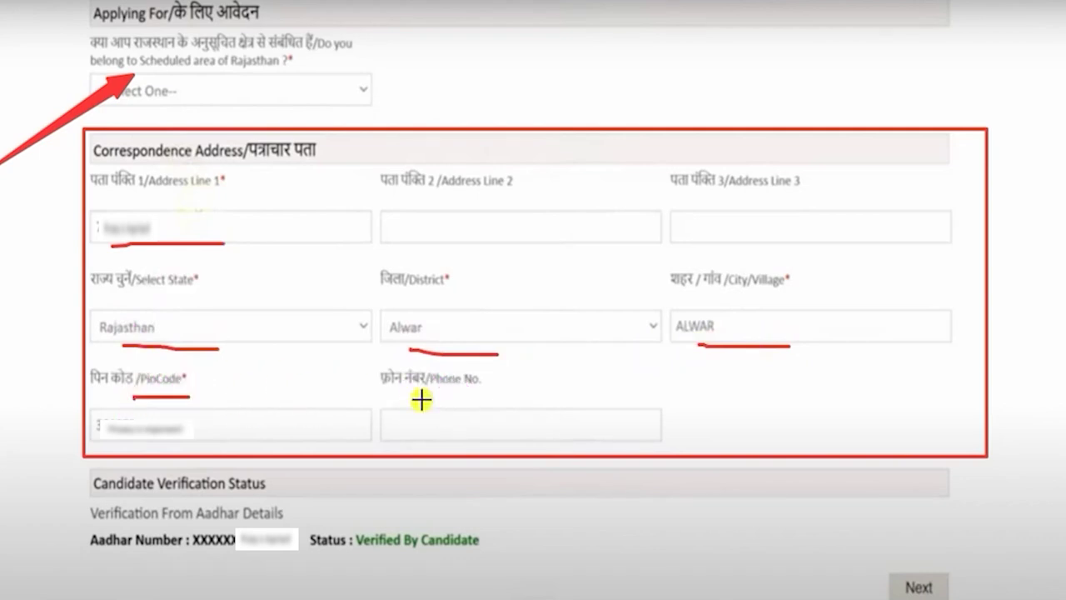
left_click_drag(422, 399, 499, 399)
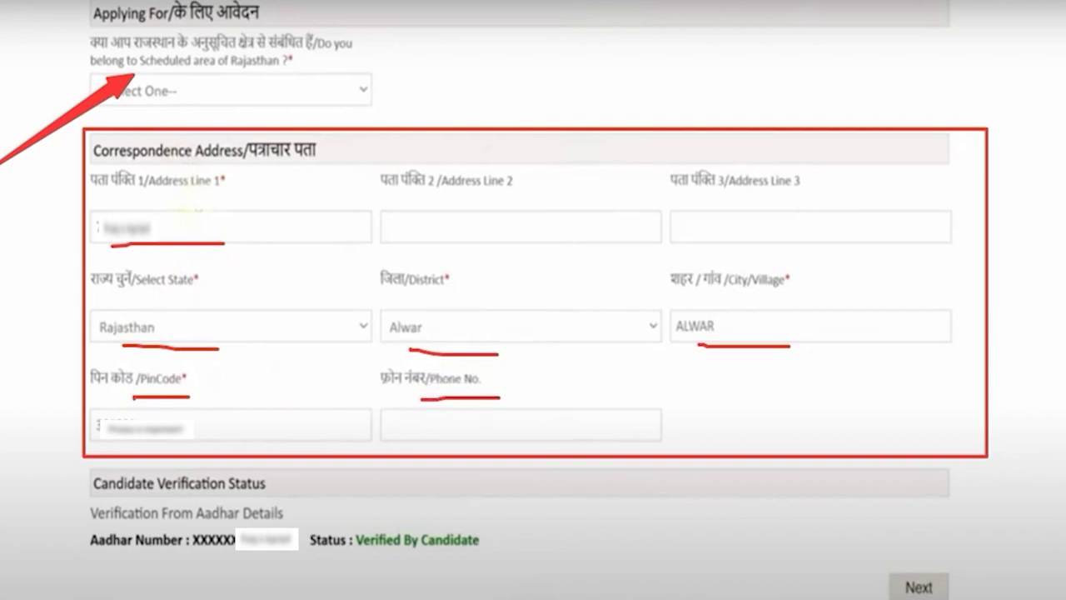
Step: Clear the markings, point out how to continue from the address section, and confirm that the given mobile number and email are correct
key("e")
left_click_drag(827, 507, 910, 574)
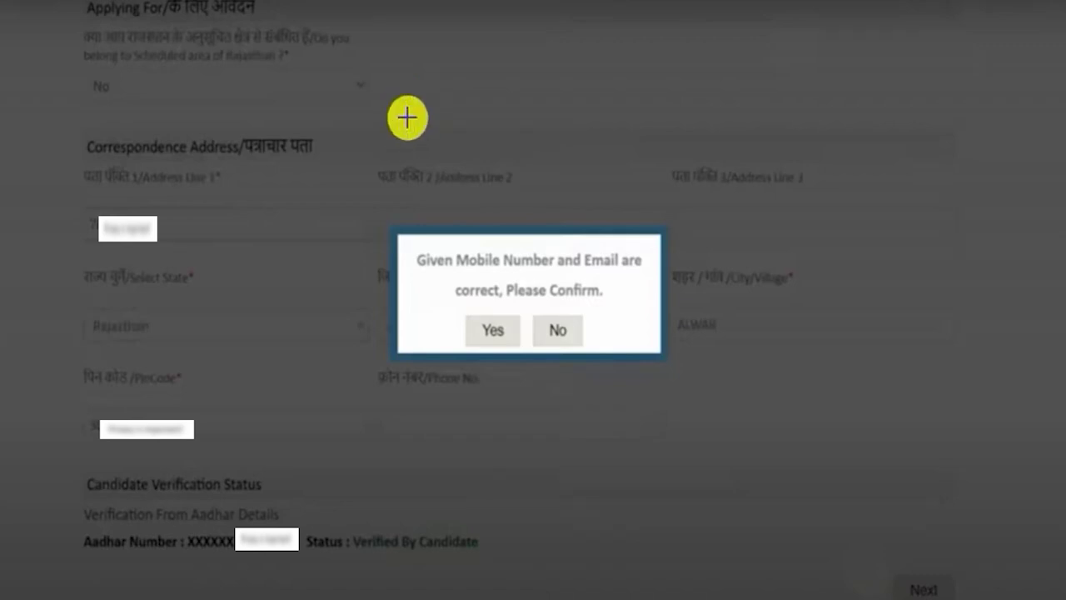
left_click(478, 331)
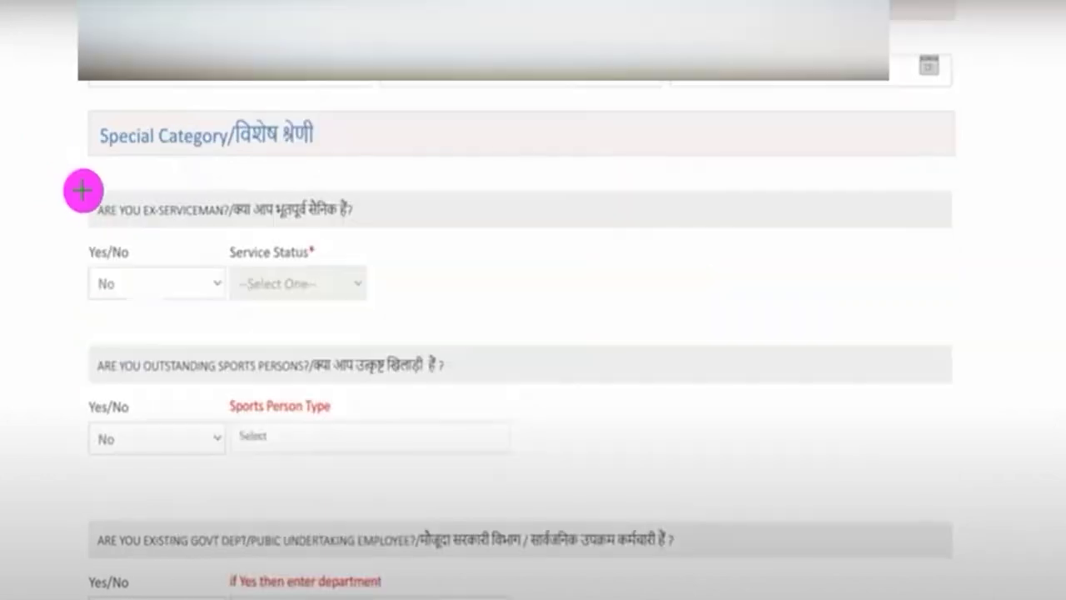
Step: Point out the ex-serviceman and outstanding sports person questions in the Special Category section
scroll(142, 433, "down", 4)
left_click_drag(91, 190, 369, 227)
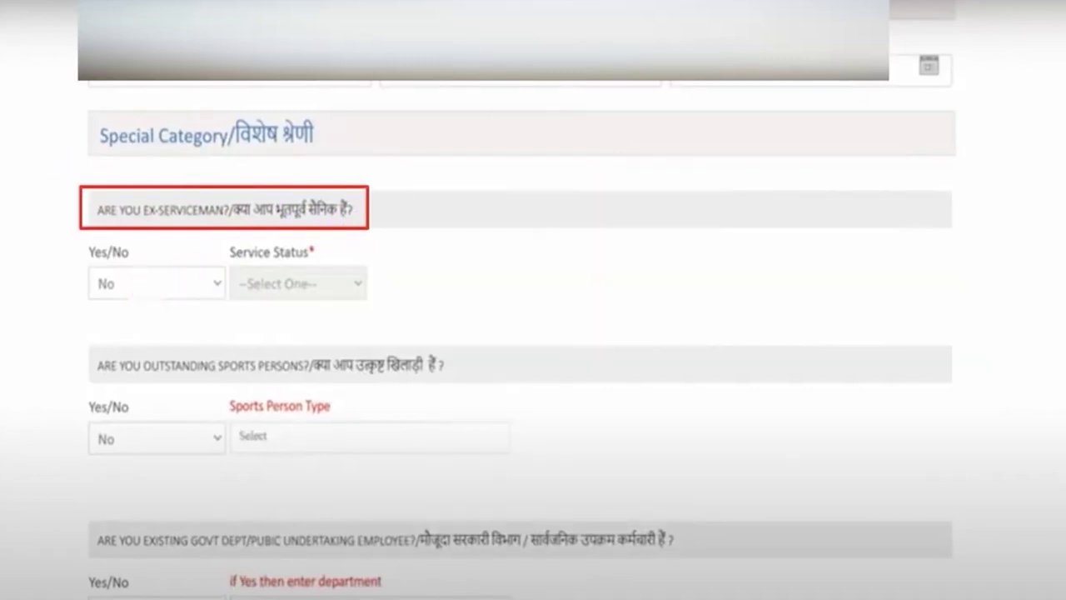
key("Escape")
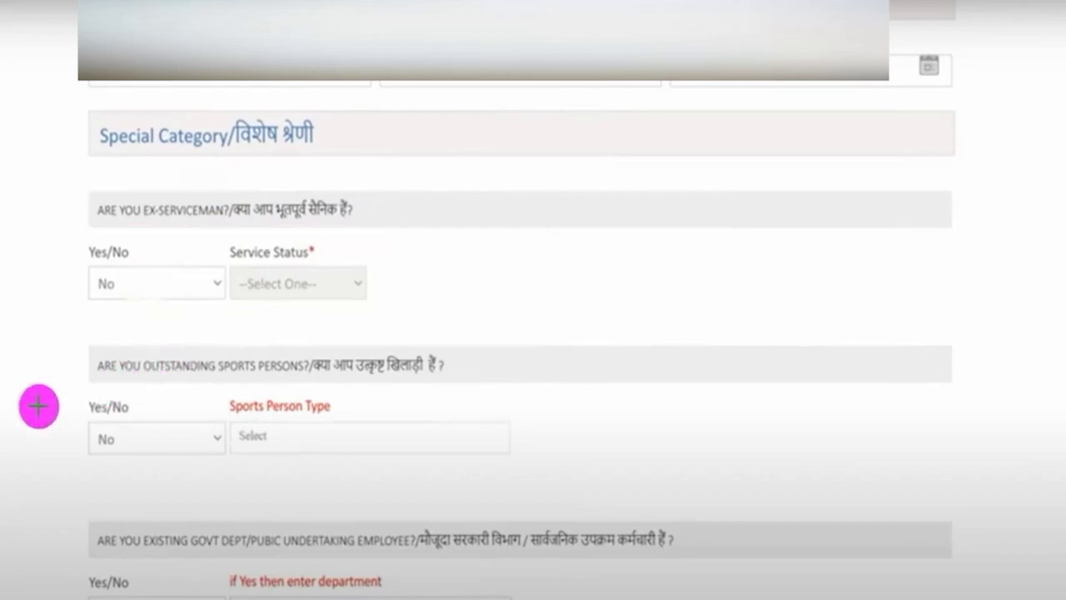
left_click_drag(40, 405, 203, 378)
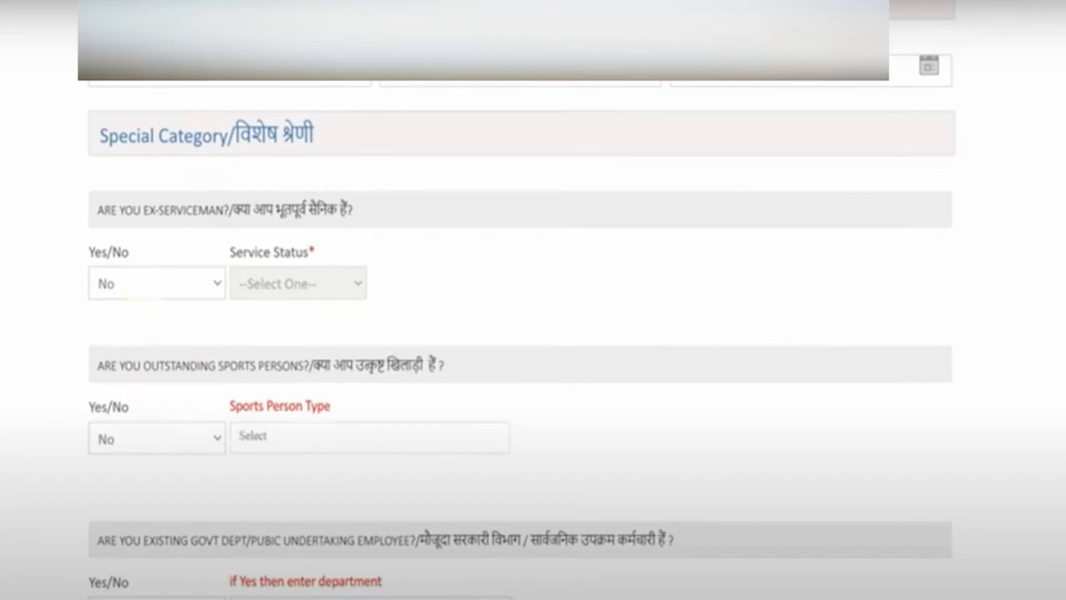
Step: Mark No for existing government employee and NOT APPLICABLE for additional age relaxation, and continue to the qualification details
scroll(572, 393, "down", 3)
mouse_move(80, 247)
left_mouse_down()
mouse_move(262, 278)
mouse_move(609, 303)
mouse_move(691, 292)
left_mouse_up()
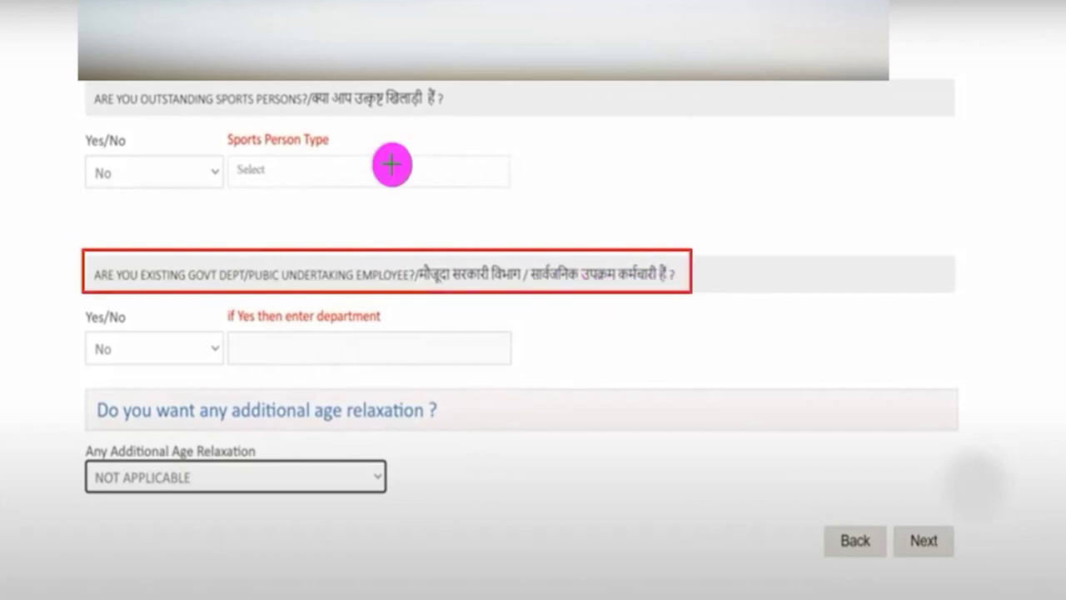
left_click_drag(139, 354, 185, 326)
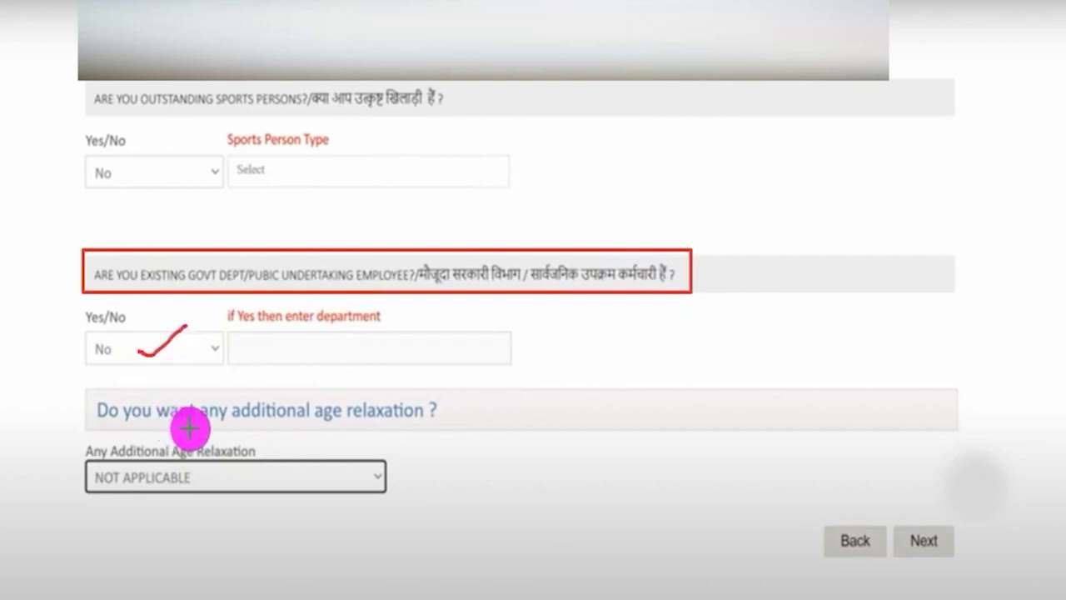
left_click_drag(240, 428, 439, 429)
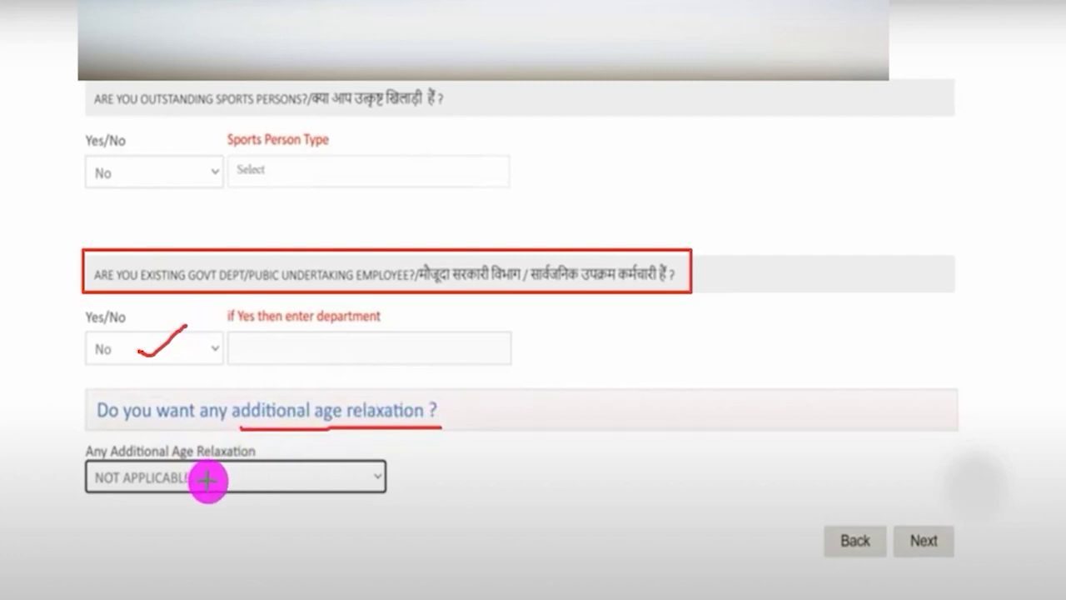
left_click_drag(208, 481, 267, 450)
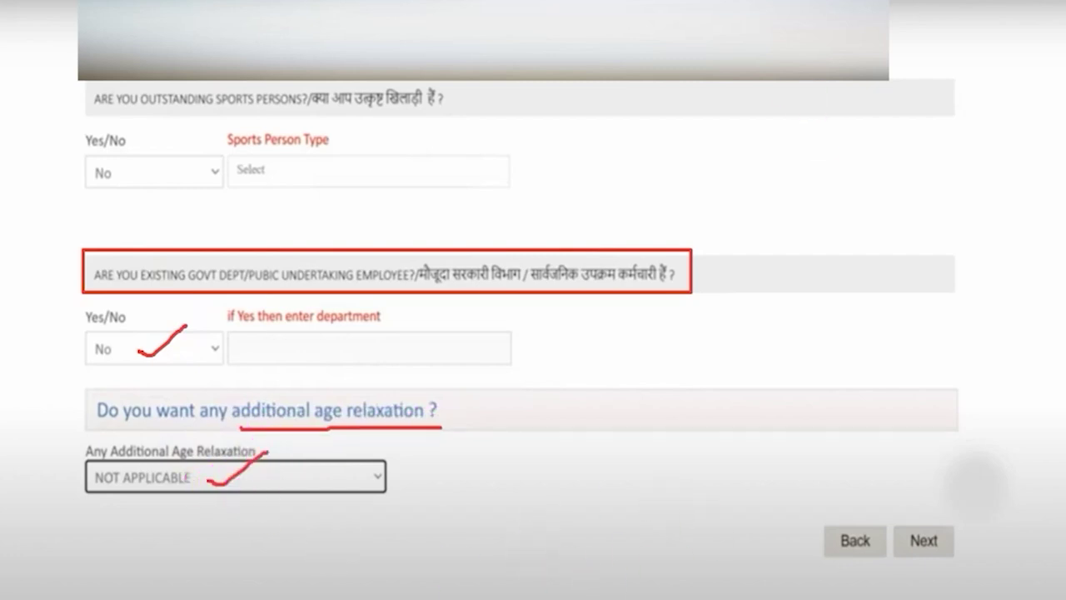
left_click_drag(879, 458, 929, 523)
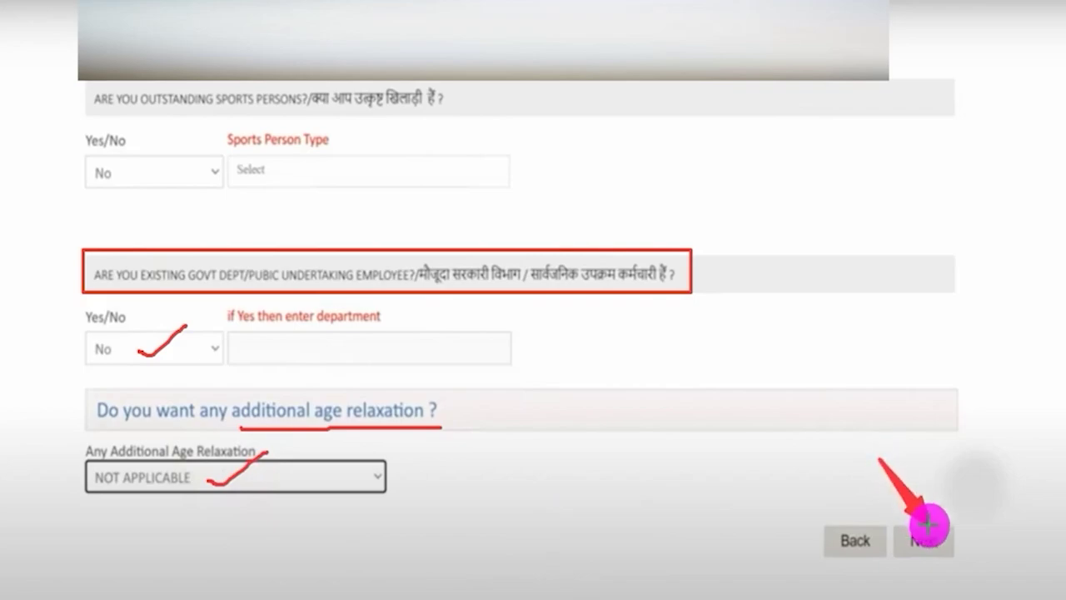
left_click(926, 539)
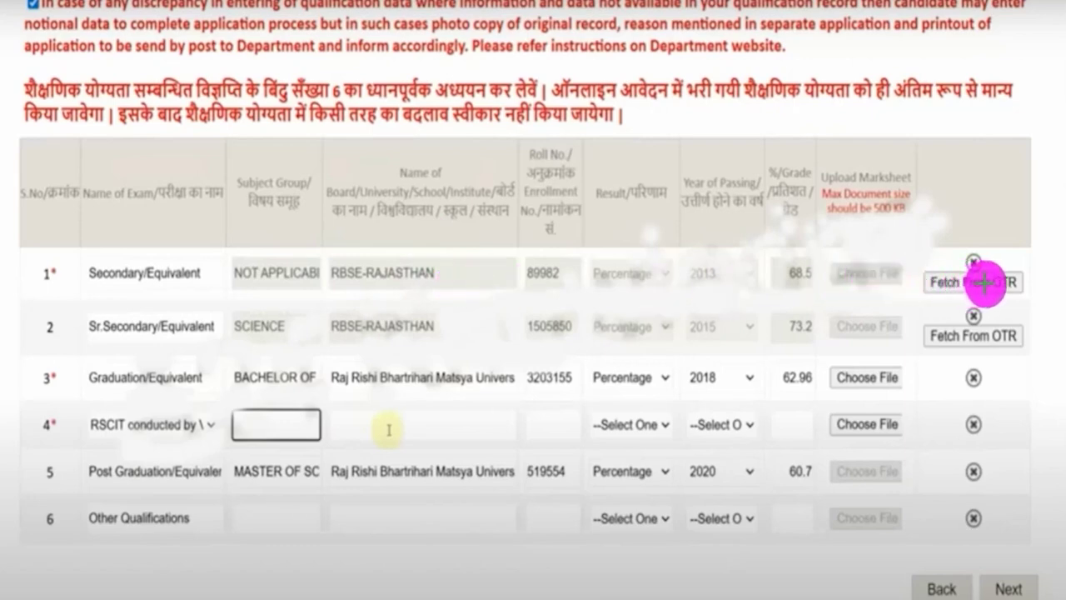
Step: Mark the subject group, board name and roll number entries in the Secondary/Equivalent row of the qualification table
left_click_drag(263, 287, 420, 287)
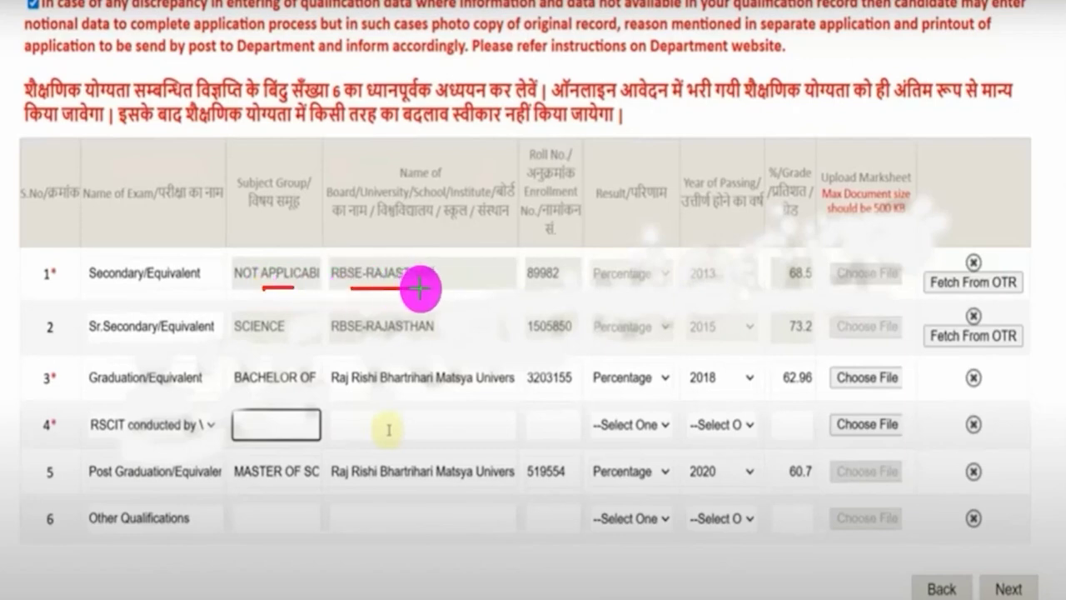
left_click_drag(298, 259, 329, 241)
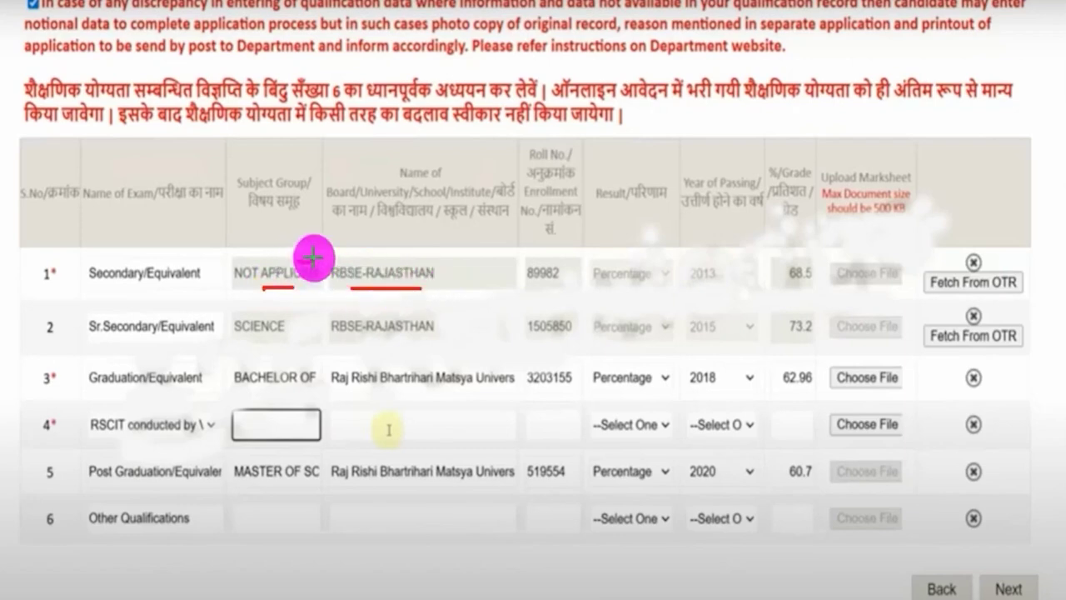
left_click_drag(448, 272, 497, 242)
left_click_drag(569, 273, 616, 252)
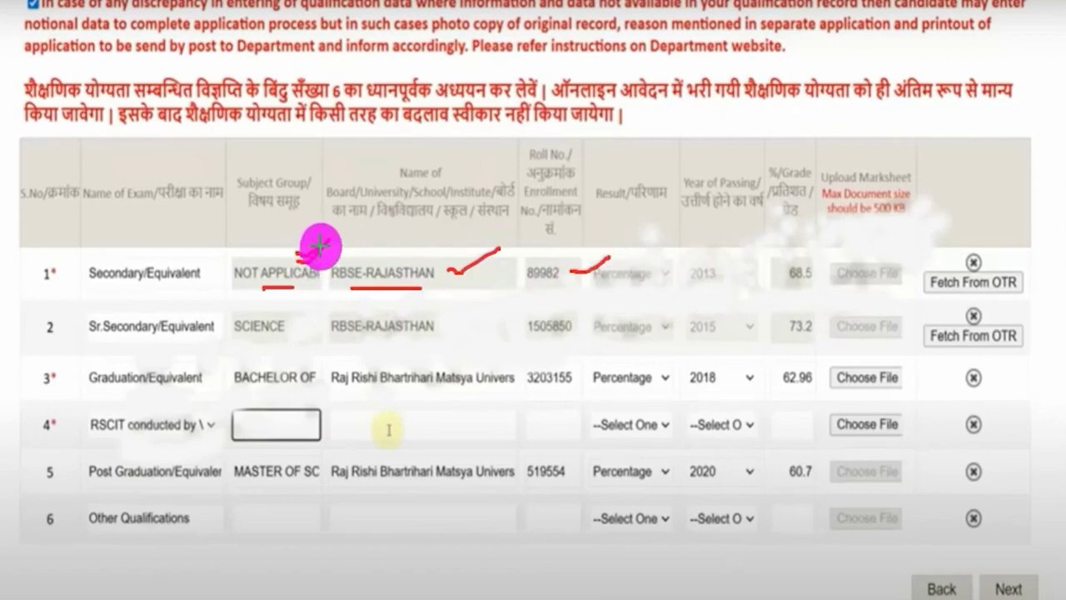
Step: Tick the board, roll number, result, year of passing, percentage and marksheet upload entries in the Secondary/Equivalent row
mouse_move(481, 275)
left_mouse_down()
mouse_move(507, 254)
mouse_move(575, 272)
left_mouse_up()
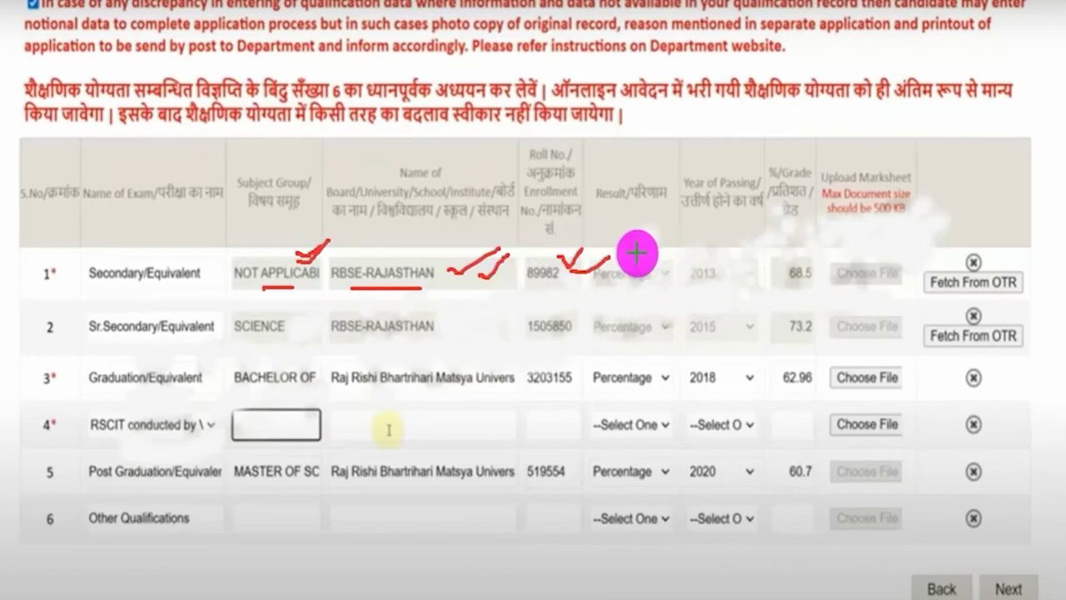
mouse_move(640, 259)
left_mouse_down()
mouse_move(650, 242)
mouse_move(664, 242)
left_mouse_up()
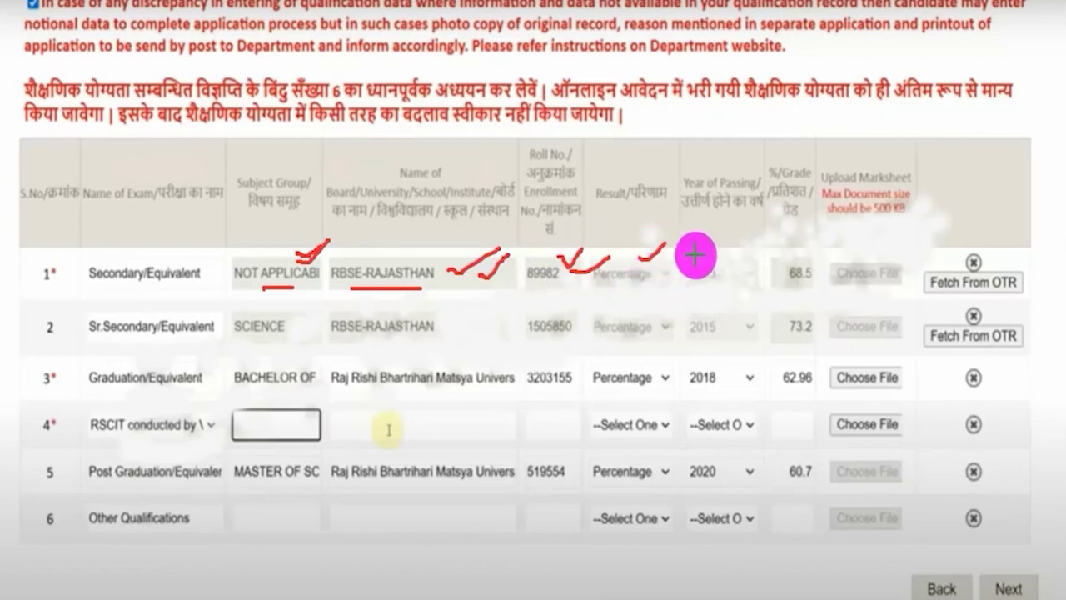
left_click_drag(712, 260, 738, 241)
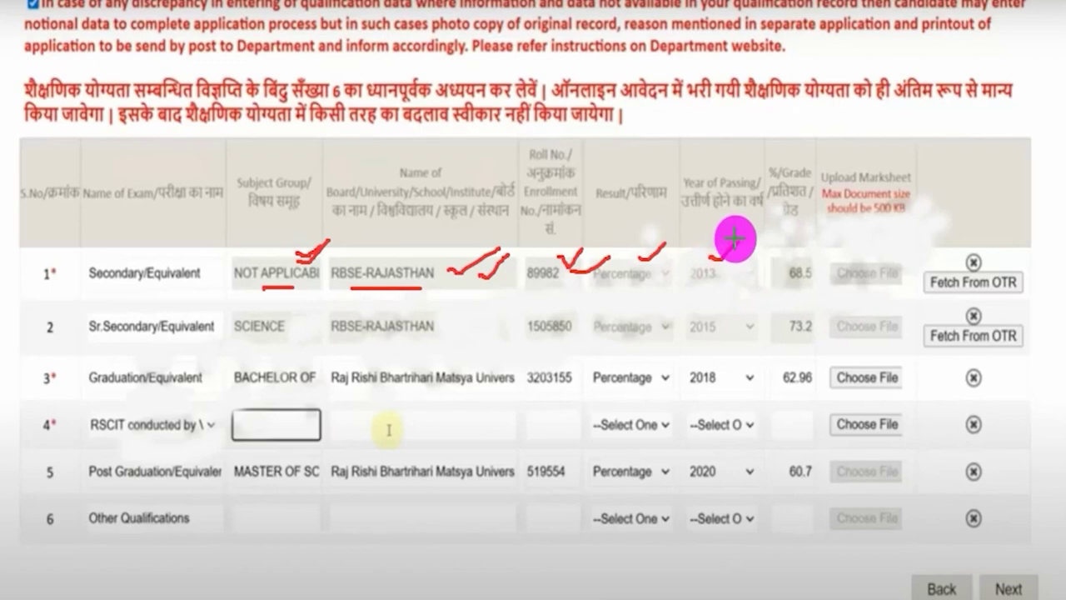
left_click_drag(788, 259, 810, 249)
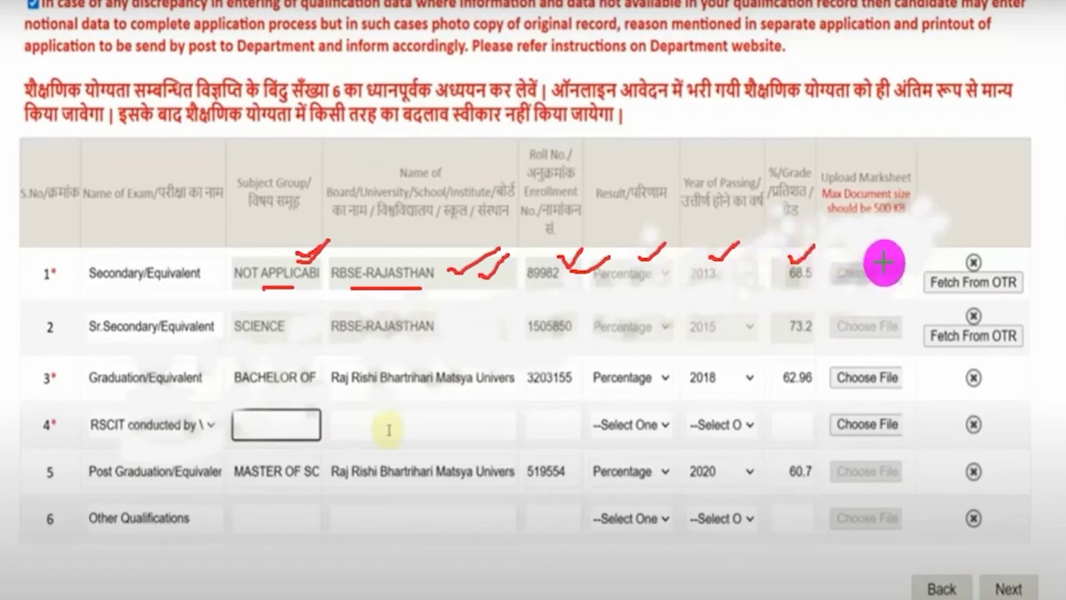
left_click_drag(884, 263, 922, 248)
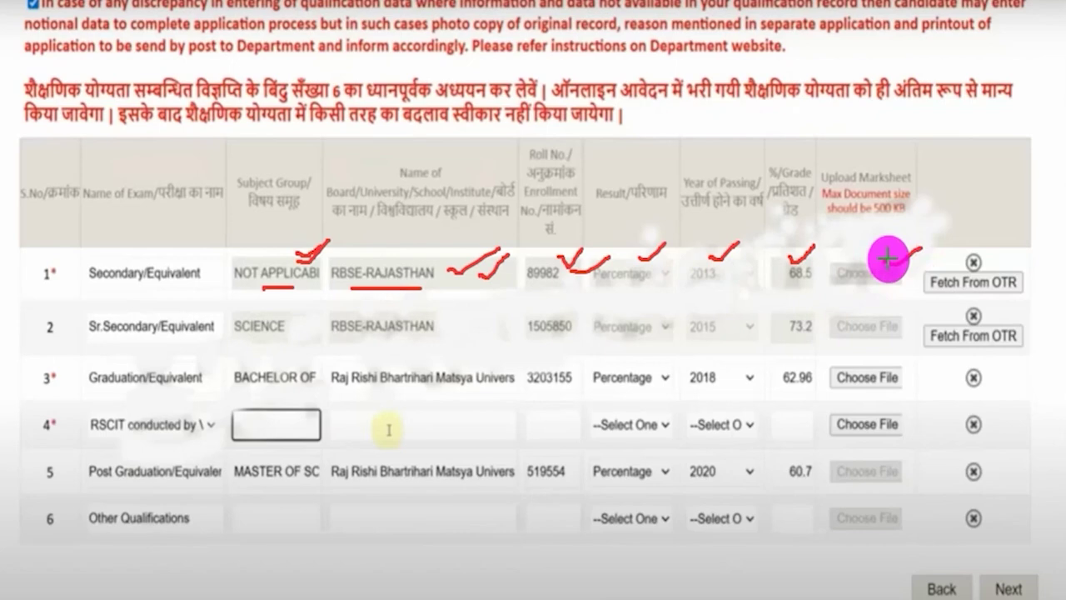
Step: Mark the Sr.Secondary/Equivalent row's entries from exam name through marksheet upload, and tick the Graduation/Equivalent exam name
left_click_drag(86, 335, 297, 340)
left_click_drag(388, 342, 443, 342)
left_click_drag(530, 342, 573, 342)
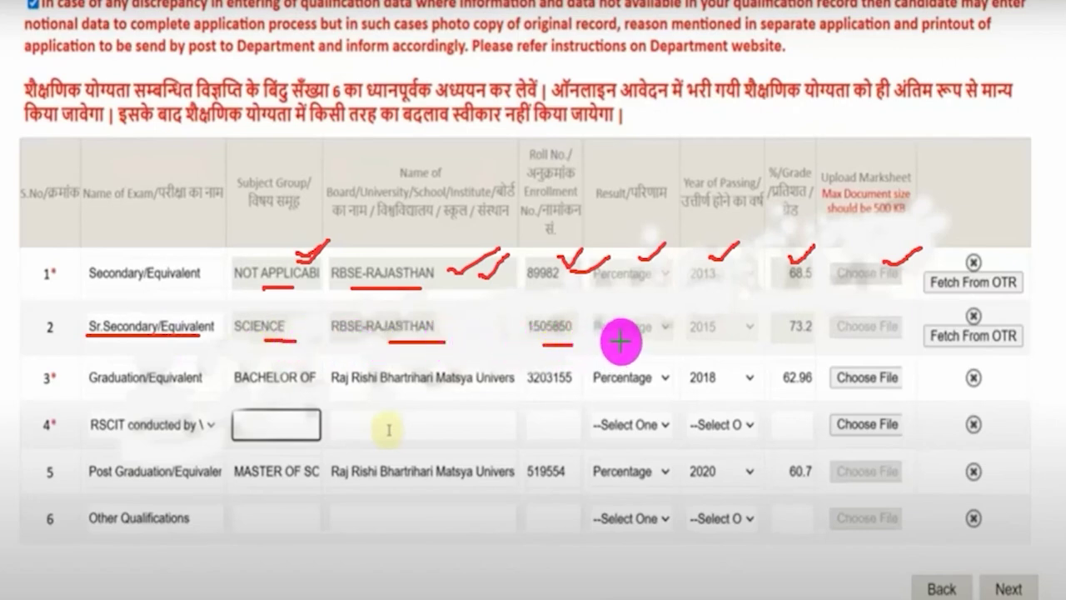
left_click_drag(612, 342, 642, 340)
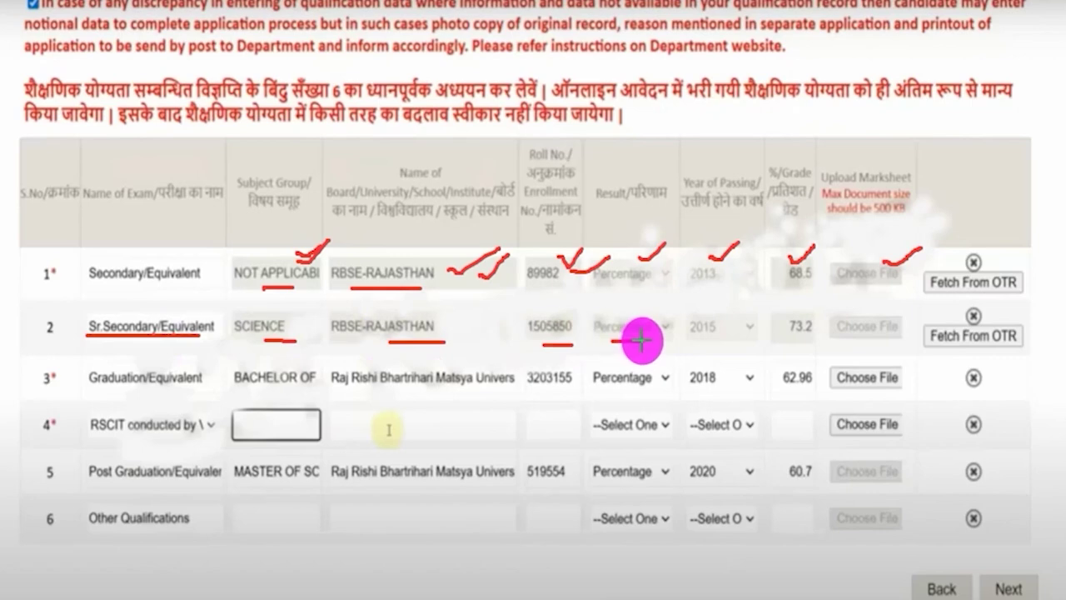
mouse_move(702, 337)
left_mouse_down()
mouse_move(818, 335)
mouse_move(810, 304)
left_mouse_up()
left_click_drag(900, 316, 925, 300)
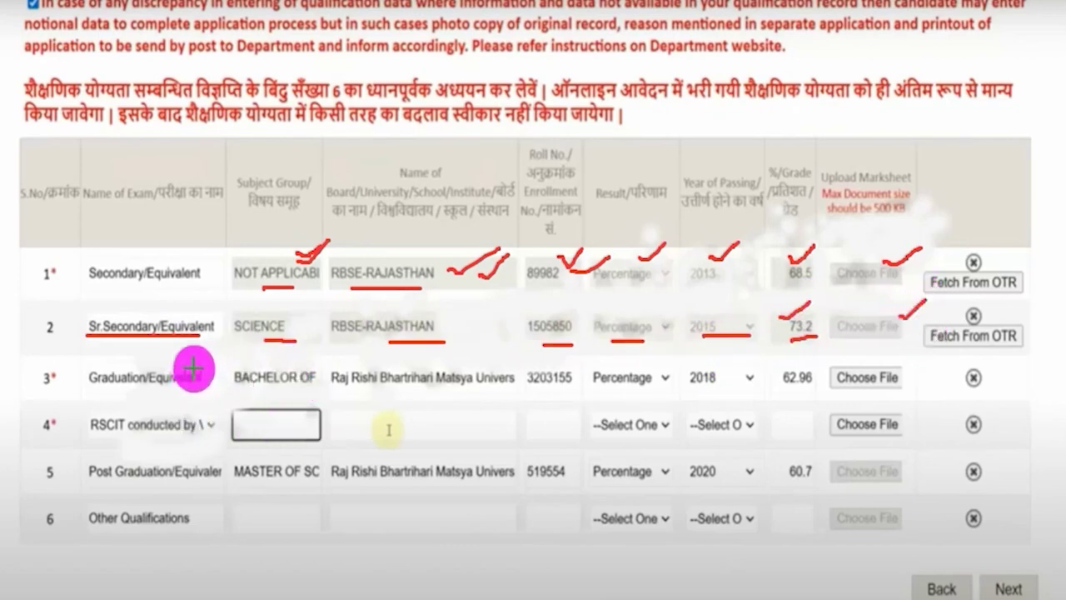
left_click_drag(197, 368, 228, 350)
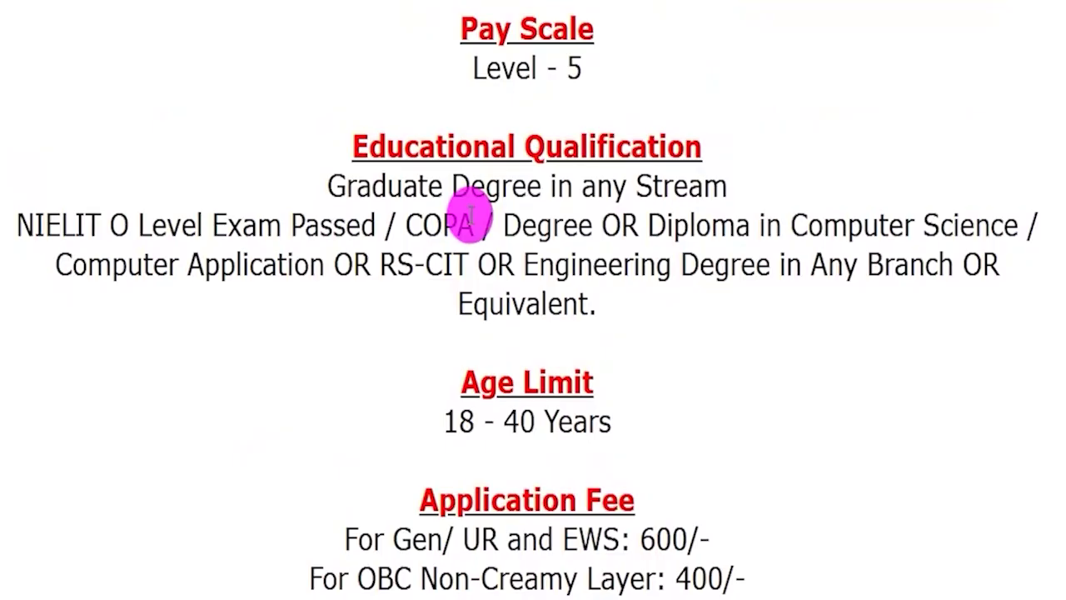
Step: Highlight the educational qualification requirements in the recruitment notice, covering the graduate degree and the accepted computer qualifications
left_click_drag(346, 185, 715, 182)
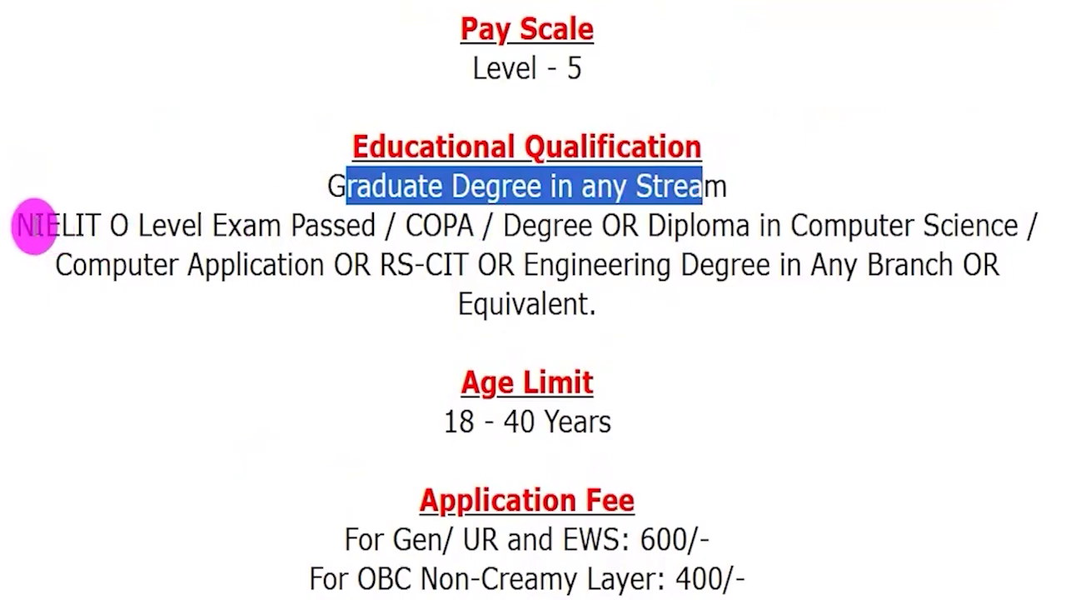
left_click(48, 224)
left_click_drag(48, 223, 940, 222)
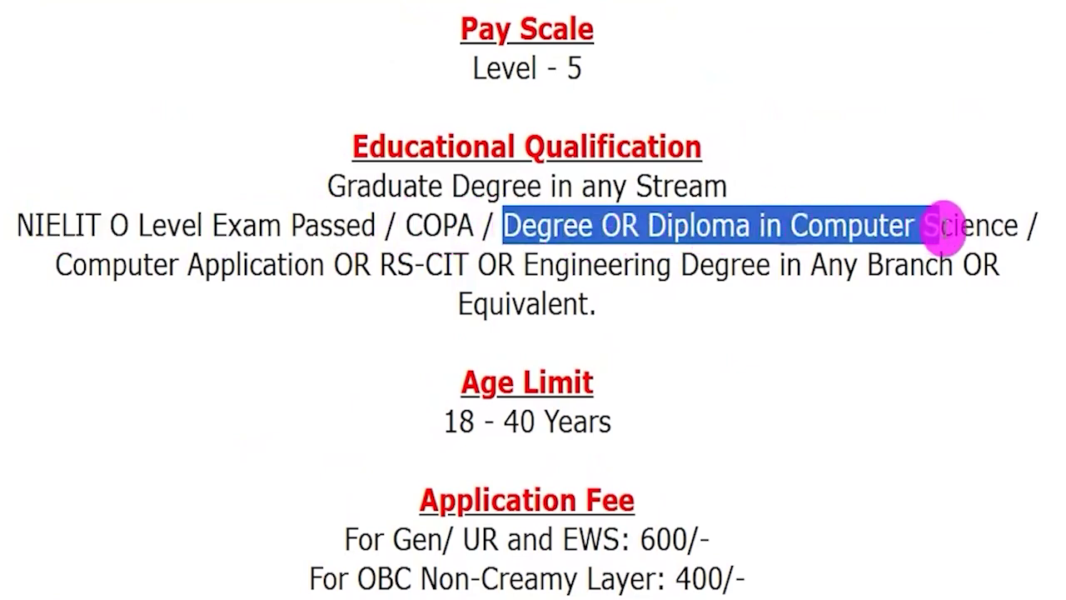
left_click_drag(112, 265, 278, 263)
left_click_drag(380, 265, 888, 268)
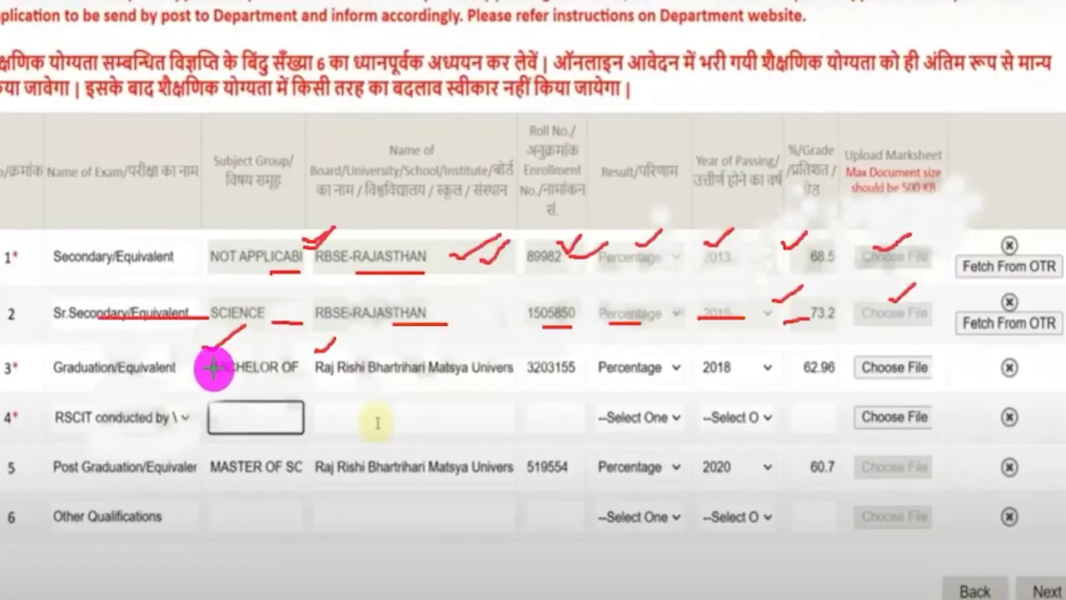
Step: Tick the subject, university, roll number, result, year, percentage and marksheet upload entries in the Graduation/Equivalent row
left_click_drag(214, 375, 250, 360)
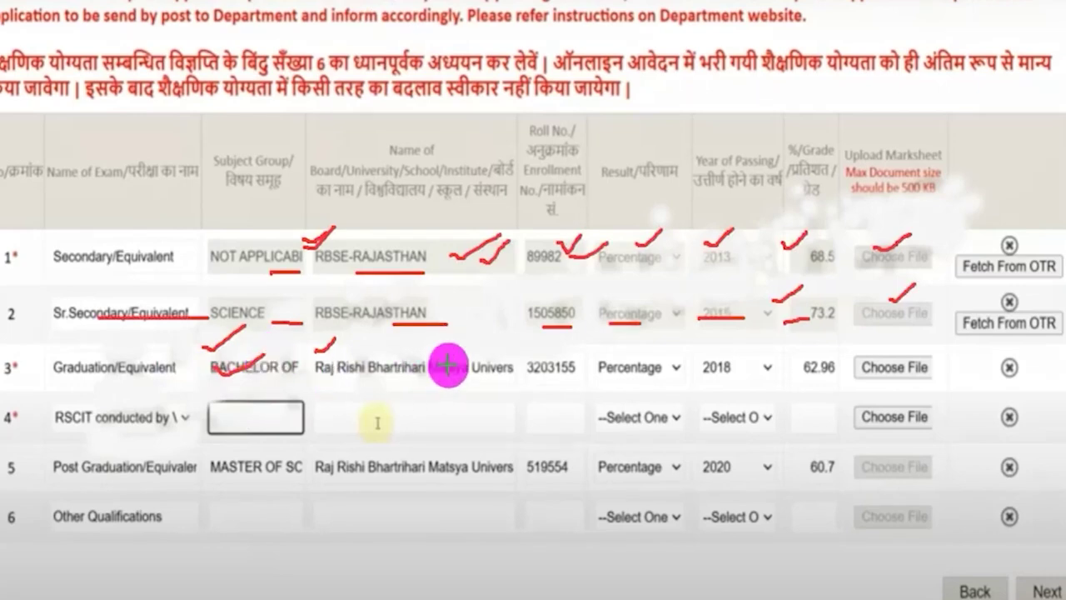
left_click_drag(448, 365, 494, 352)
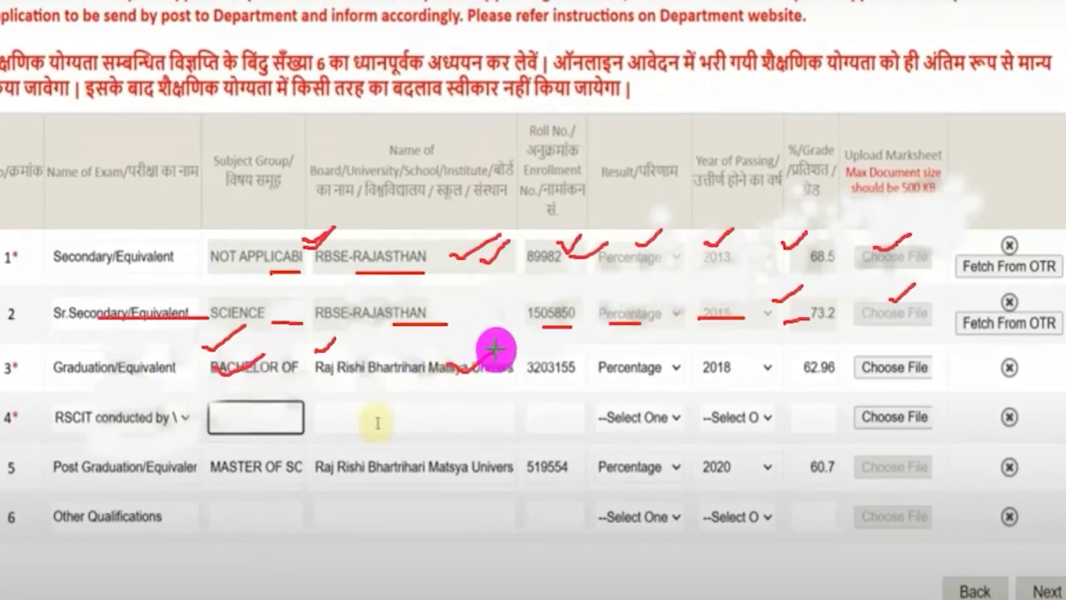
mouse_move(553, 364)
left_mouse_down()
mouse_move(592, 349)
mouse_move(679, 342)
left_mouse_up()
left_click_drag(737, 356, 775, 340)
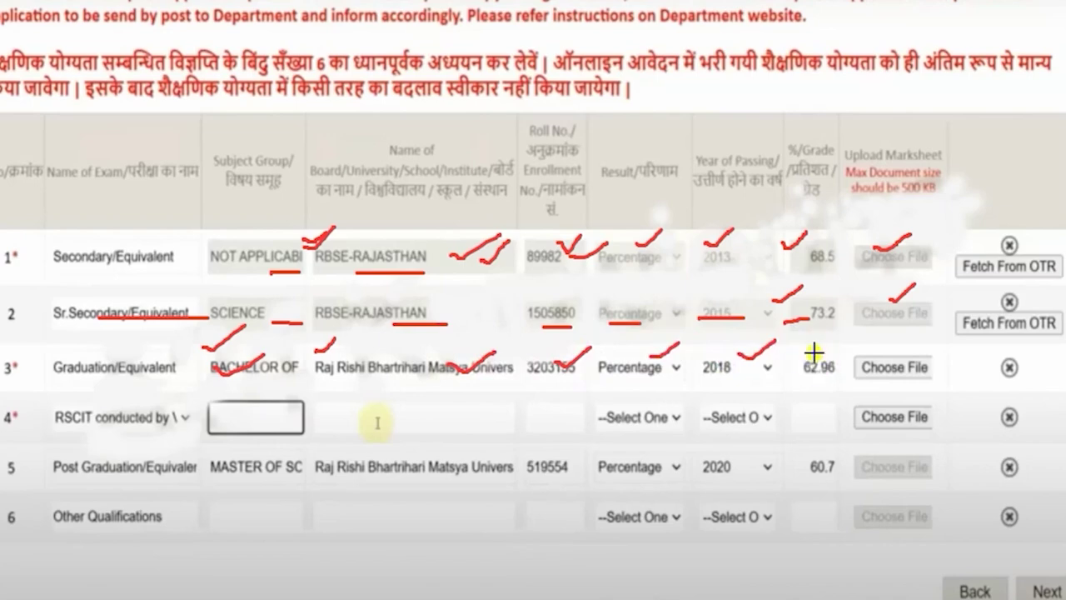
left_click_drag(812, 355, 829, 345)
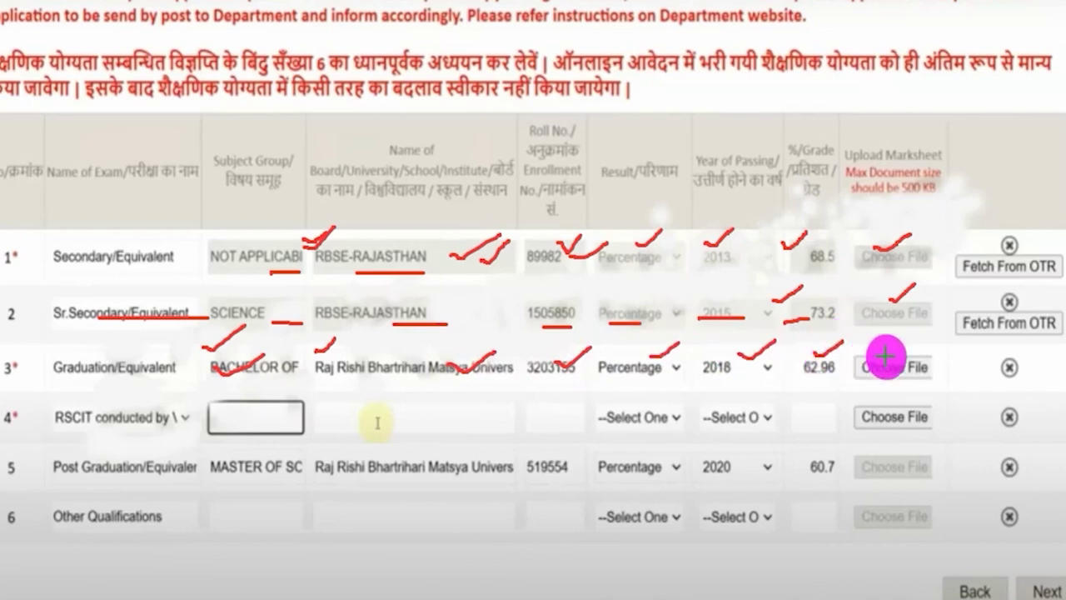
left_click_drag(920, 362, 948, 347)
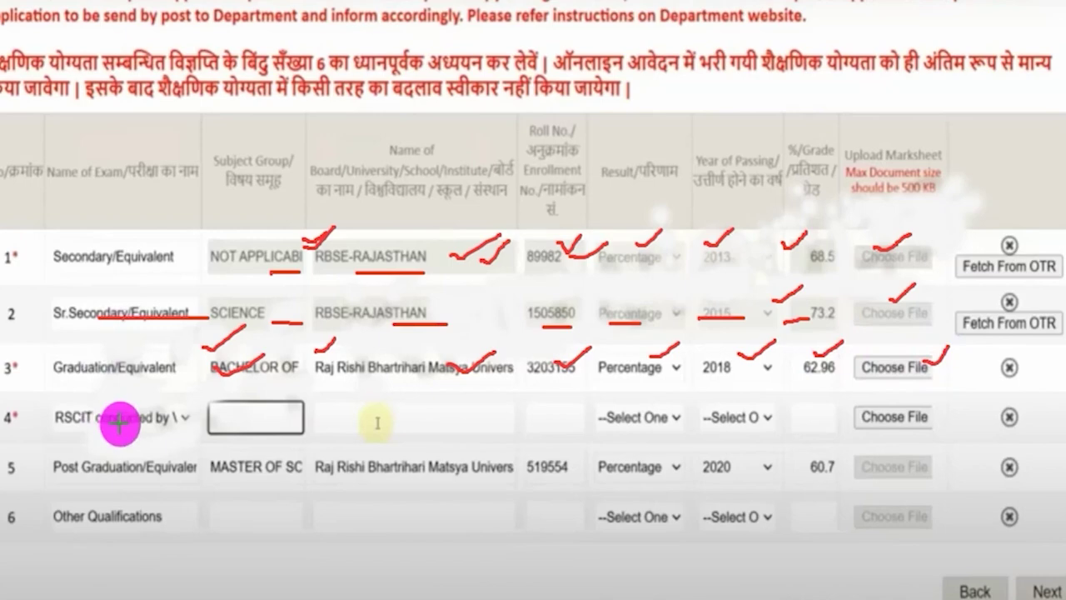
Step: Tick each field of the RSCIT row from exam name through marksheet upload, and continue to the photograph and signature page
left_click_drag(119, 429, 187, 377)
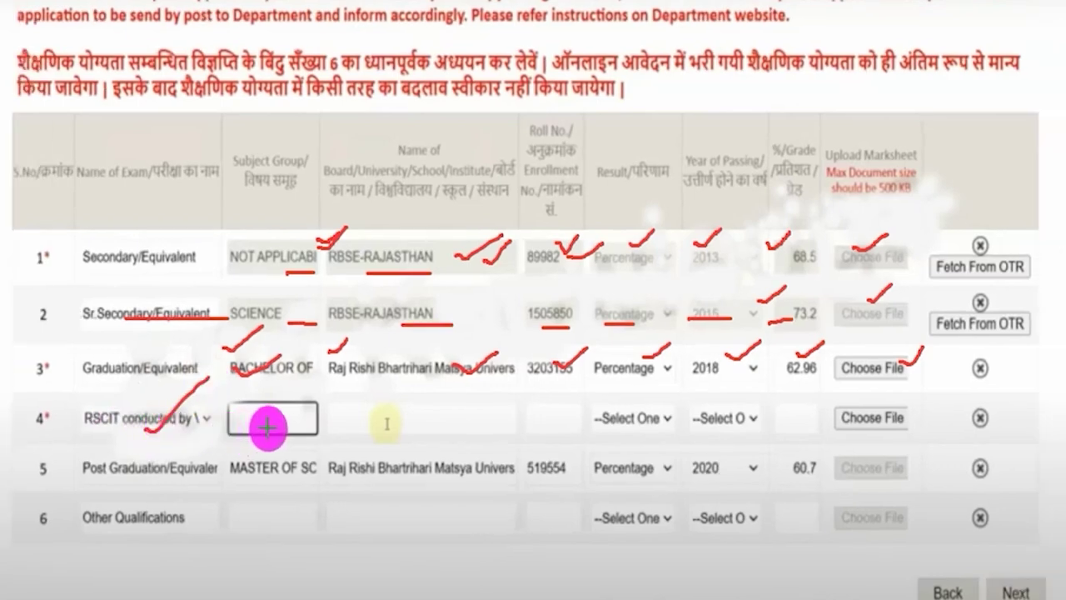
left_click_drag(278, 426, 335, 407)
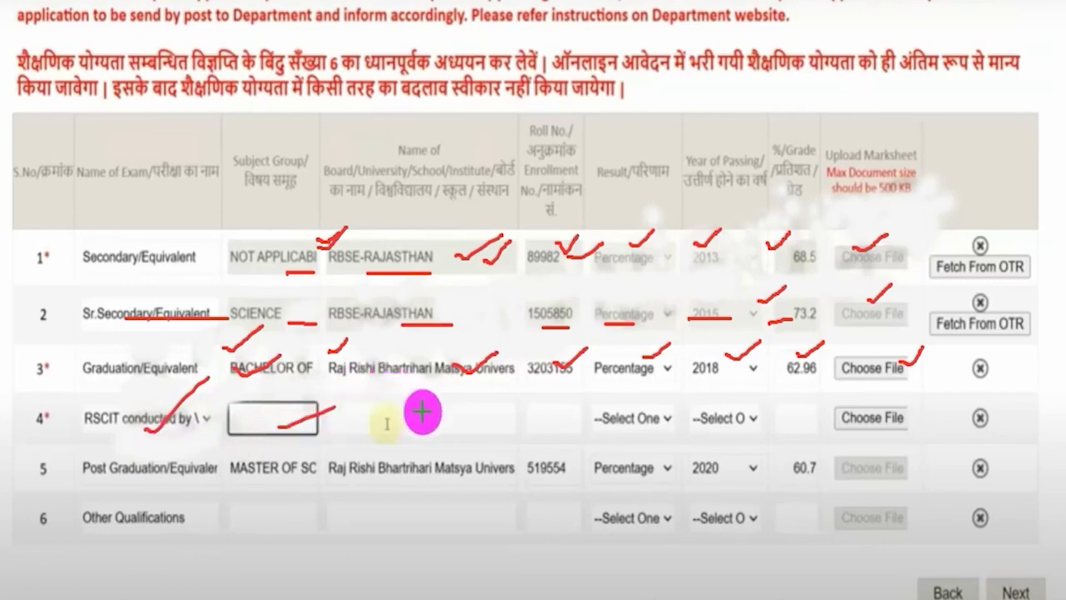
left_click_drag(431, 426, 488, 402)
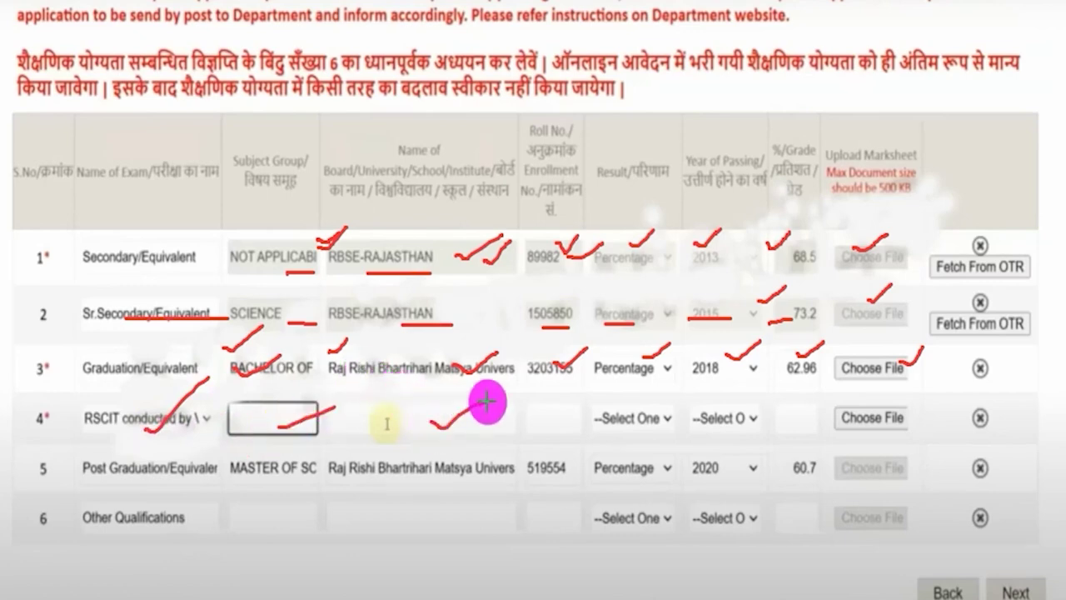
left_click_drag(546, 419, 579, 409)
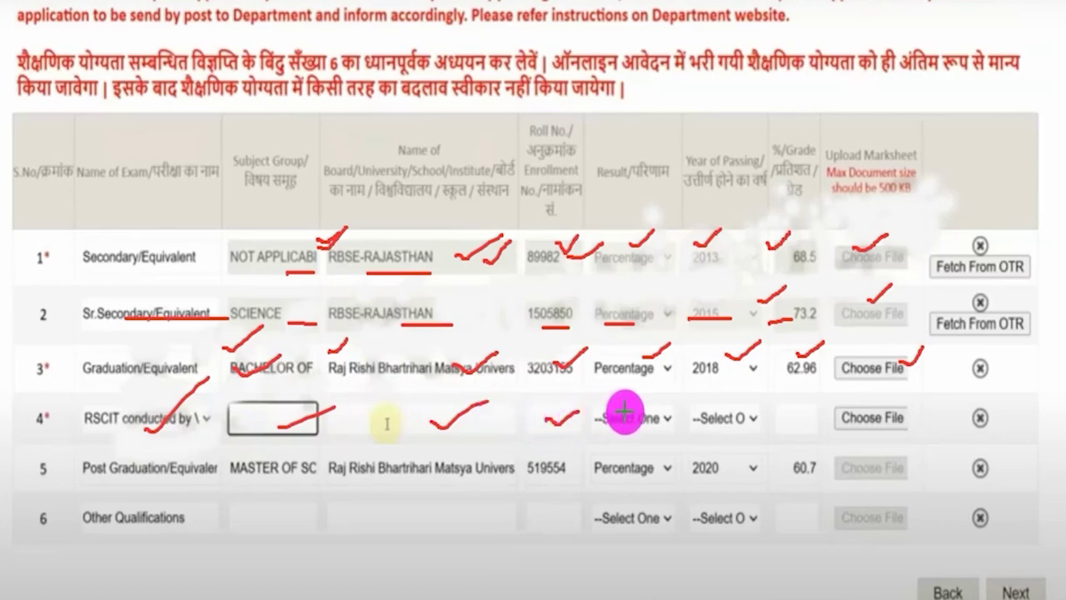
left_click_drag(643, 406, 671, 397)
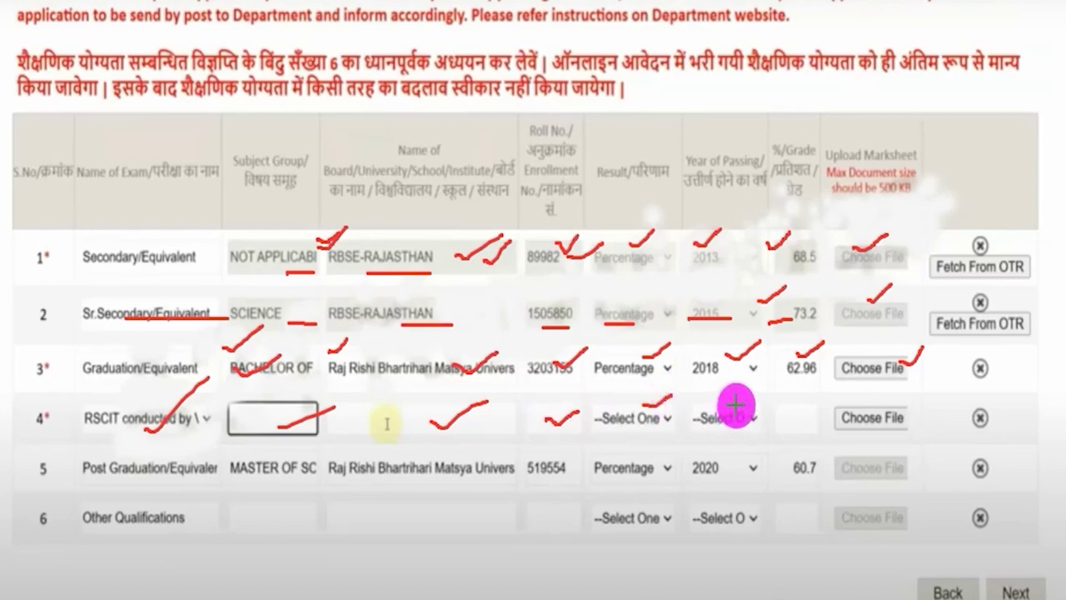
left_click_drag(734, 408, 823, 395)
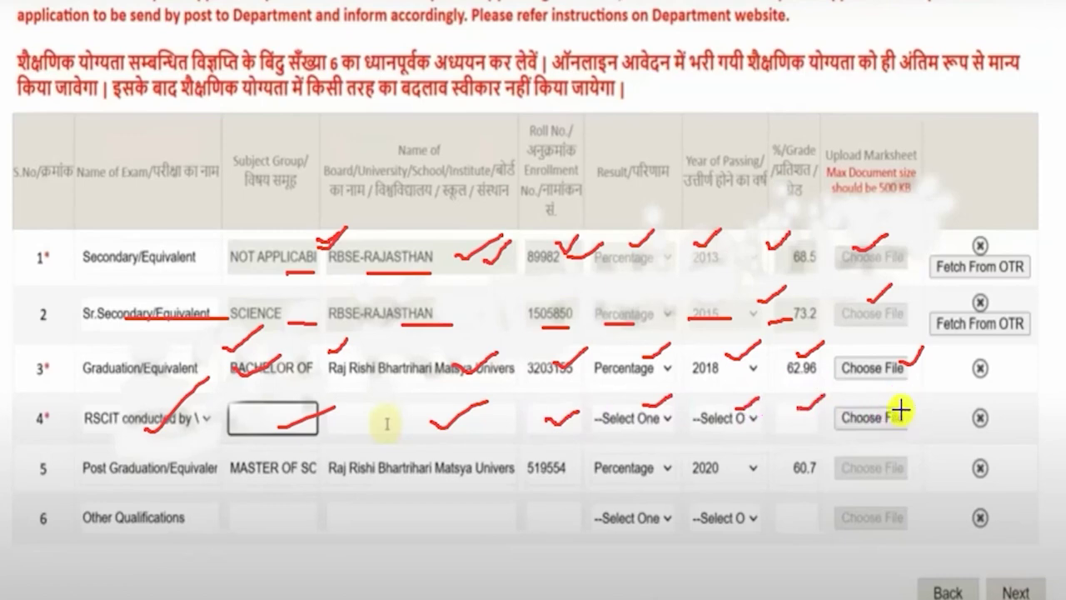
left_click_drag(903, 408, 926, 398)
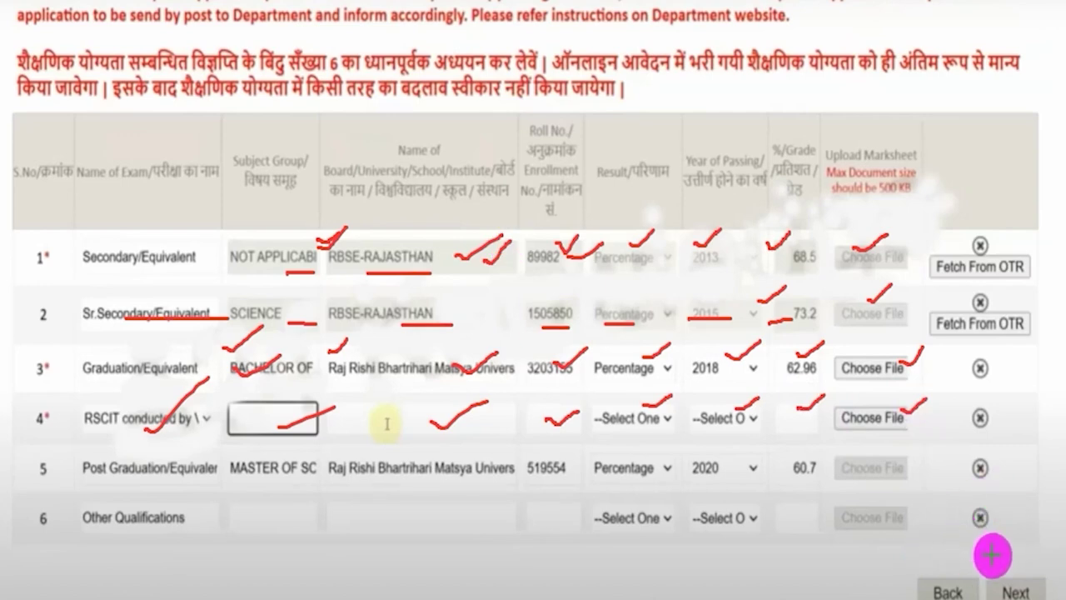
left_click(1034, 588)
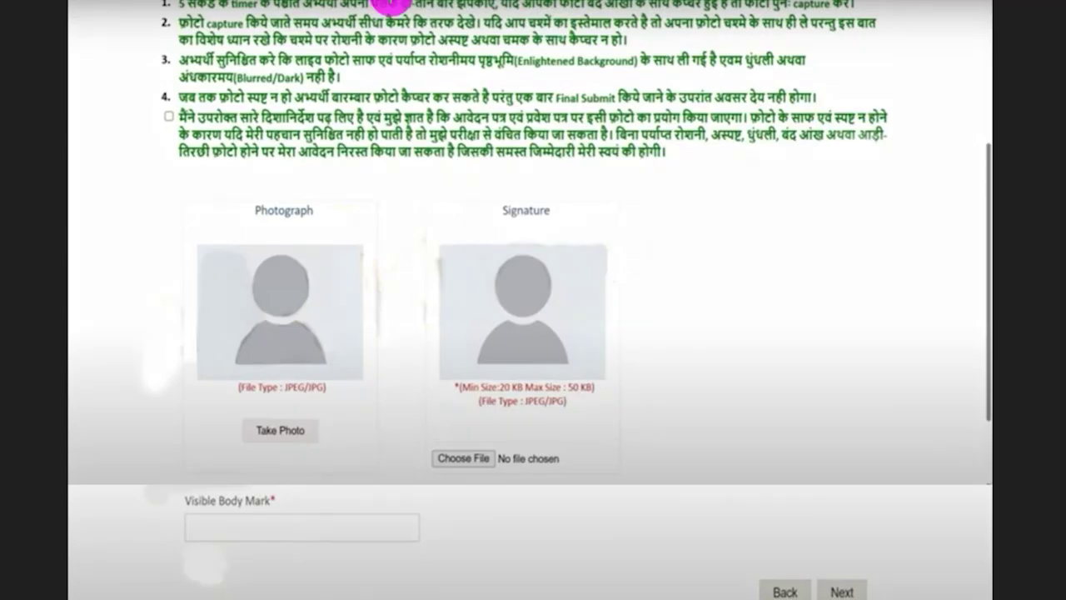
Step: Tick the Photograph and Signature sections and the Take Photo option
left_click_drag(353, 270, 390, 225)
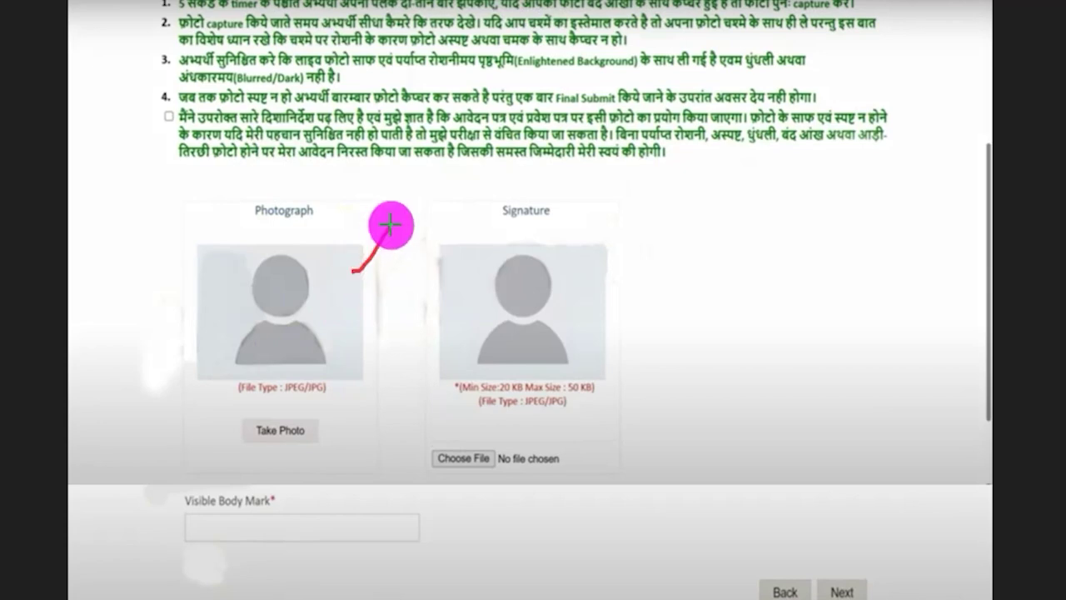
left_click_drag(594, 255, 662, 190)
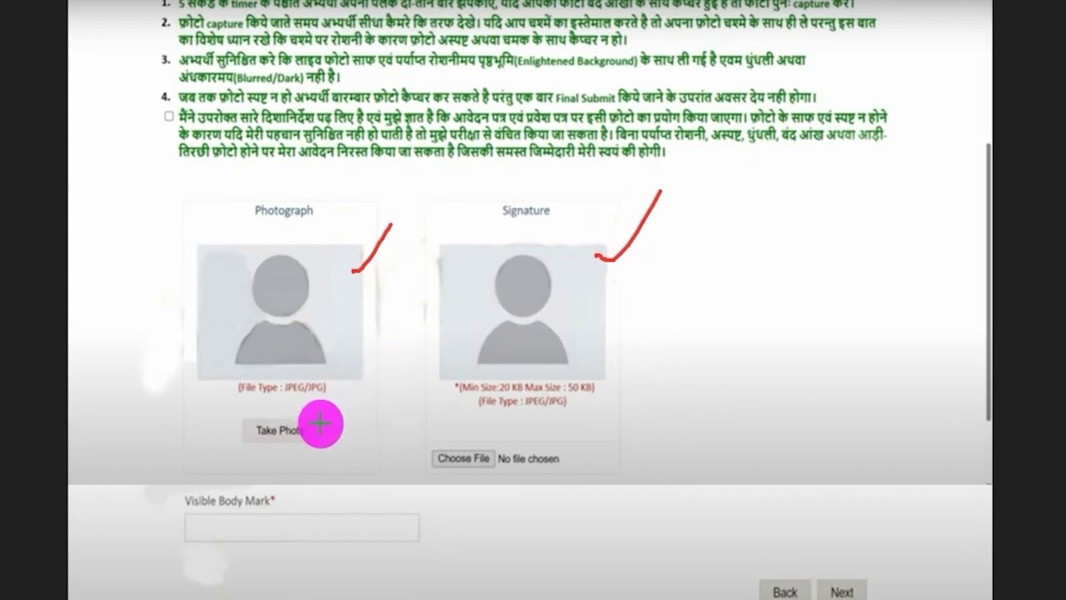
left_click_drag(312, 433, 354, 404)
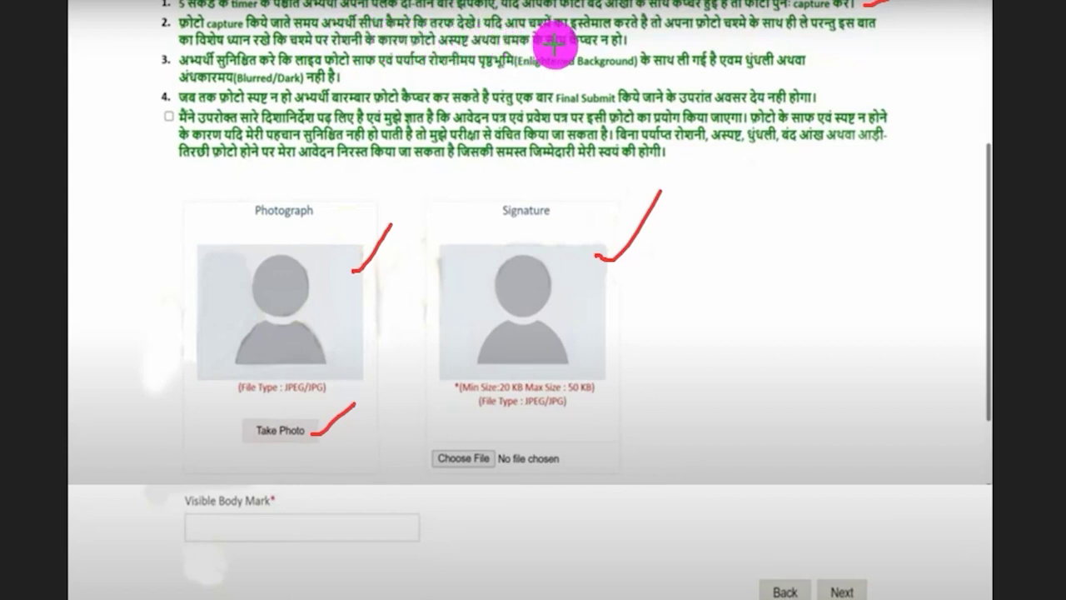
Step: Tick photo capture instructions 2, 3 and 4 and mark the declaration checkbox beneath them
left_click_drag(647, 42, 671, 34)
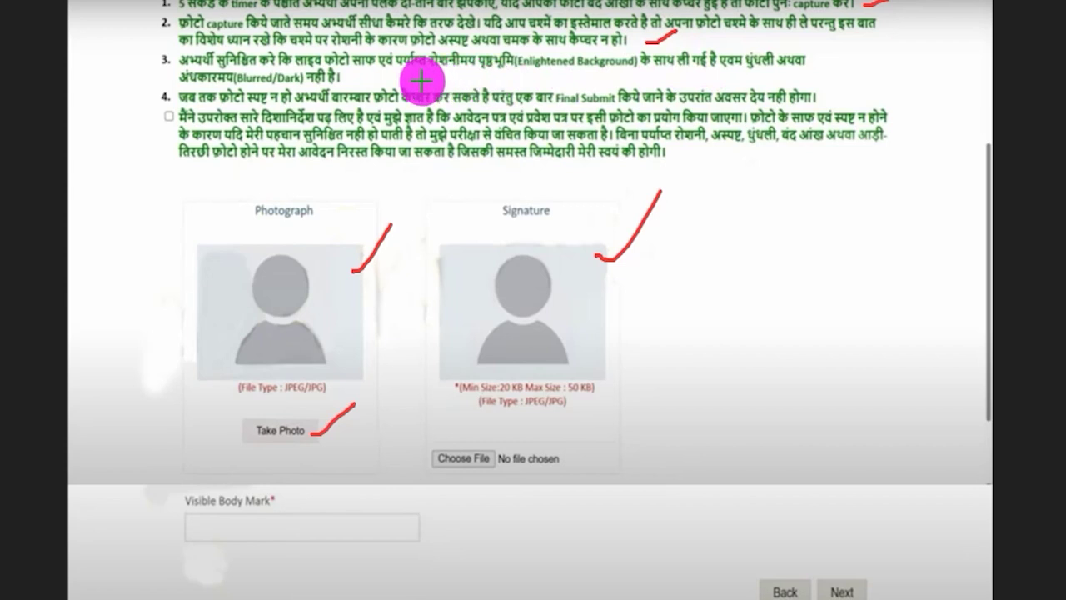
left_click_drag(376, 81, 404, 66)
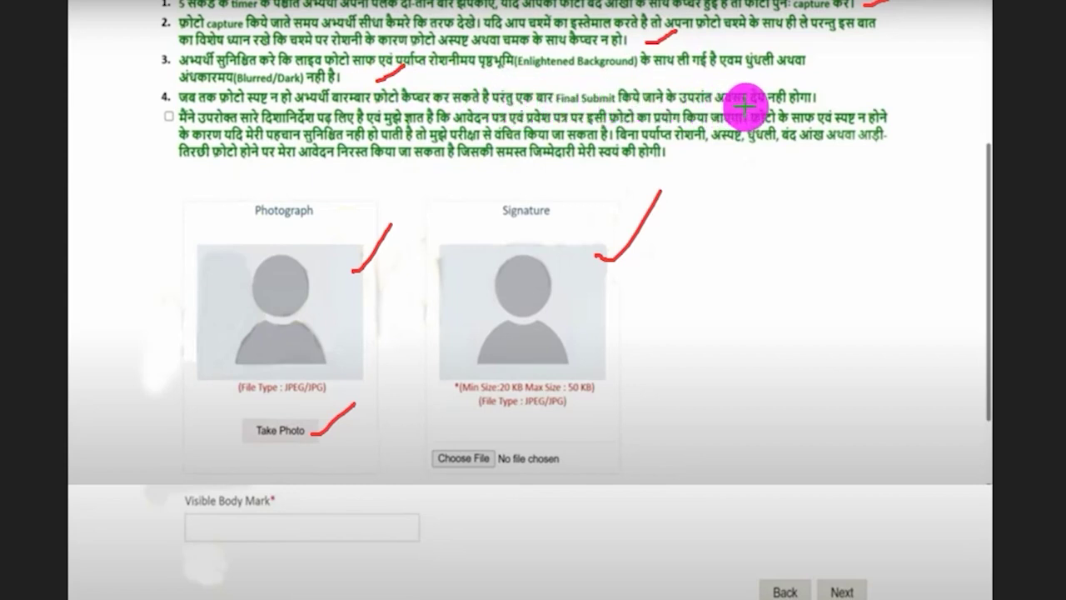
left_click_drag(828, 100, 868, 73)
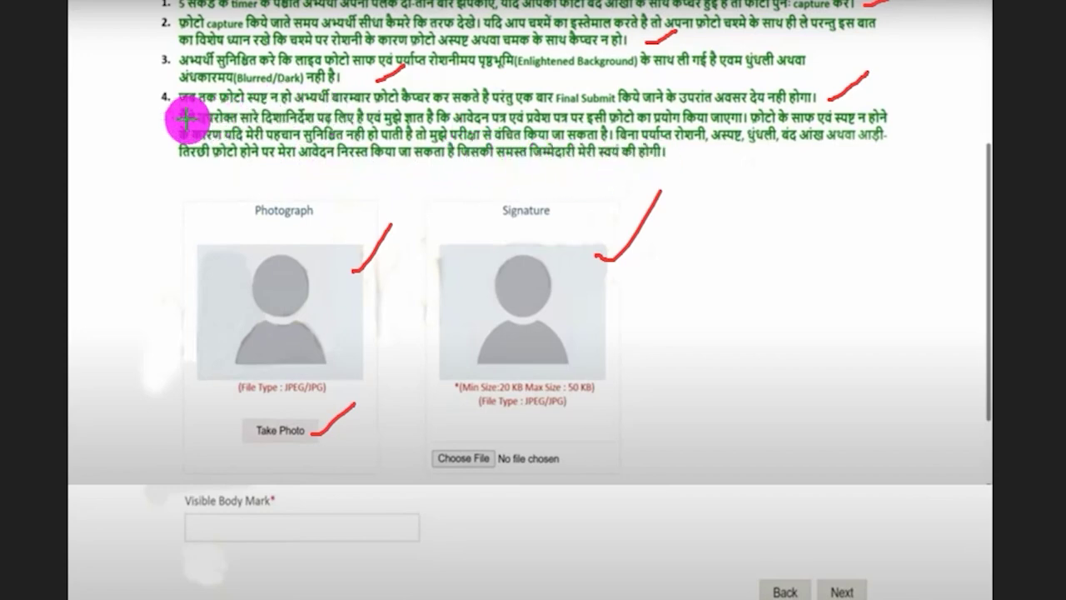
left_click_drag(166, 115, 229, 98)
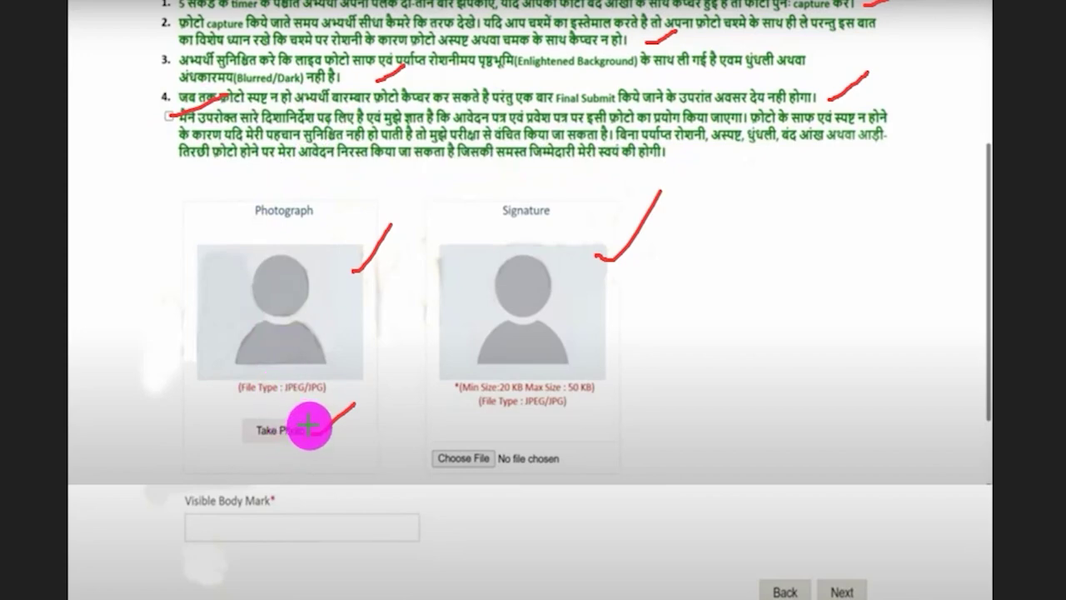
Step: Mark the Take Photo option again, and tick the Signature heading and its 20 KB to 50 KB file size limit
left_click_drag(309, 426, 330, 397)
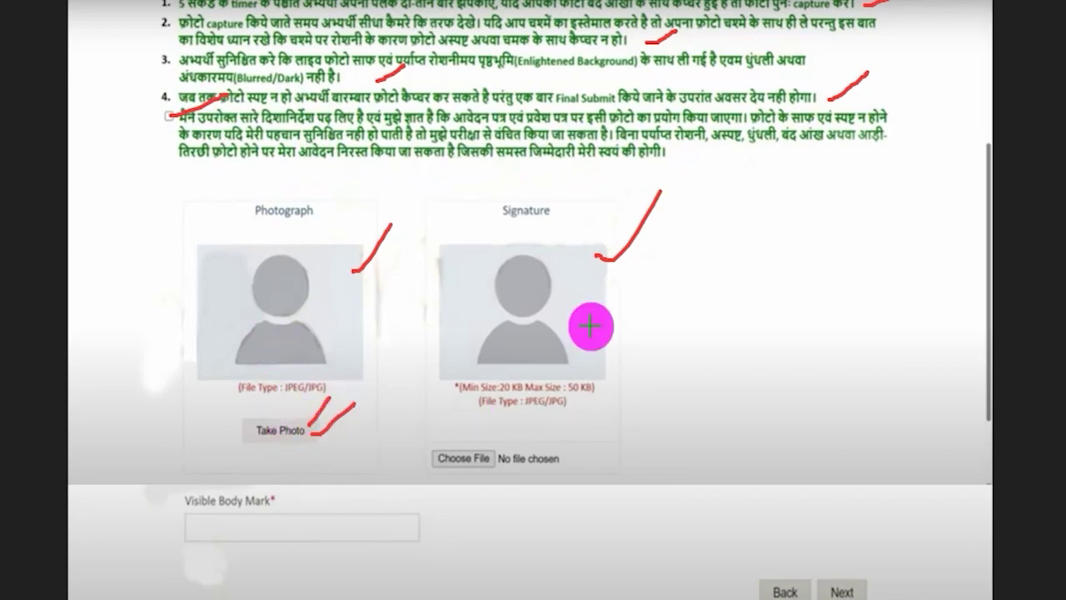
left_click_drag(555, 220, 594, 193)
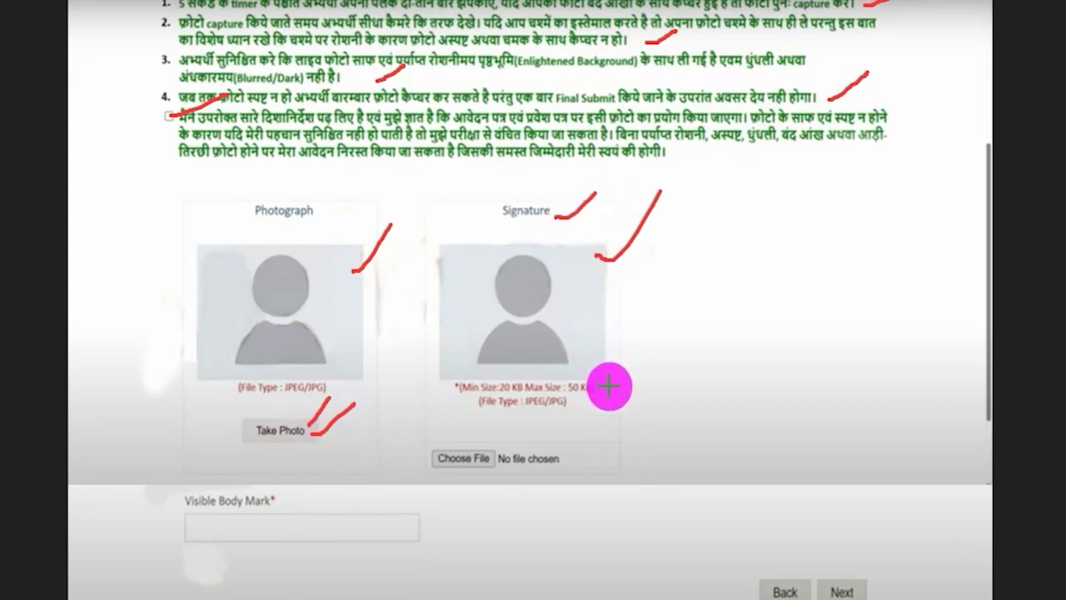
left_click_drag(603, 385, 639, 354)
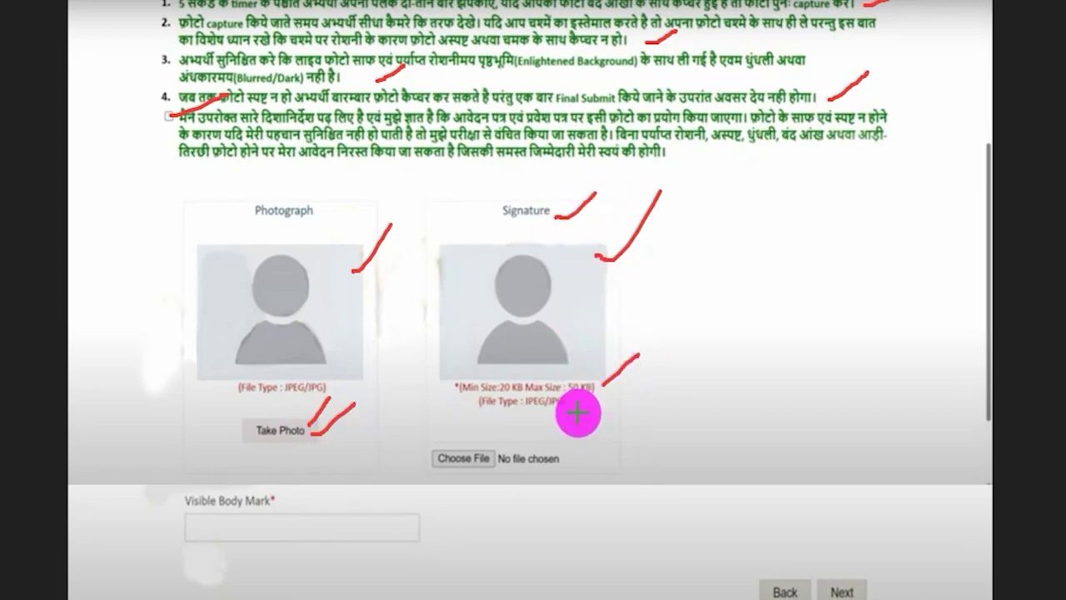
Step: Tick the signature's file type, its Choose File option and the Visible Body Mark field, and point an arrow at Next
left_click_drag(577, 411, 597, 386)
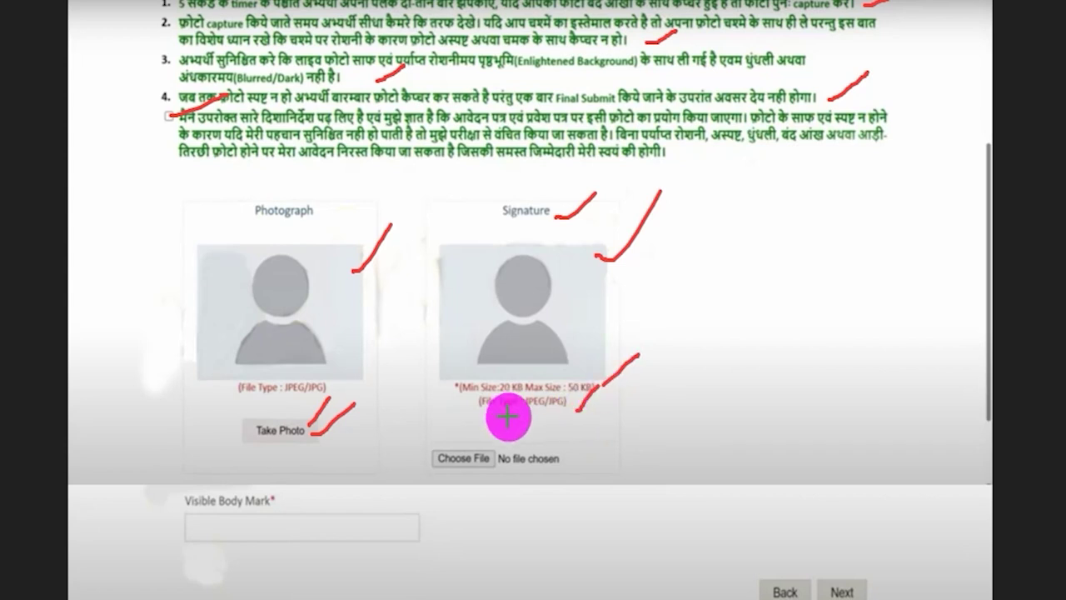
left_click_drag(490, 456, 528, 408)
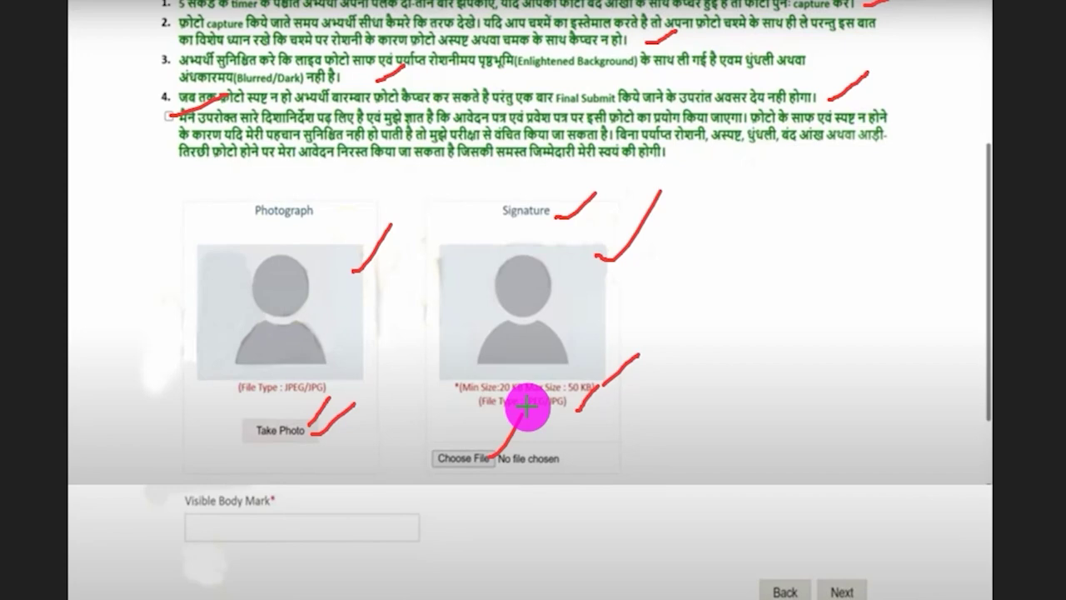
left_click_drag(286, 505, 317, 491)
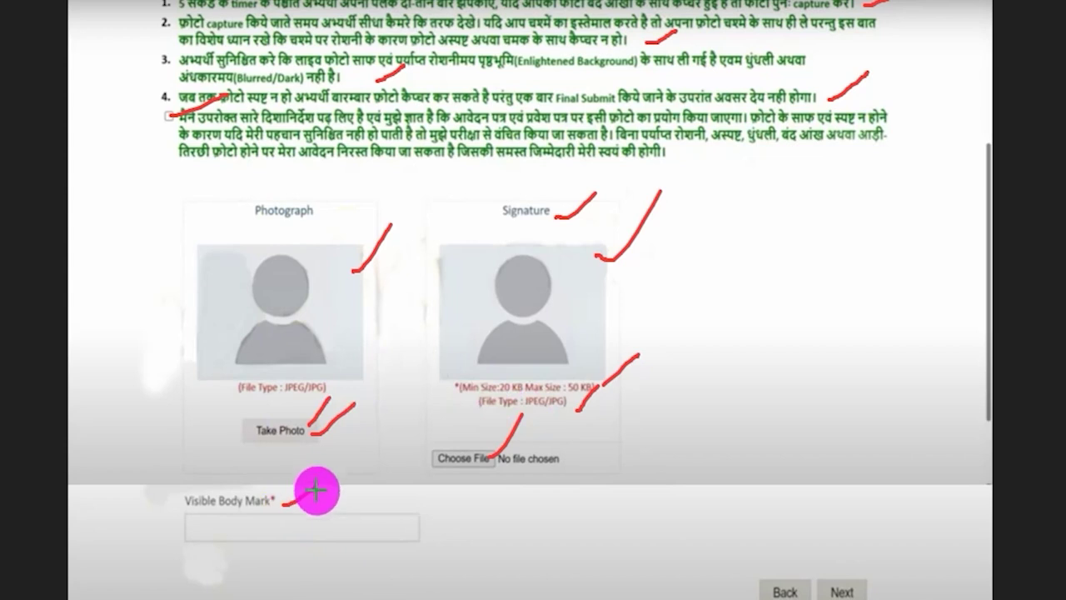
left_click_drag(338, 530, 379, 498)
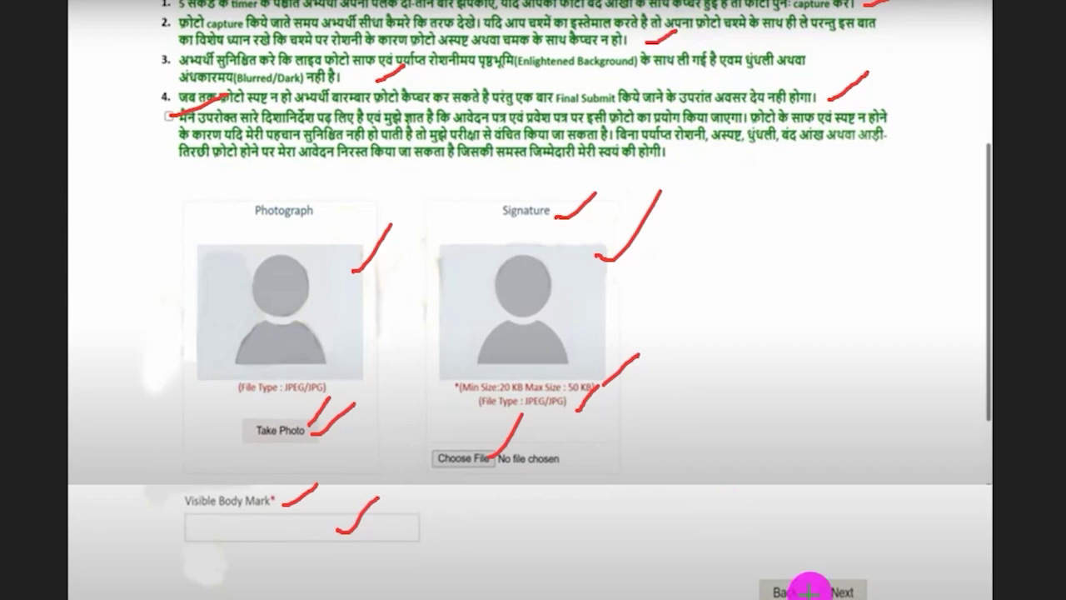
left_click_drag(935, 405, 874, 547)
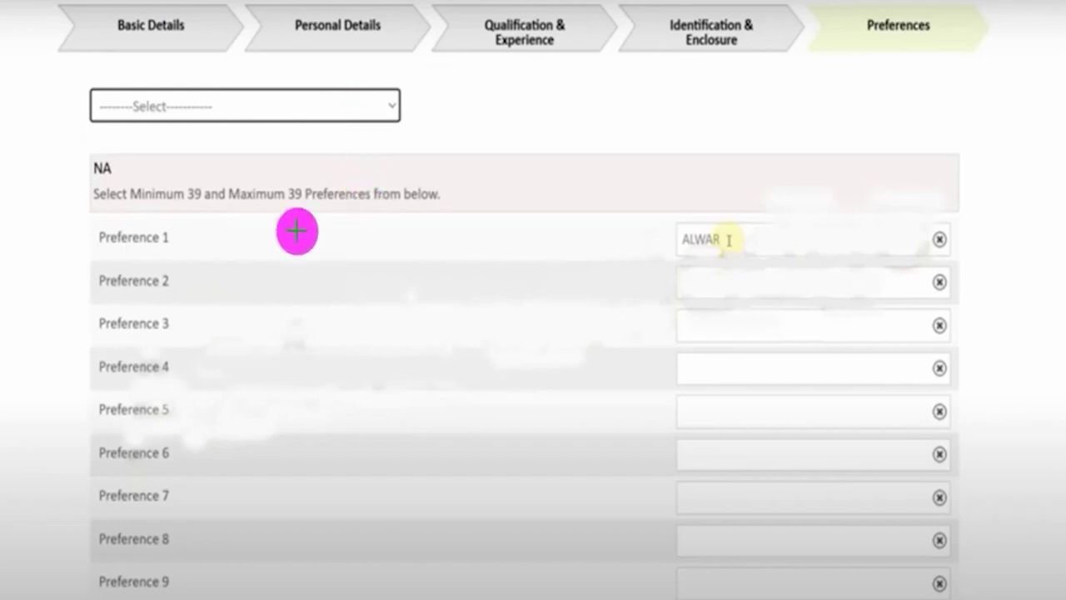
Step: Tick the labels and entry fields of Preferences 1 to 3, and the entry field of Preference 4
left_click_drag(207, 256, 281, 209)
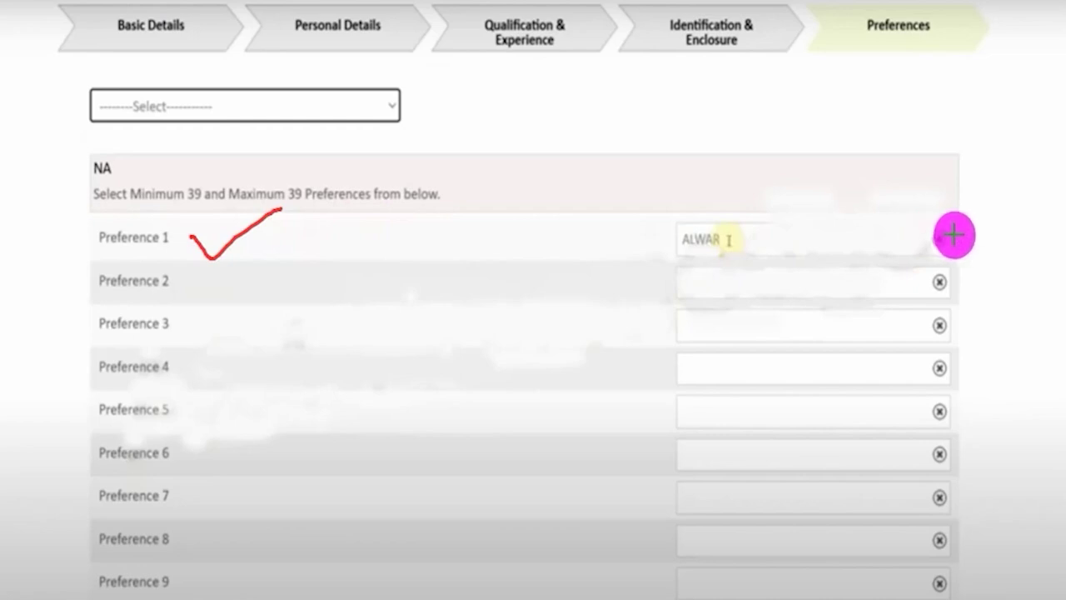
left_click_drag(954, 237, 1010, 202)
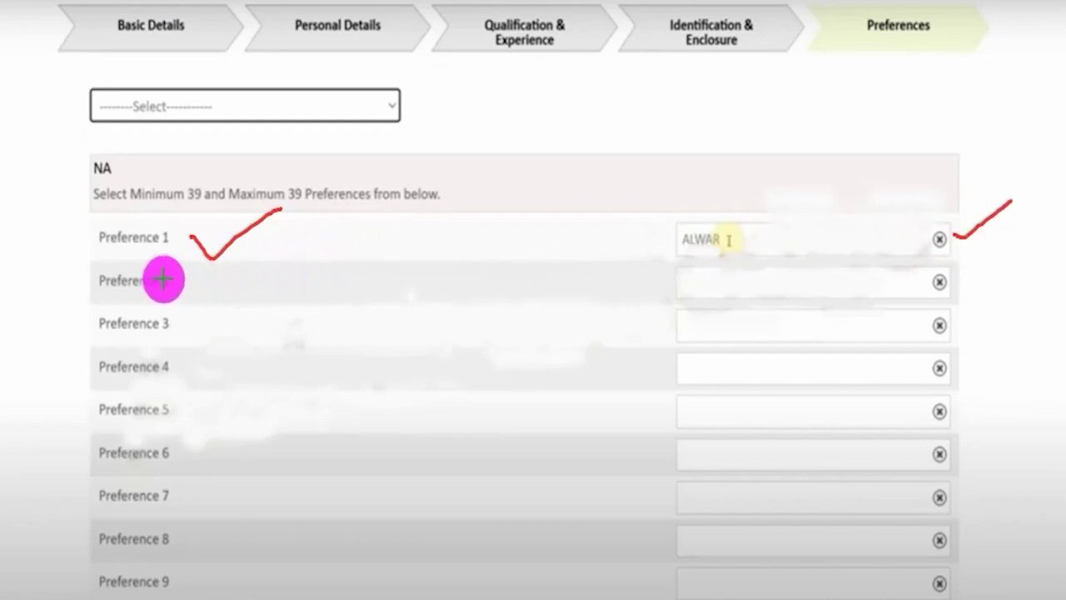
left_click_drag(171, 288, 212, 279)
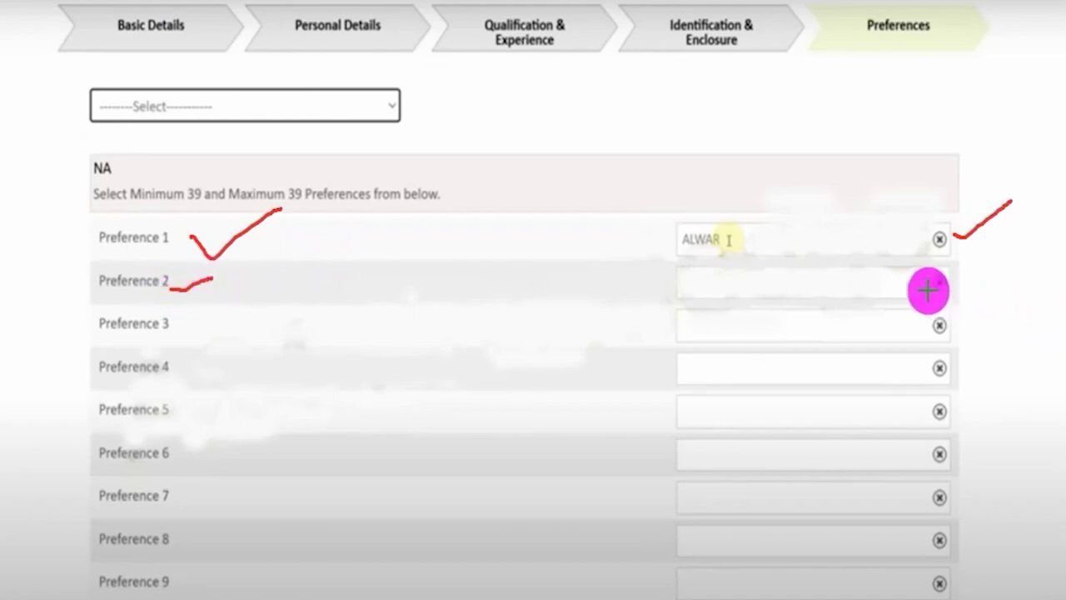
left_click_drag(928, 291, 986, 265)
left_click_drag(232, 332, 357, 303)
left_click_drag(938, 328, 1000, 302)
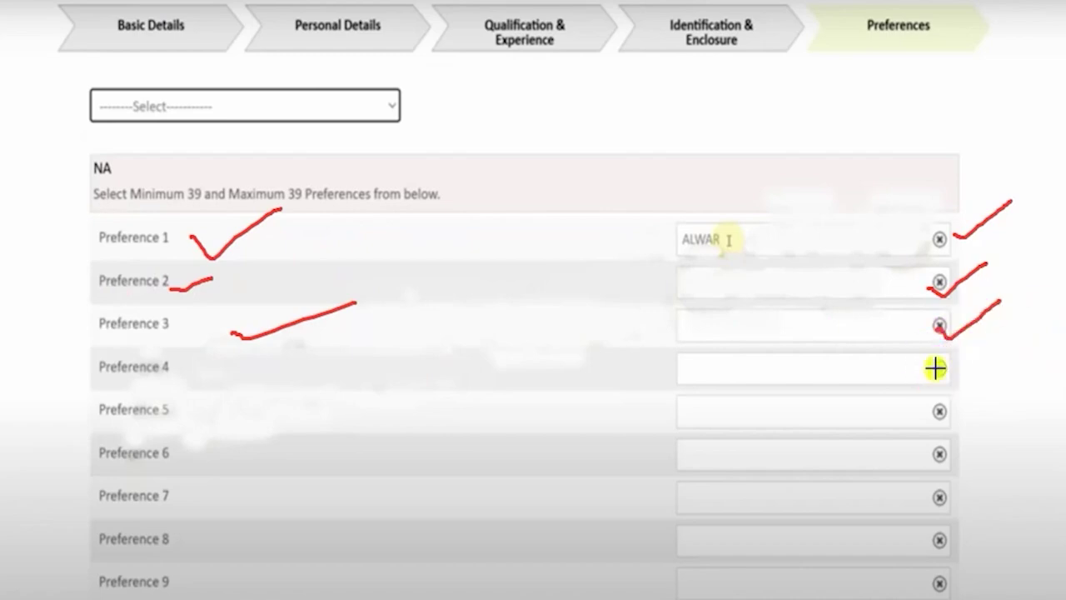
left_click_drag(935, 367, 1008, 340)
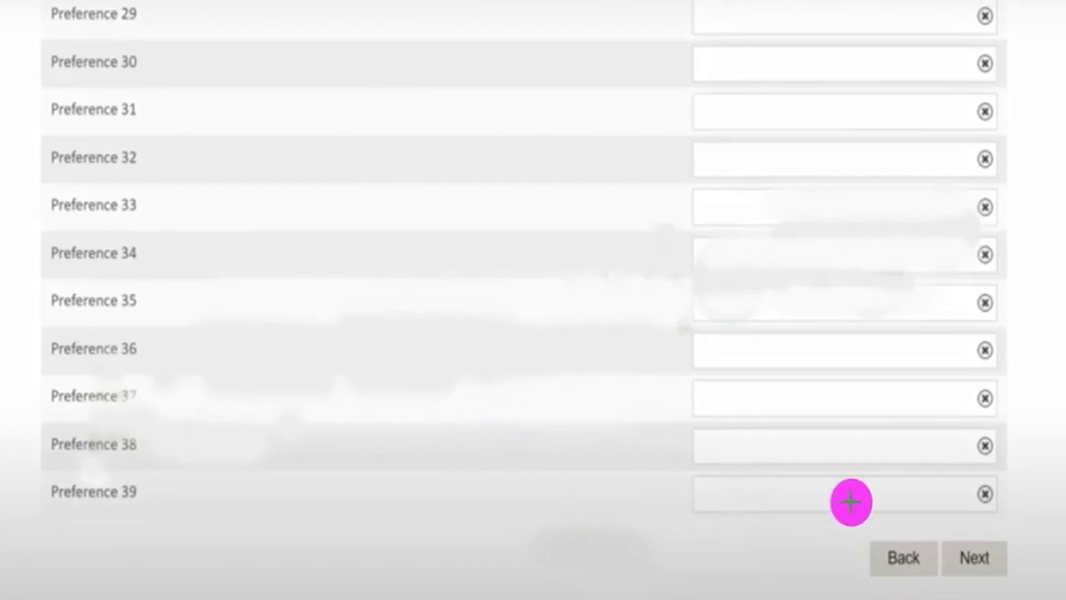
Step: Tick the last preference rows upward from Preference 39 to about Preference 33, and mark the Next option
left_click_drag(205, 490, 271, 476)
left_click_drag(227, 450, 301, 409)
mouse_move(213, 397)
left_mouse_down()
mouse_move(280, 371)
mouse_move(321, 301)
left_mouse_up()
mouse_move(250, 281)
left_mouse_down()
mouse_move(308, 290)
mouse_move(334, 271)
left_mouse_up()
left_click_drag(360, 234, 523, 187)
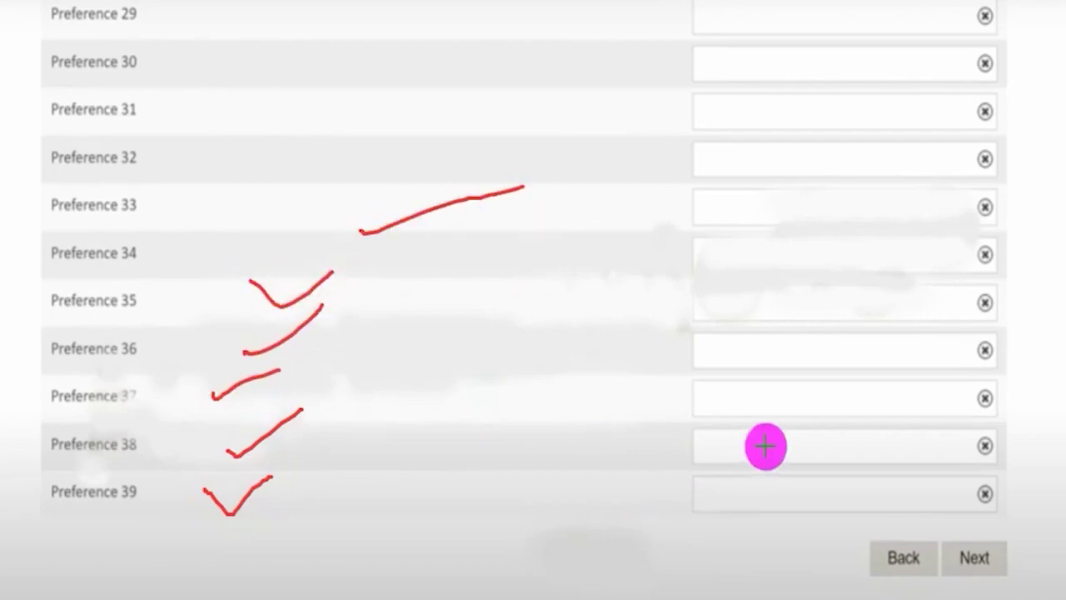
mouse_move(939, 517)
left_mouse_down()
mouse_move(999, 547)
mouse_move(1019, 583)
left_mouse_up()
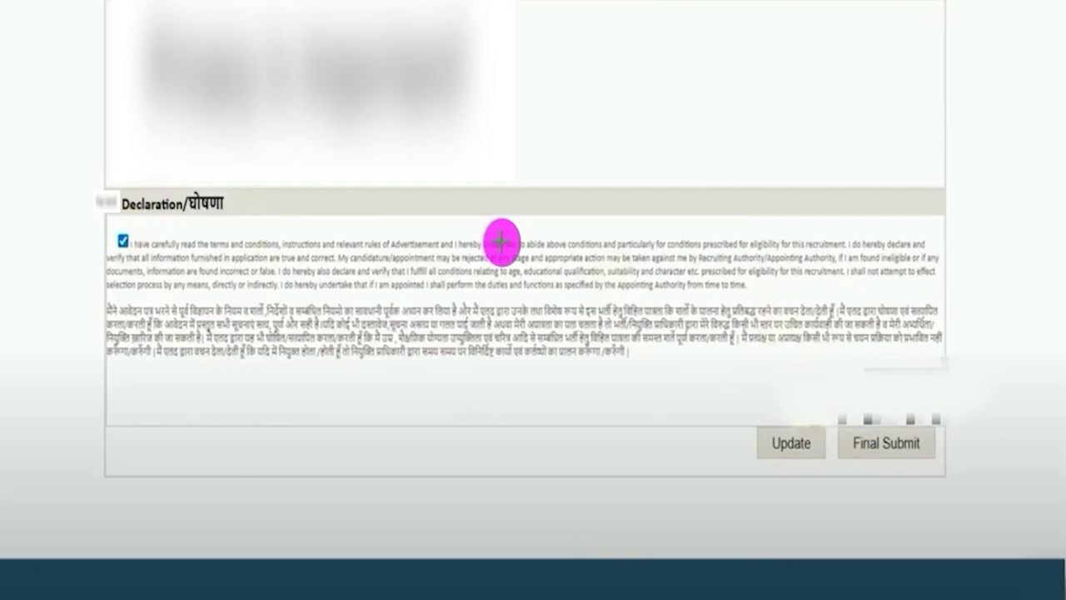
Step: Underline the Hindi Declaration heading, tick its checkbox statement, and point arrows at Update and Final Submit
left_click_drag(185, 217, 225, 216)
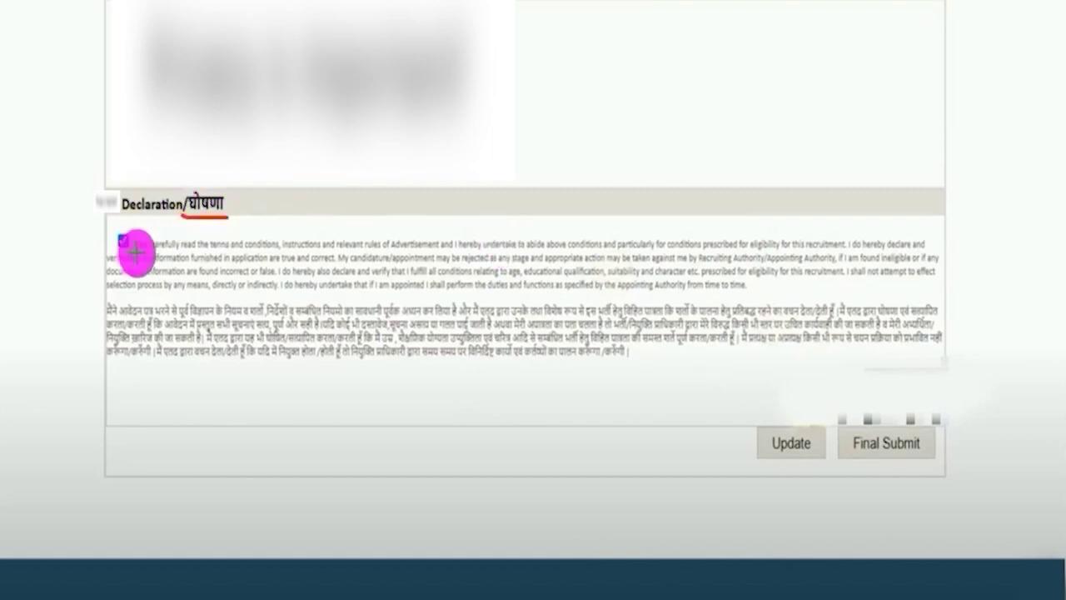
left_click_drag(136, 251, 156, 236)
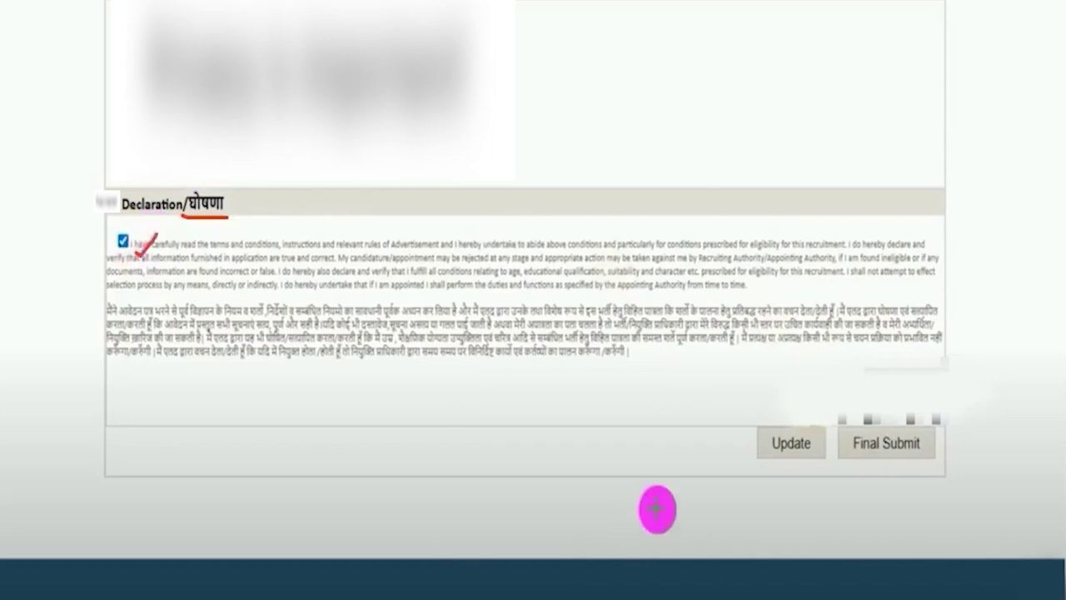
left_click_drag(598, 392, 755, 442)
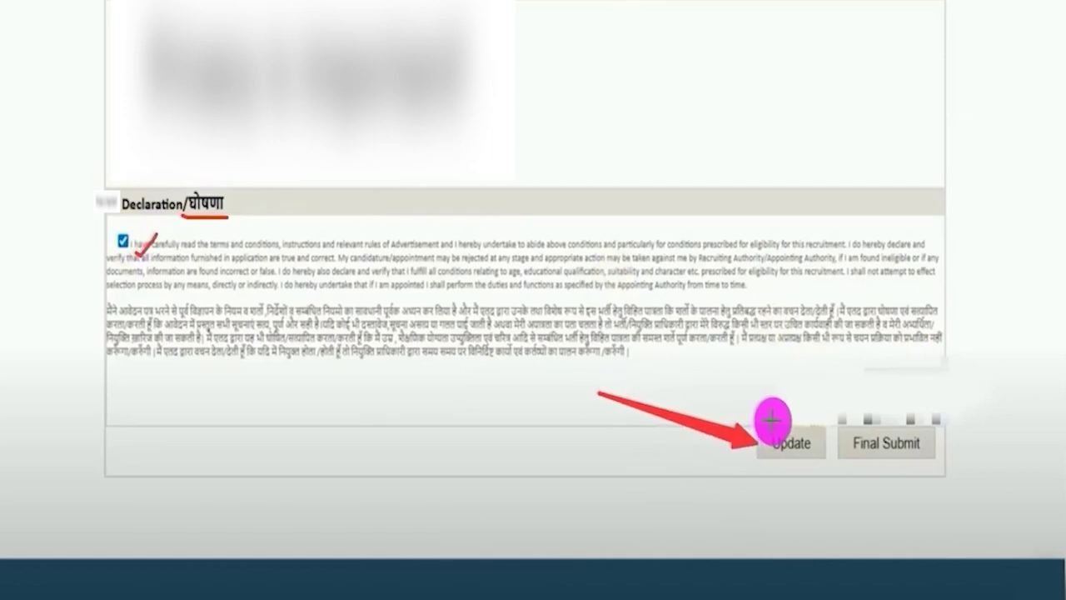
mouse_move(1029, 279)
left_mouse_down()
mouse_move(964, 405)
mouse_move(931, 433)
left_mouse_up()
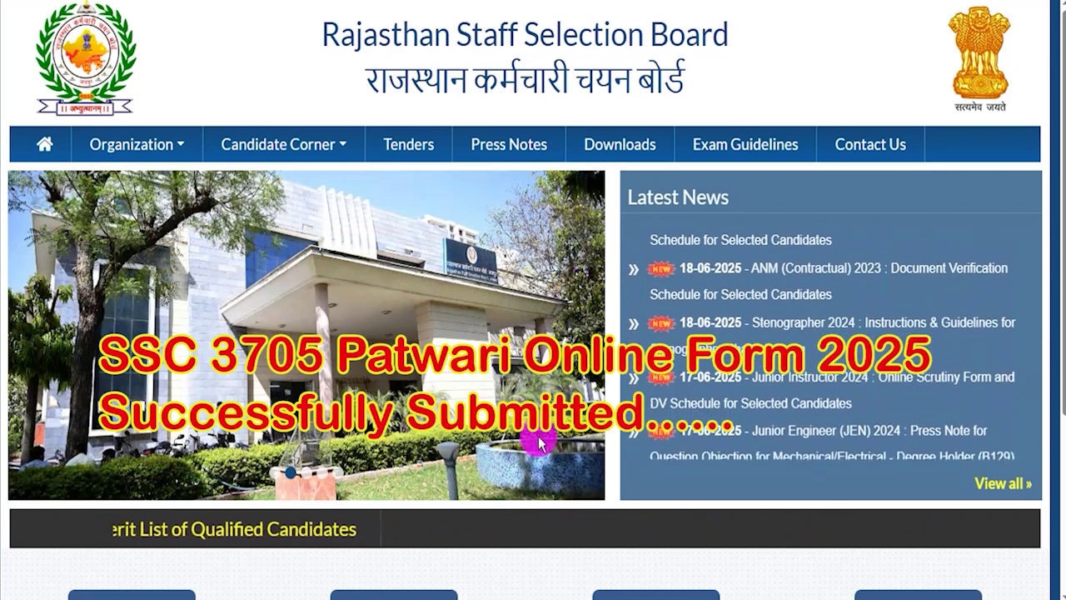
scroll(561, 435, "down", 3)
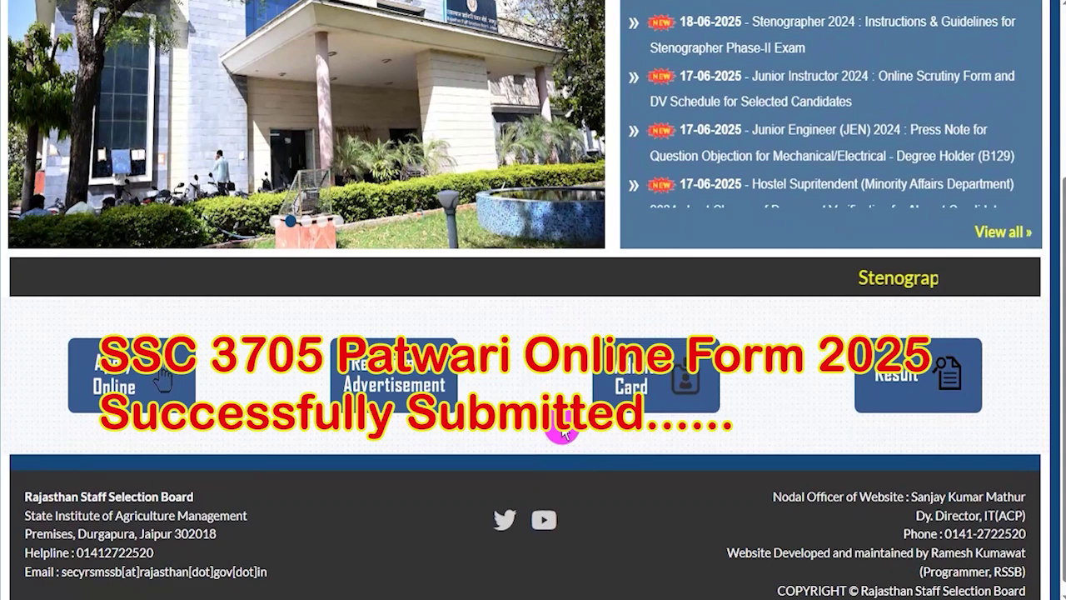
scroll(562, 432, "up", 3)
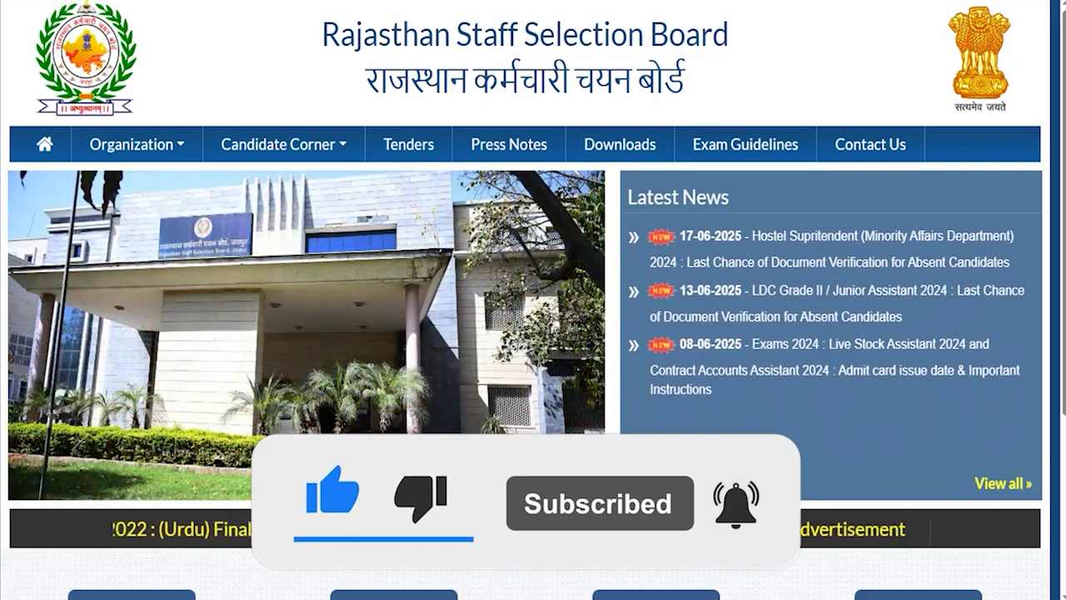
left_click(317, 476)
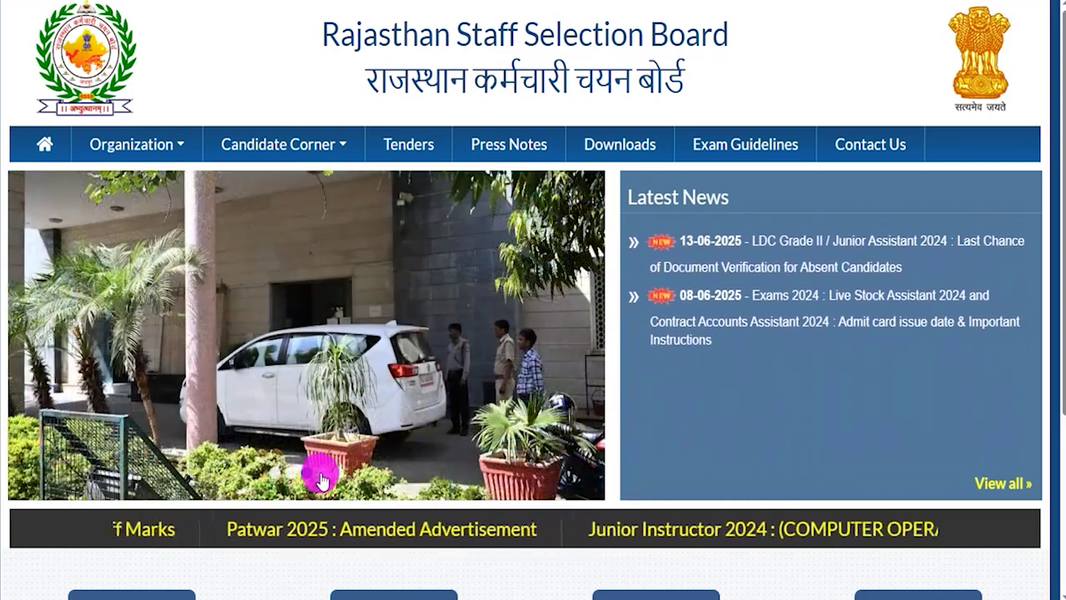